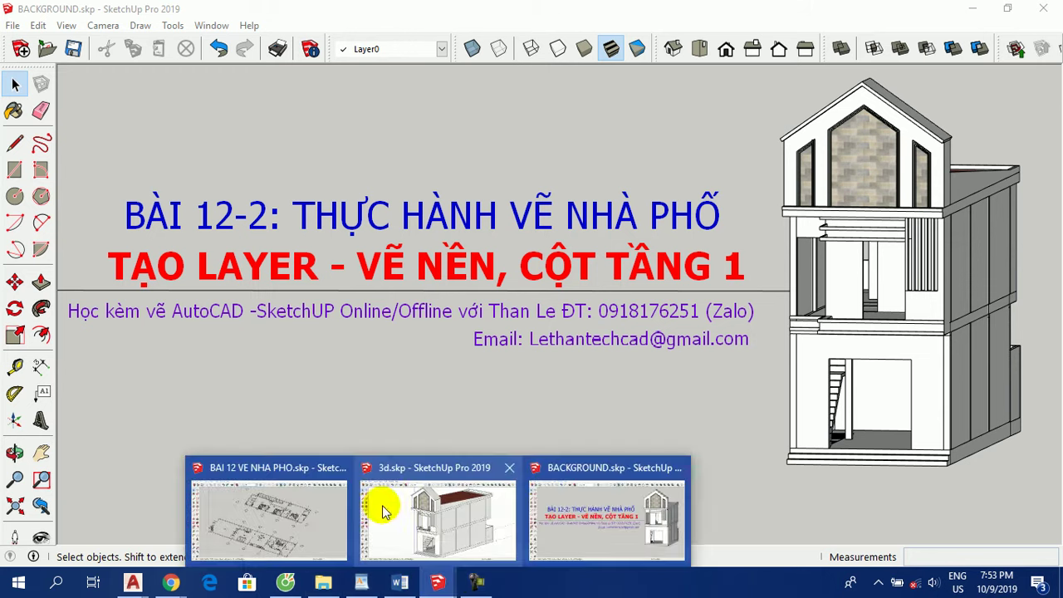
Switch to the BAI 12 VE NHA PHO model and orbit to see its floor plans at an angle.
click(288, 510)
scroll(552, 309, down, 3)
mouse_move(526, 426)
middle_down()
mouse_move(474, 308)
mouse_move(499, 371)
middle_up()
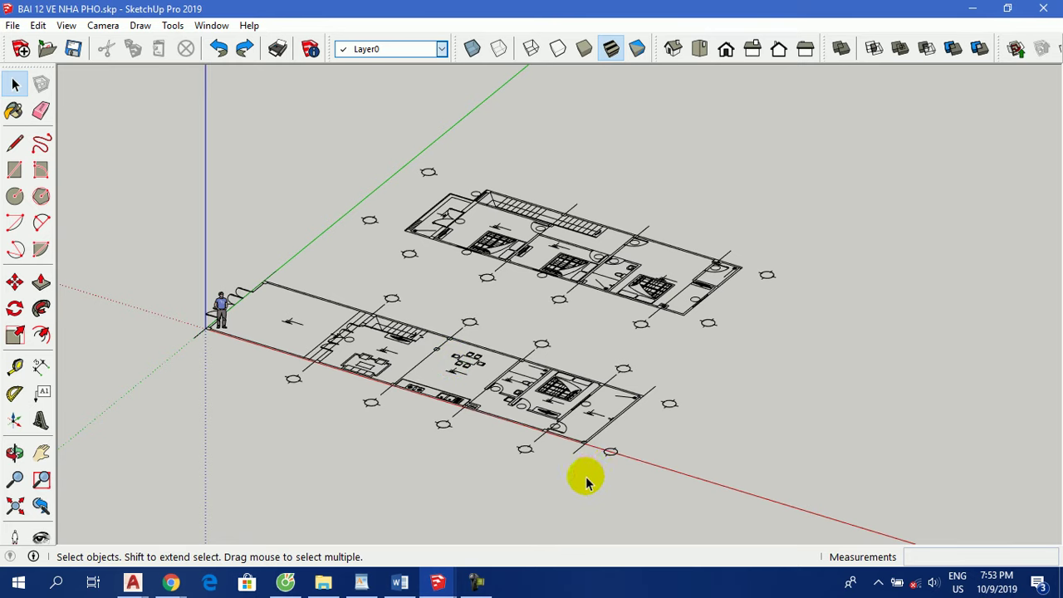
click(172, 573)
Scroll through the YouTube channel's video list, then return to the SketchUp model.
click(240, 503)
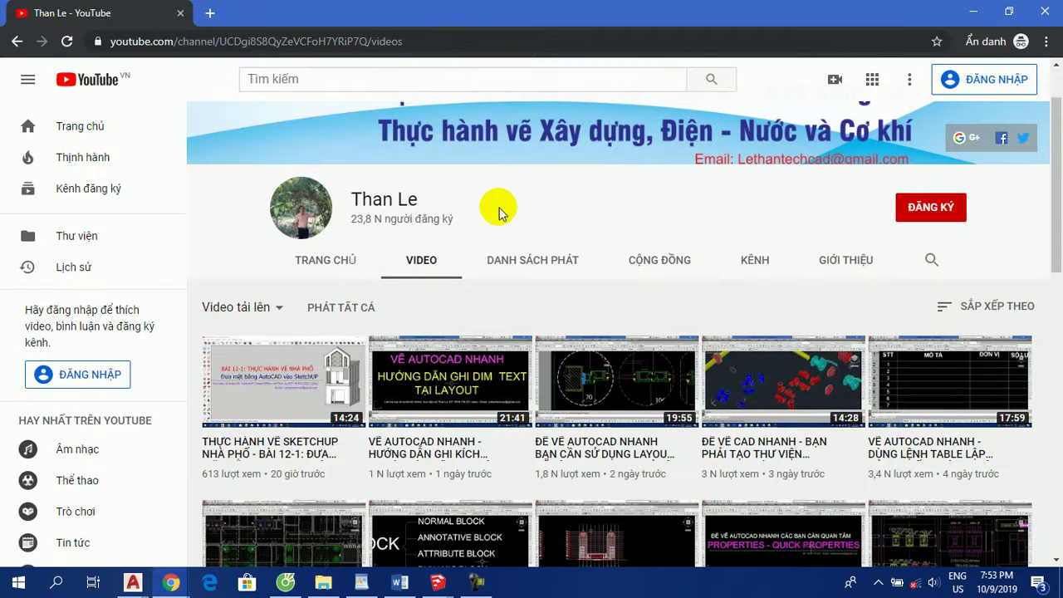
scroll(714, 234, up, 1)
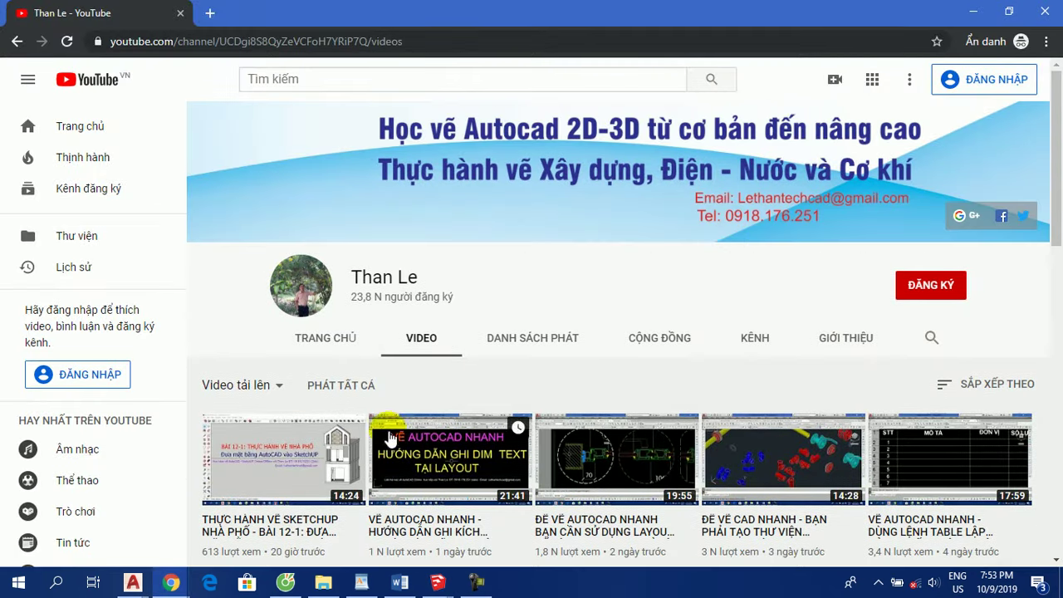
scroll(380, 320, down, 2)
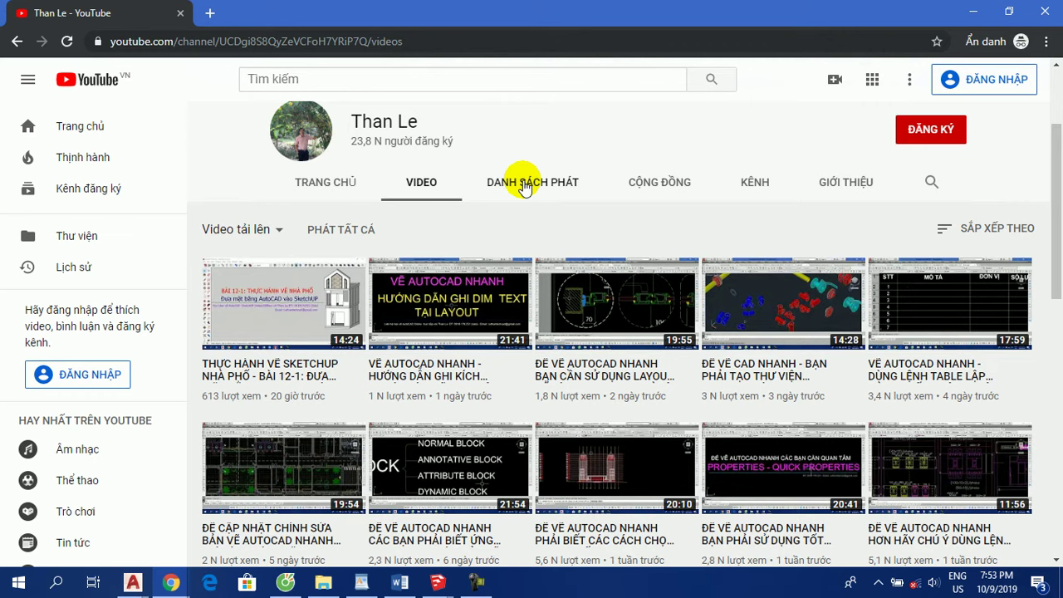
click(971, 13)
Orbit and zoom in and out on the two imported 2D floor plans.
middle_drag(384, 302, 343, 385)
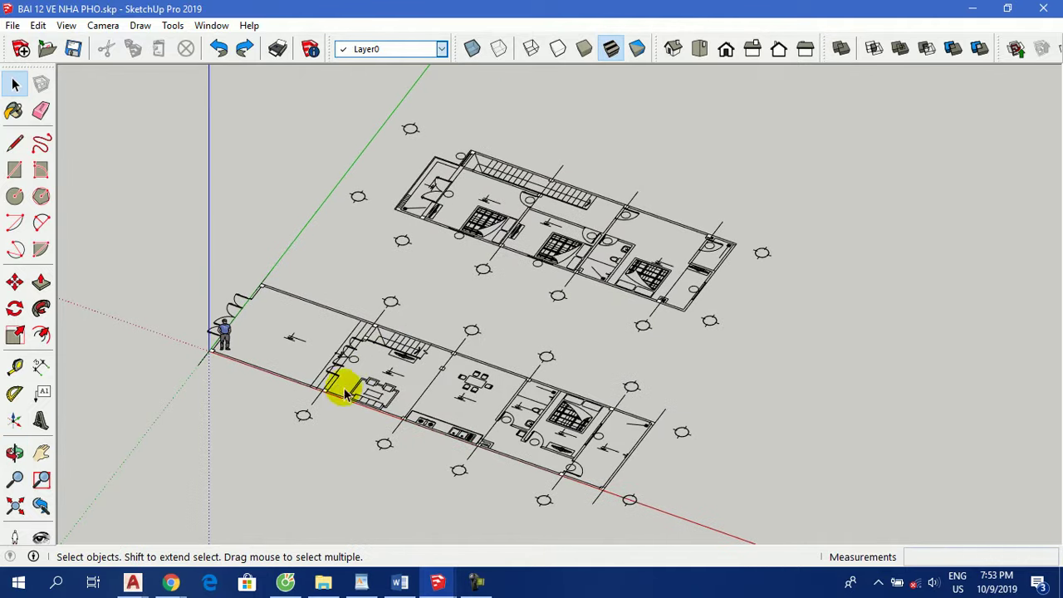
scroll(378, 411, up, 2)
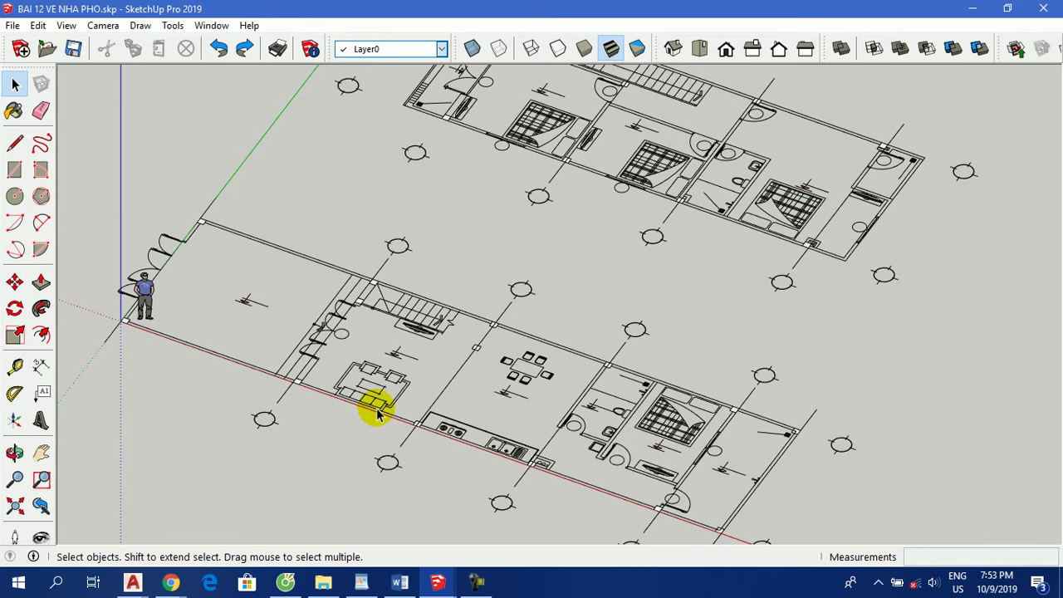
scroll(420, 340, up, 2)
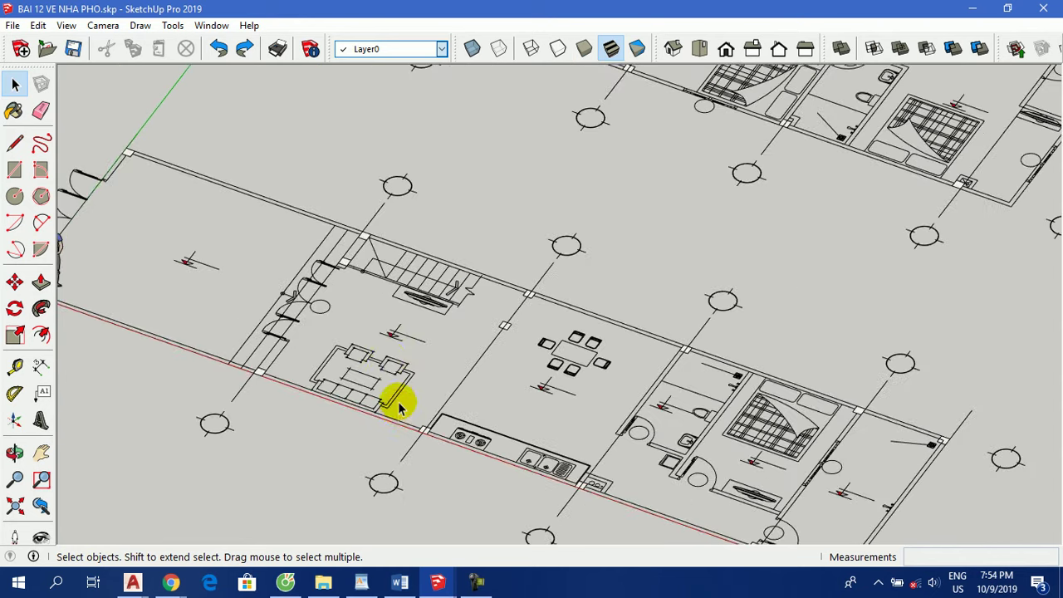
scroll(382, 322, down, 3)
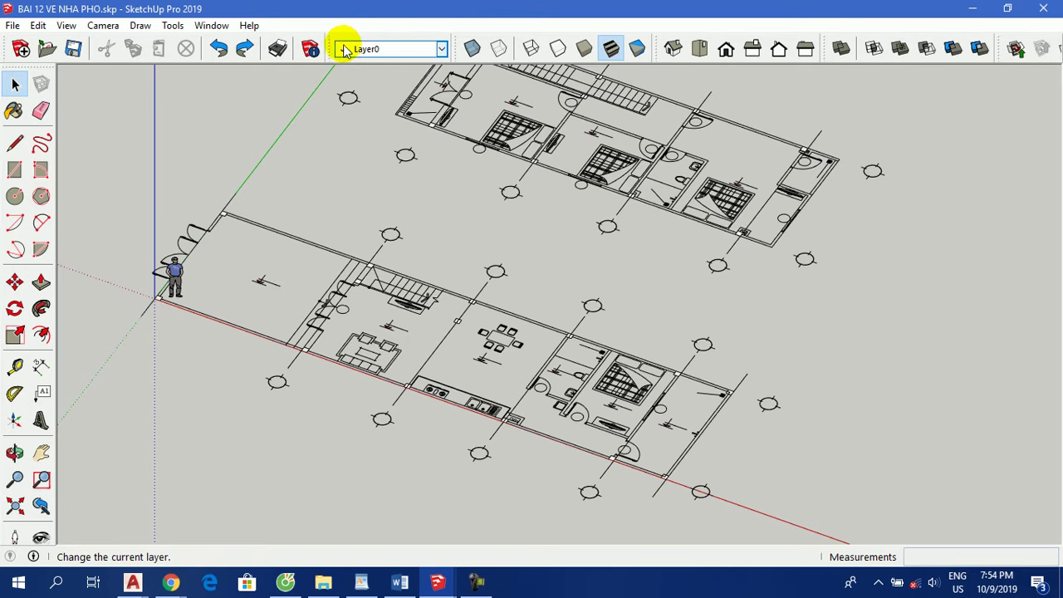
Show the Default Tray and scroll it to the Layers panel listing Layer0.
click(212, 25)
mouse_move(240, 44)
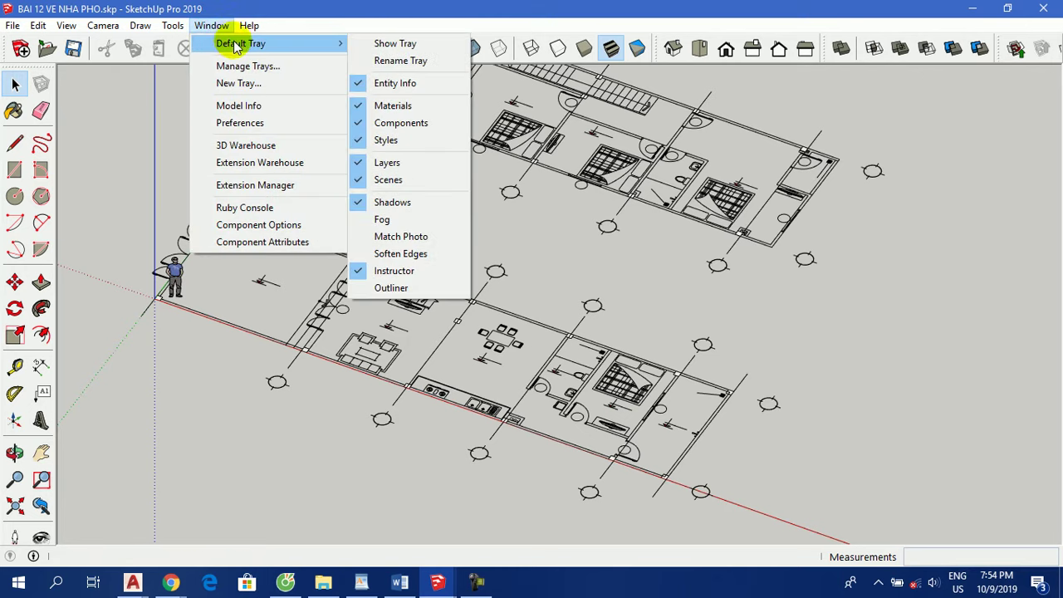
click(401, 45)
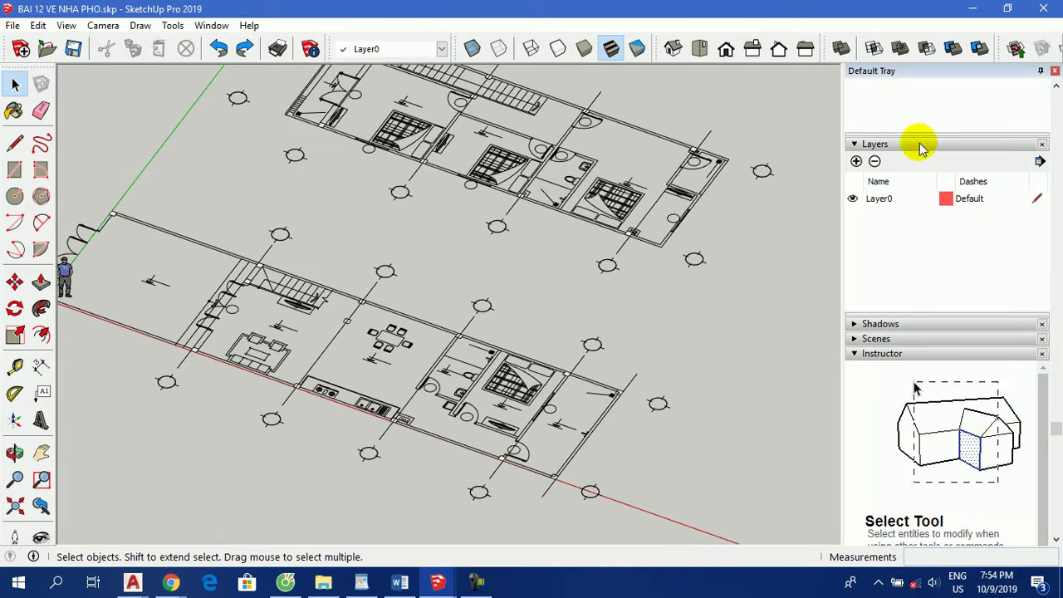
drag(1053, 427, 1056, 98)
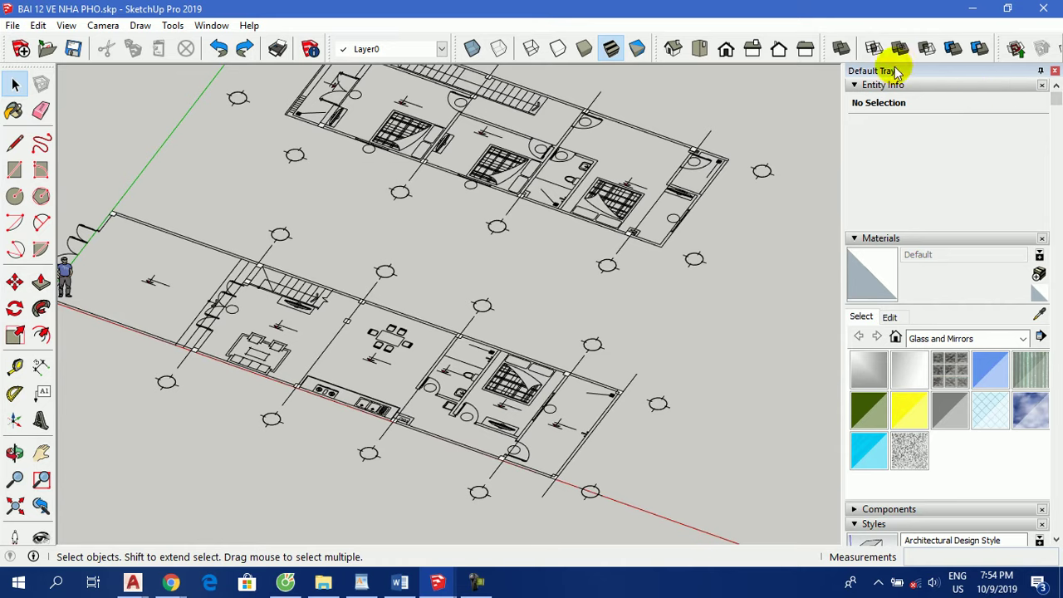
drag(1059, 101, 1044, 368)
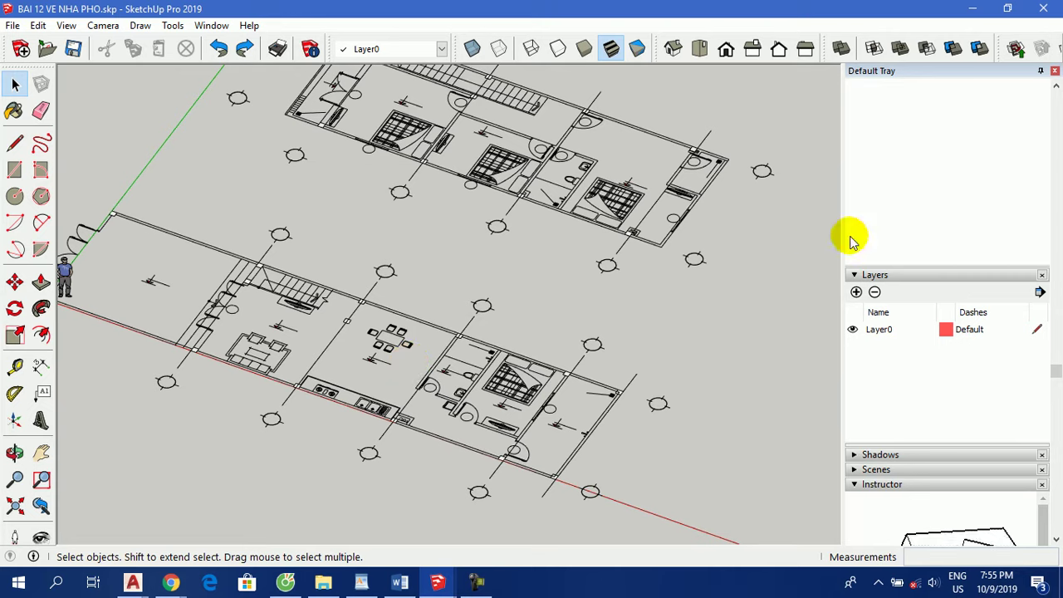
Add layers CAD 1F, CAD 2F, NEN 1F and NEN 2F.
click(856, 292)
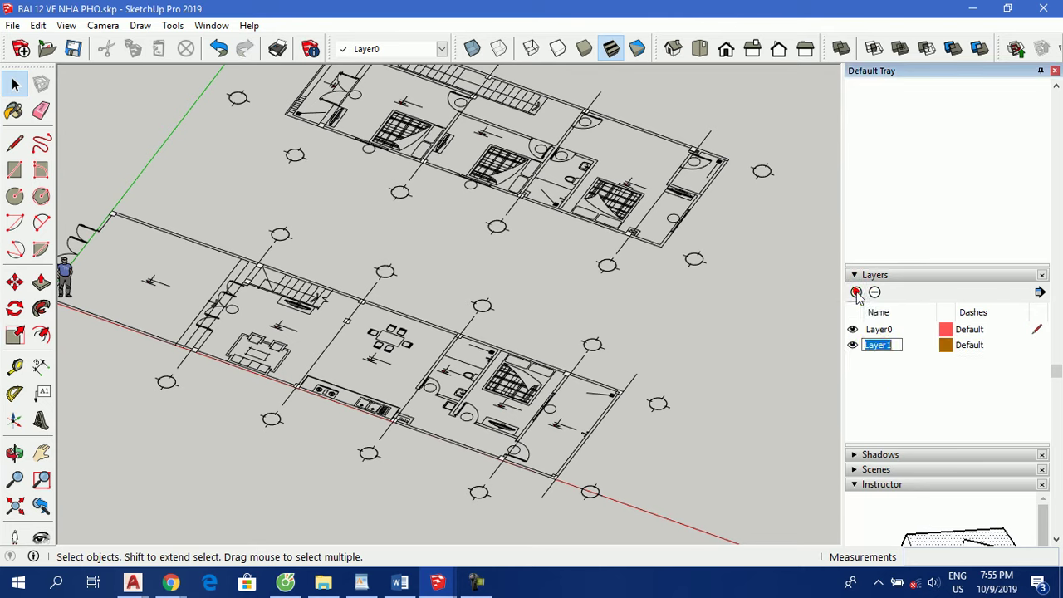
text(D 1F)
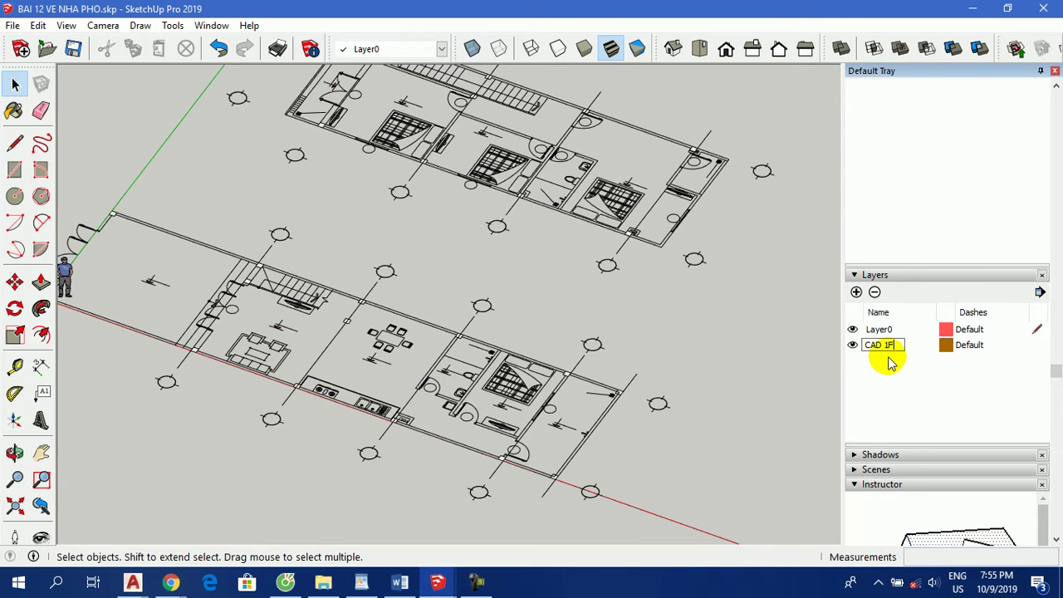
click(856, 292)
text(CAD 2F)
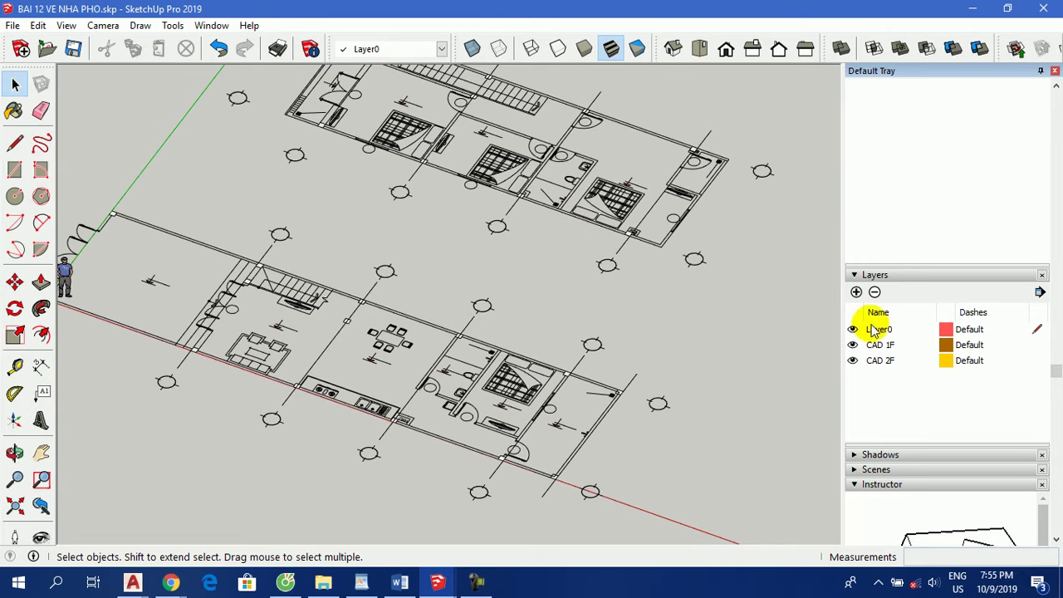
click(856, 292)
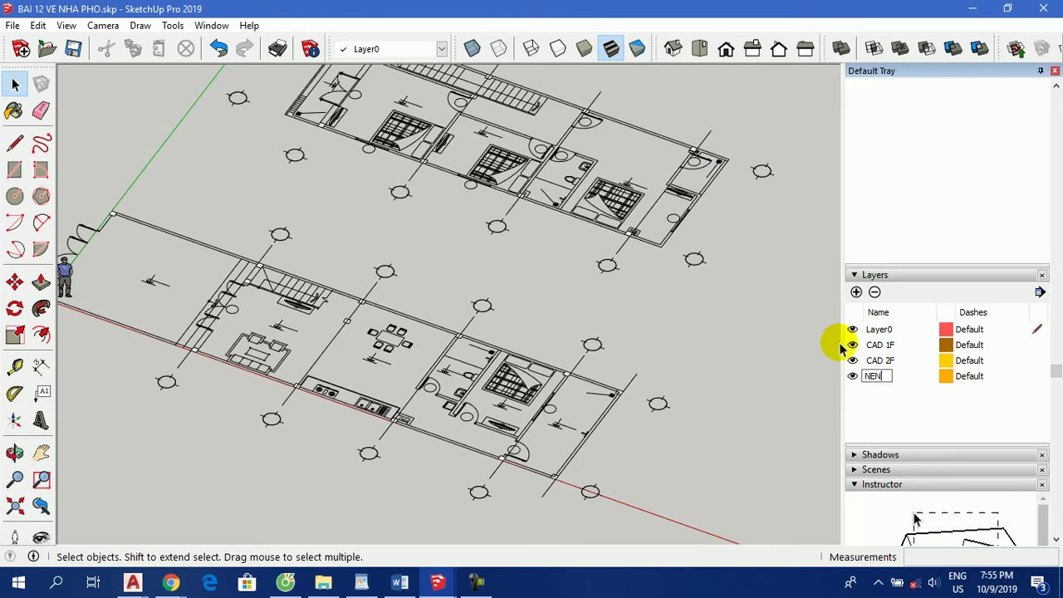
text(F)
click(856, 292)
text(NEN 2F)
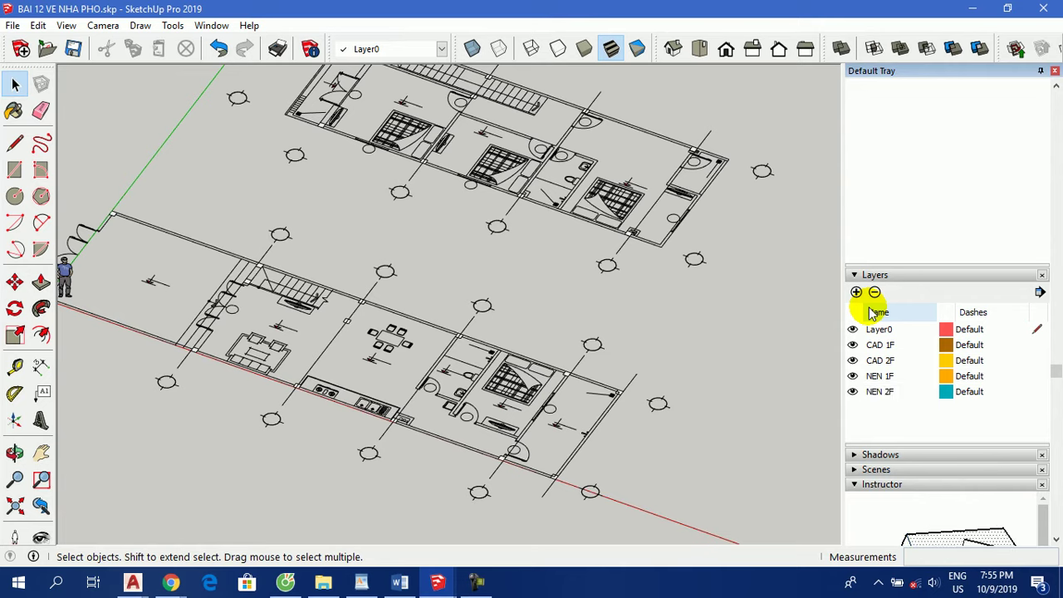
Add layers SAN MAI, COT 1F and COT 2F.
click(856, 292)
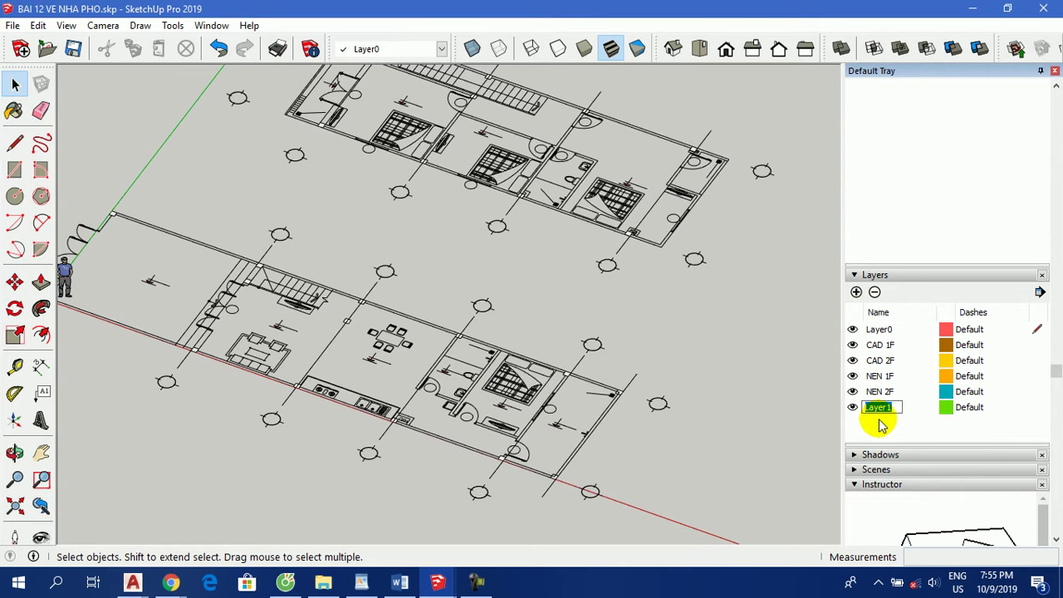
text(SAN MAI)
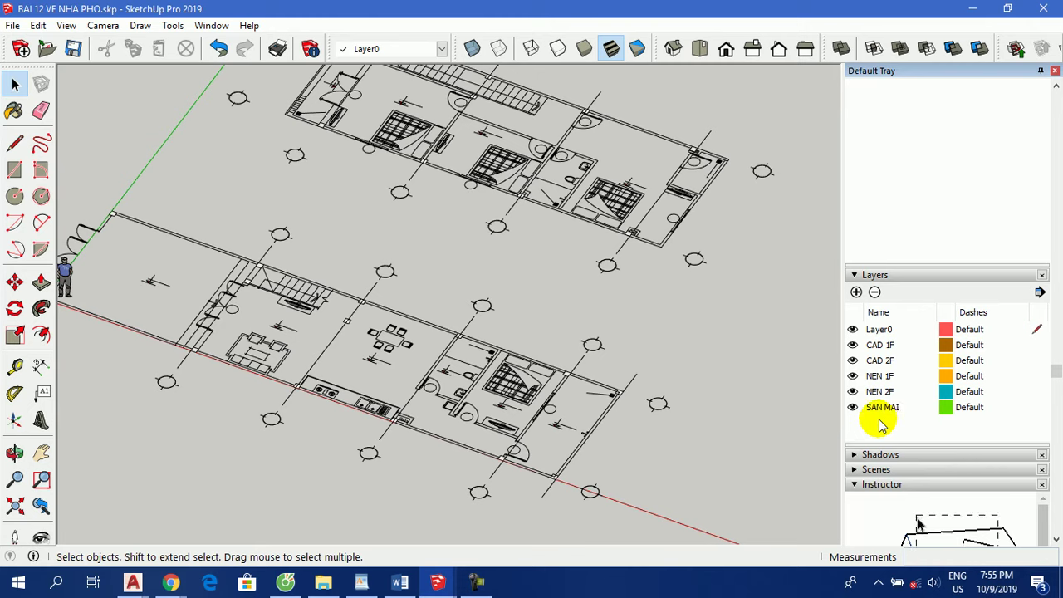
click(856, 292)
text(COT 1)
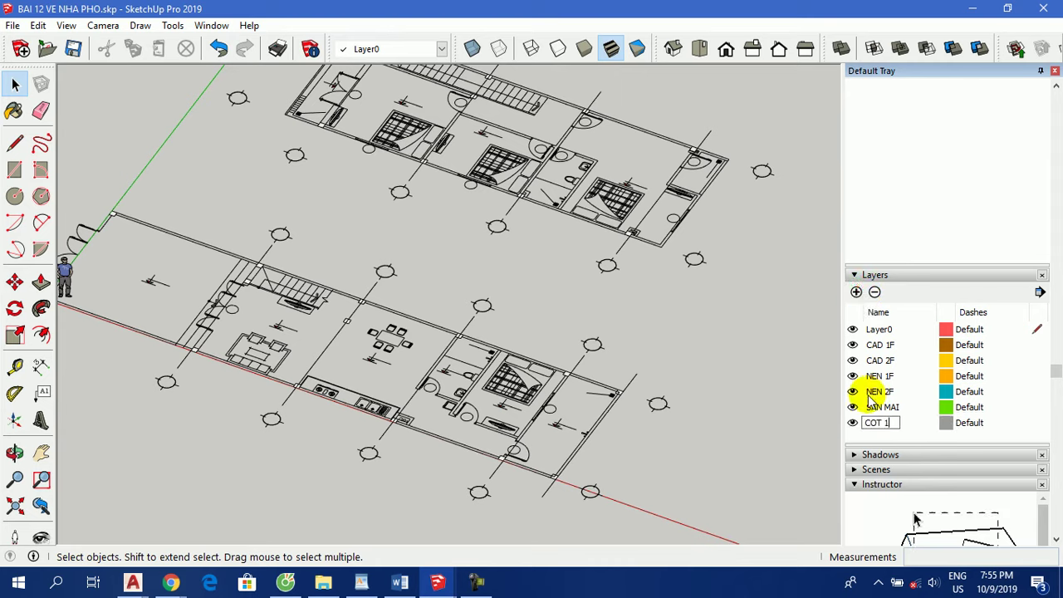
text(F)
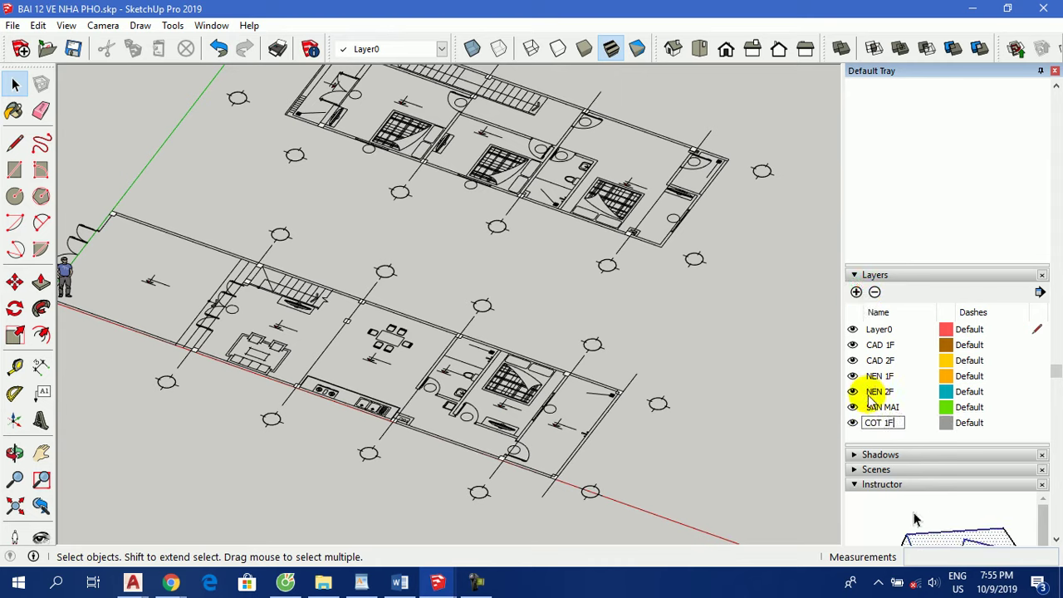
click(856, 291)
text(COT)
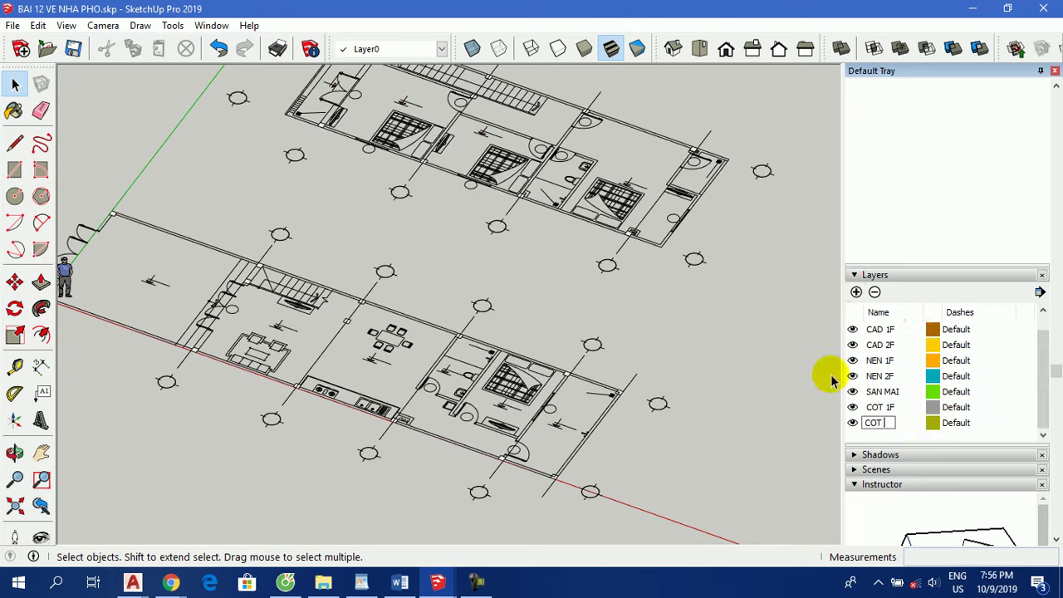
text( 2F)
key(Return)
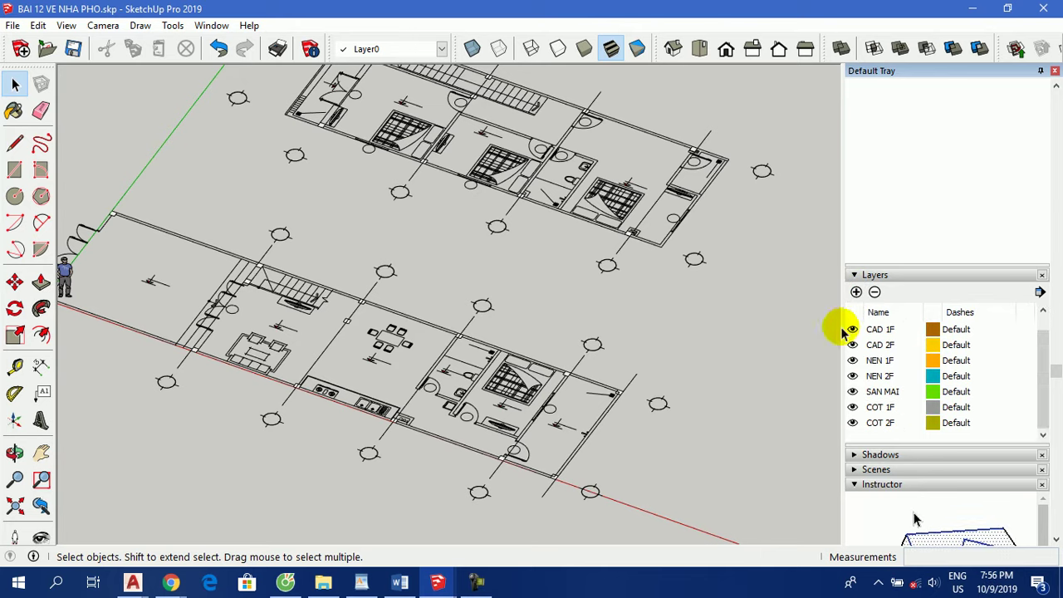
Add layers TUONG 1F, TUONG 2F, CUA 1F and CUA 2F.
click(856, 292)
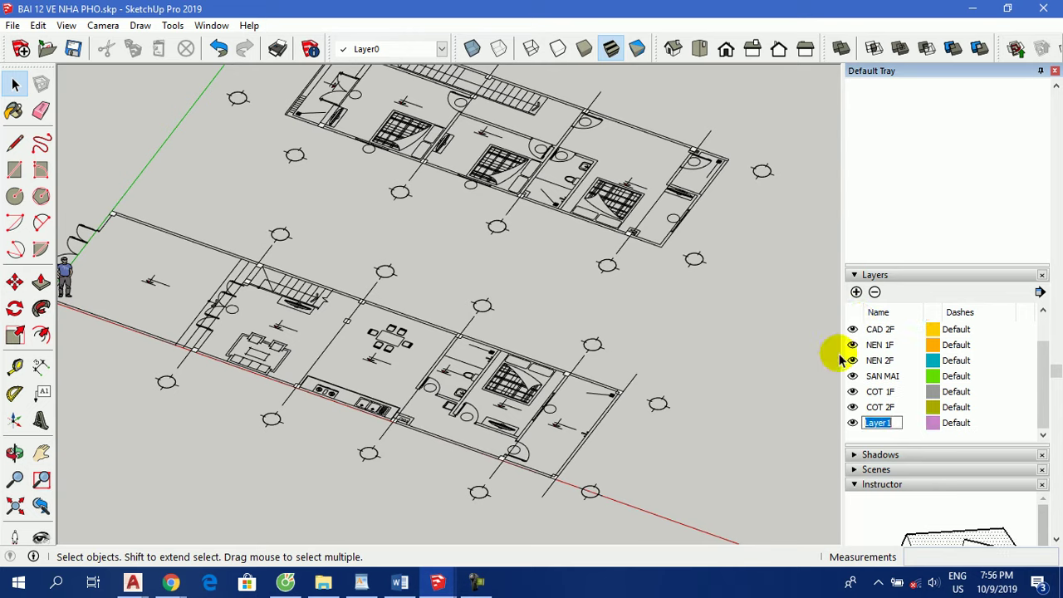
text(TUONG 1F)
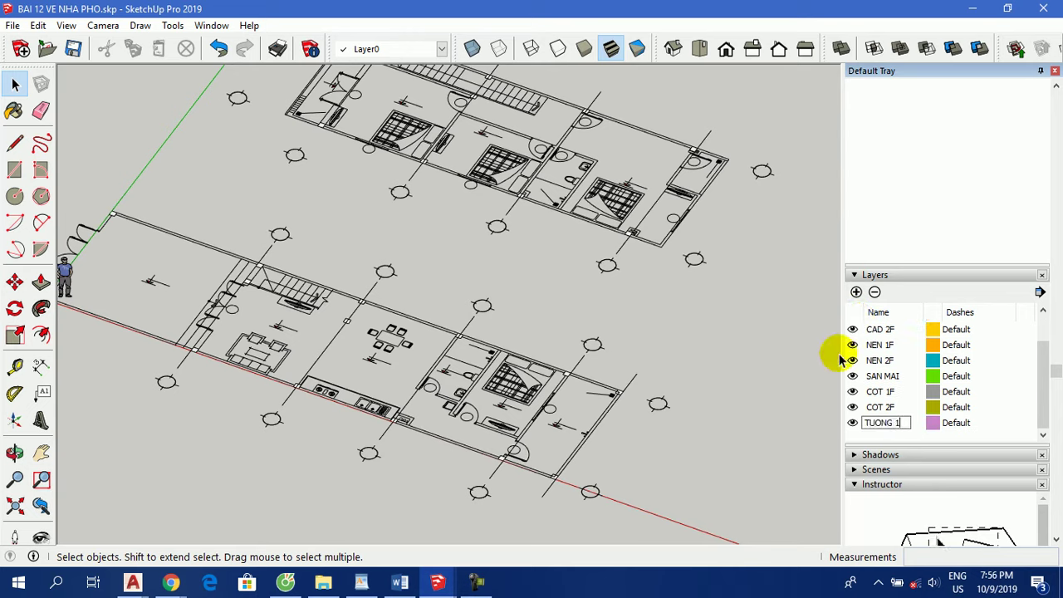
click(856, 291)
text(TUONG 2F)
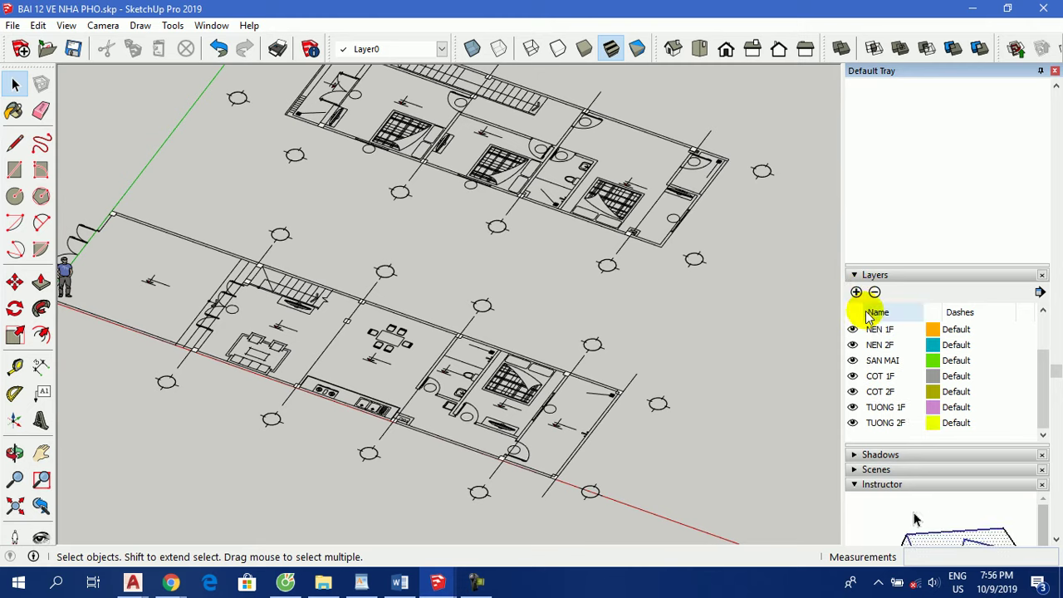
click(856, 291)
text(CUA 1F)
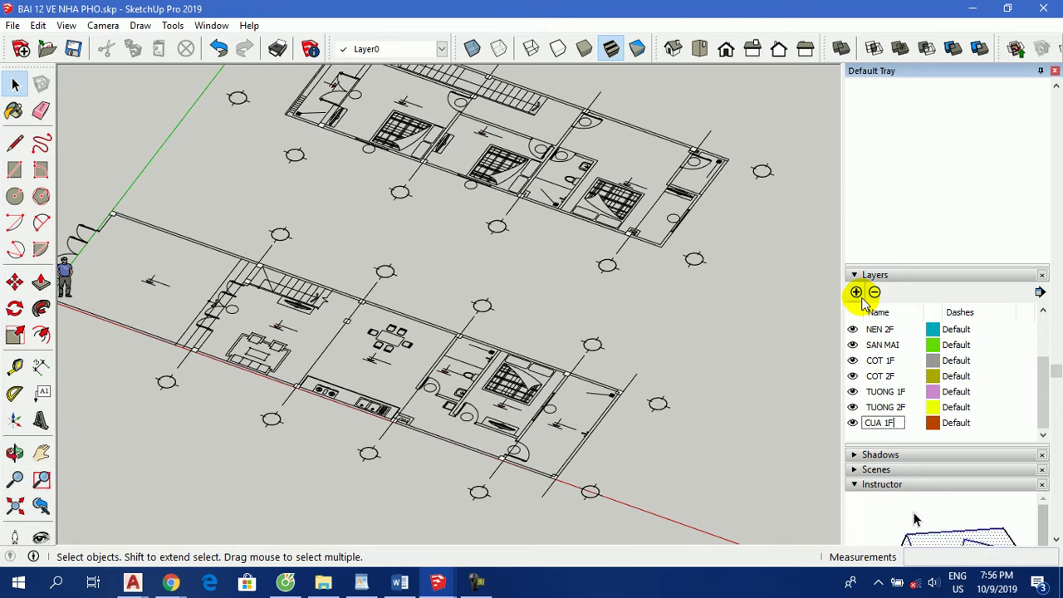
key(Return)
click(856, 292)
text(CUA 2)
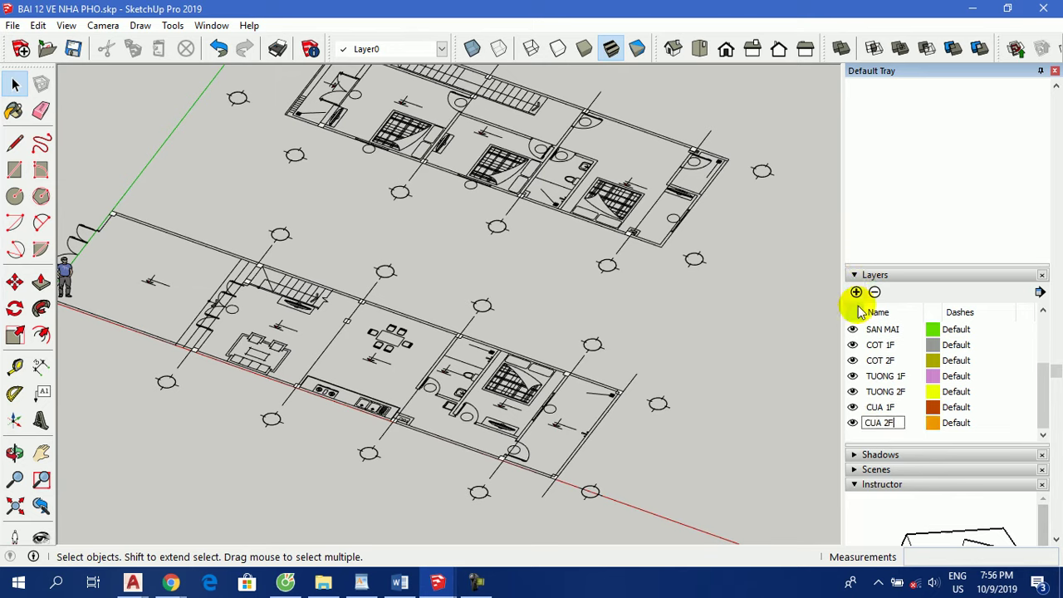
text(F)
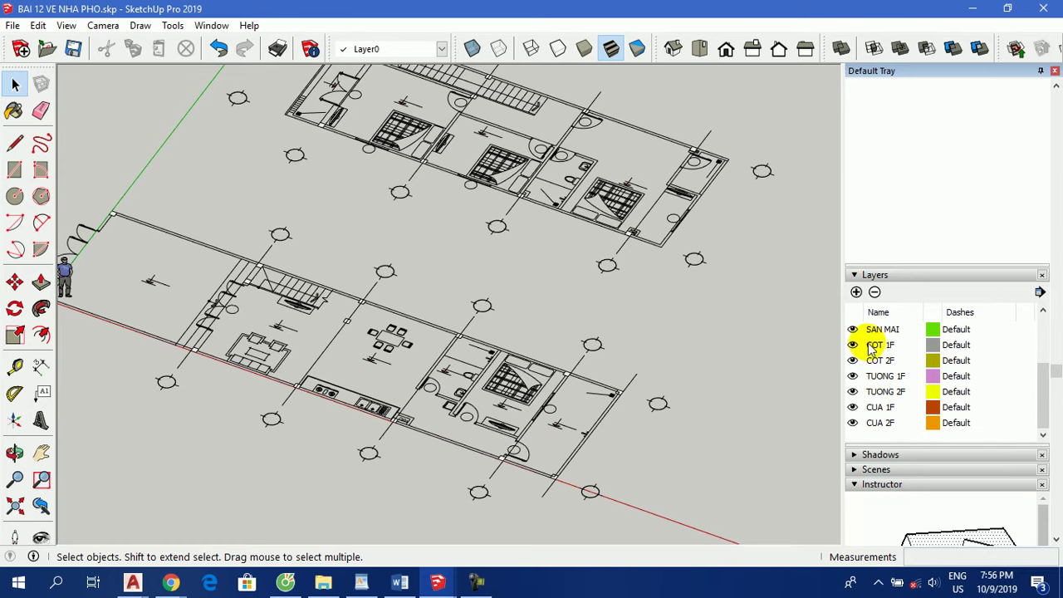
Add layers CAU THANG, FUR. 1F and FUR 2F.
click(856, 292)
text(CAU THANG)
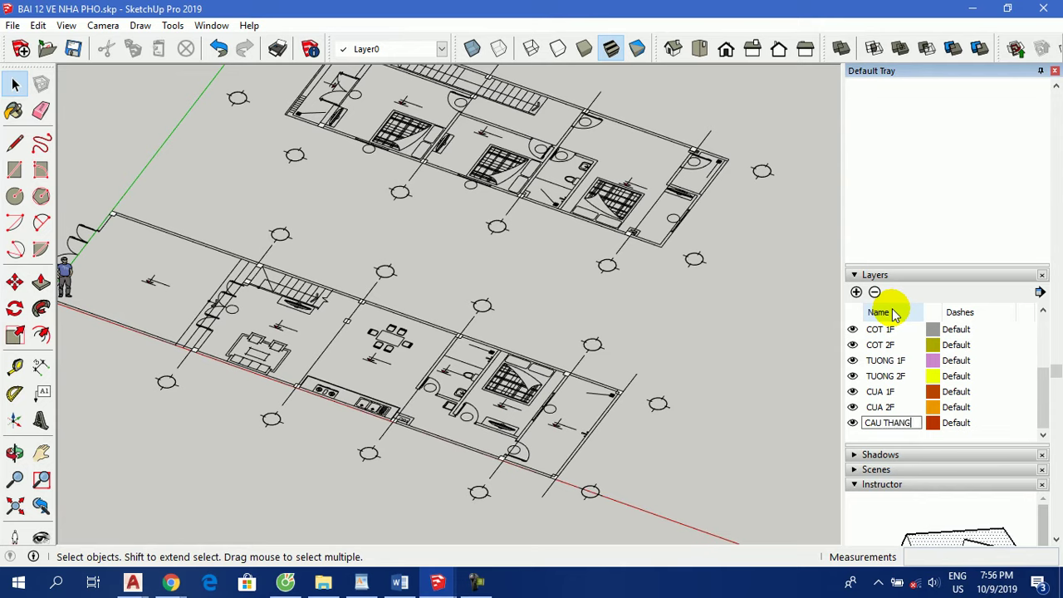
key(Return)
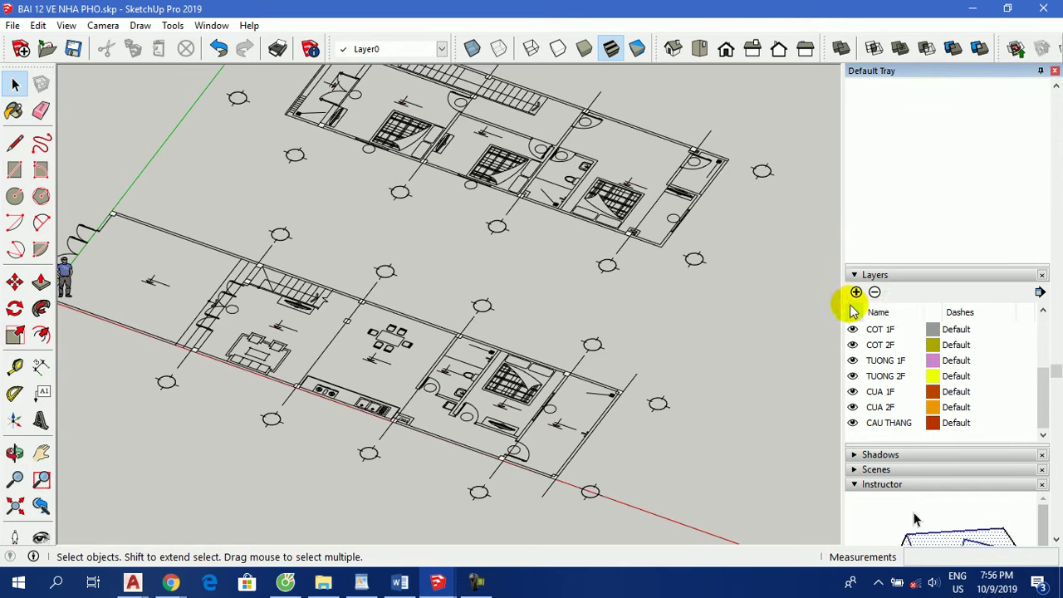
click(856, 292)
text(FUR. 1F)
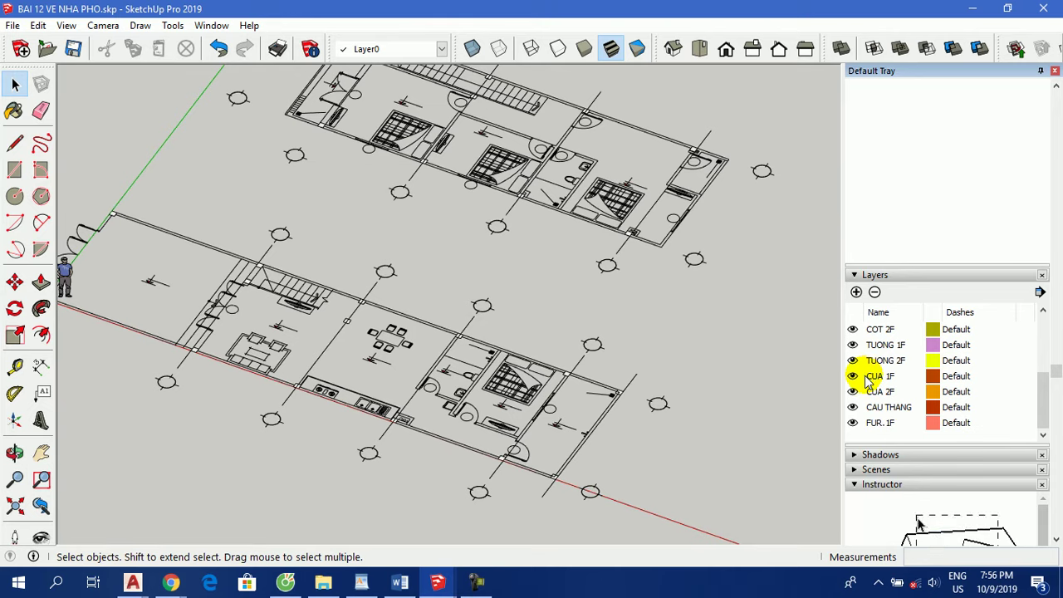
click(856, 293)
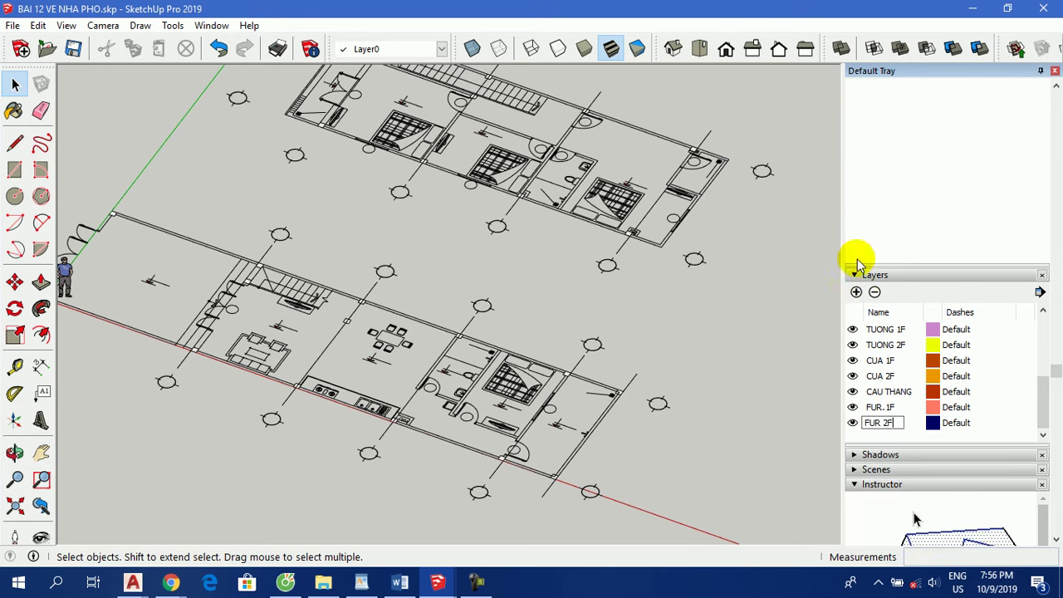
click(879, 423)
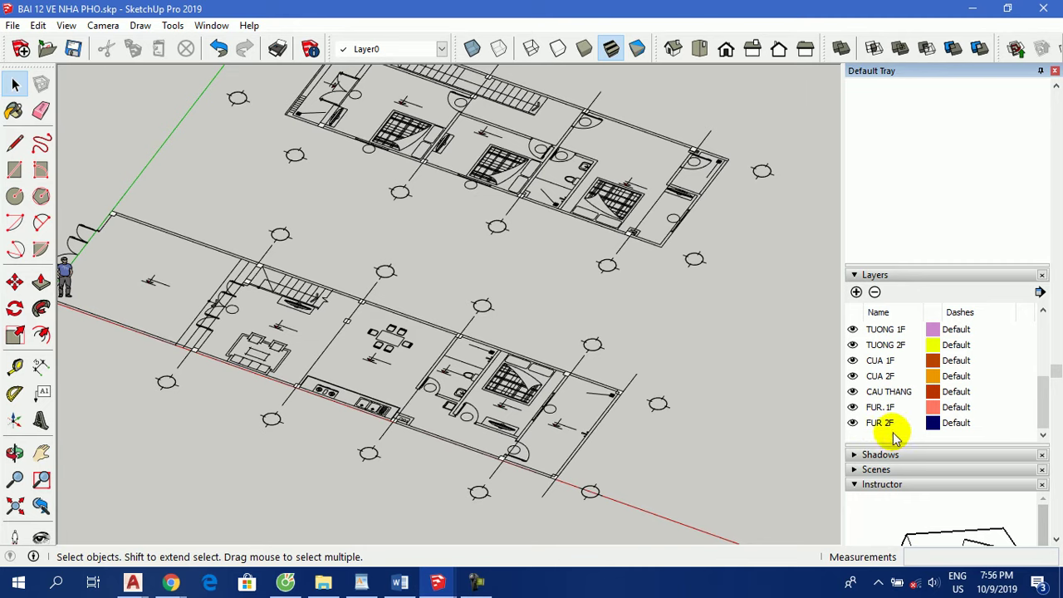
Zoom and orbit around the plans, then switch to the Top view.
scroll(889, 357, up, 5)
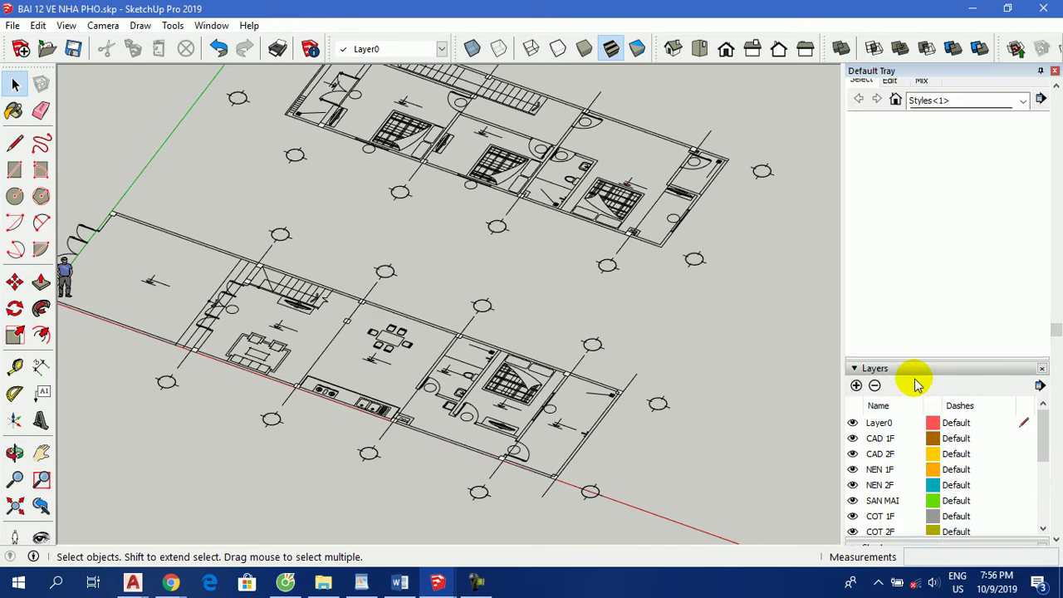
scroll(913, 415, down, 1)
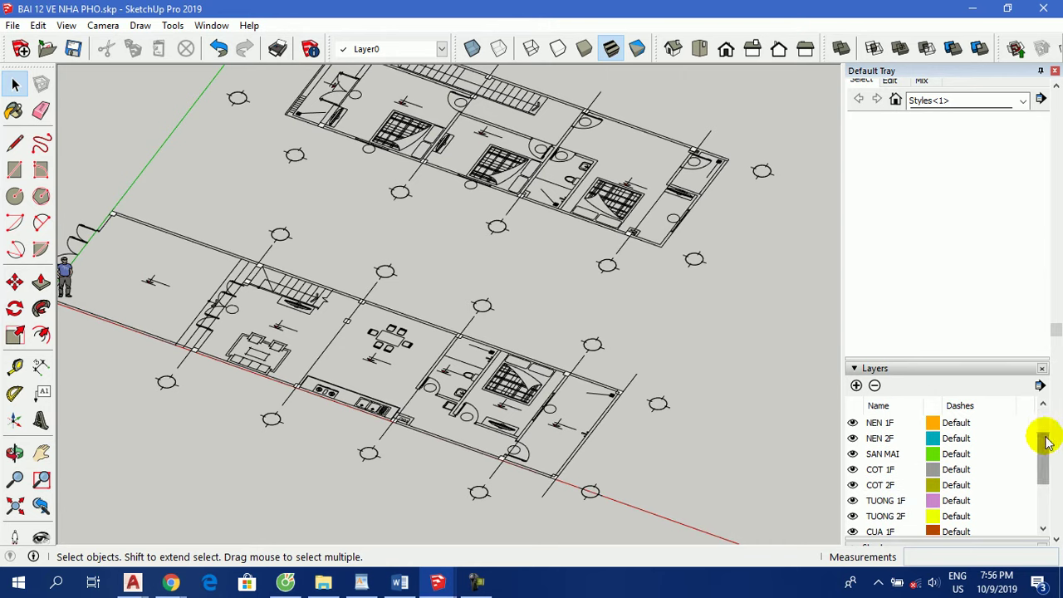
scroll(1046, 448, down, 2)
scroll(820, 403, down, 2)
scroll(938, 461, up, 2)
scroll(938, 461, up, 1)
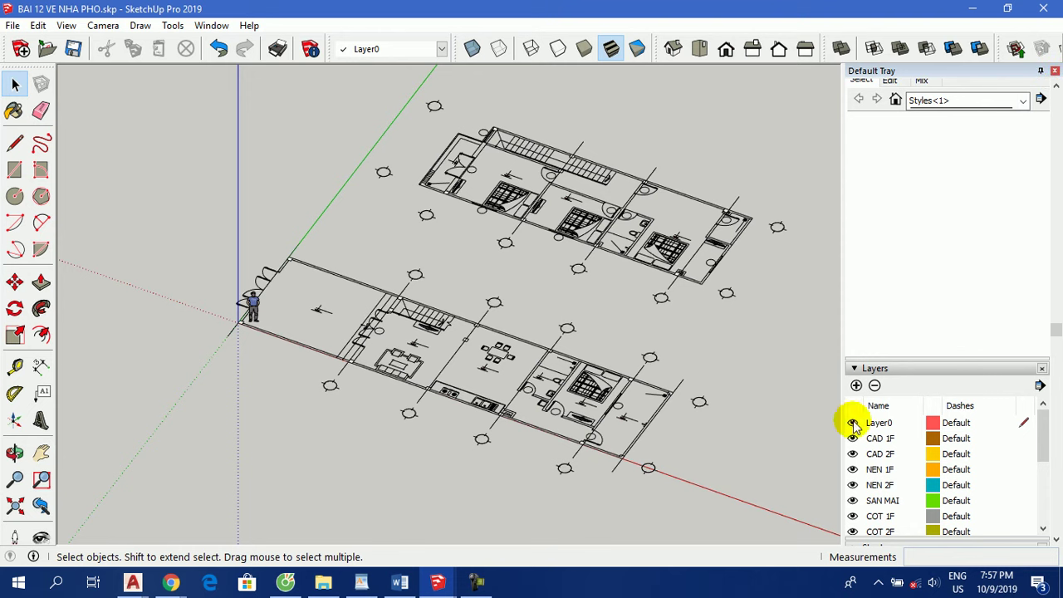
scroll(218, 403, down, 2)
scroll(505, 290, down, 2)
scroll(446, 399, up, 3)
scroll(485, 340, up, 2)
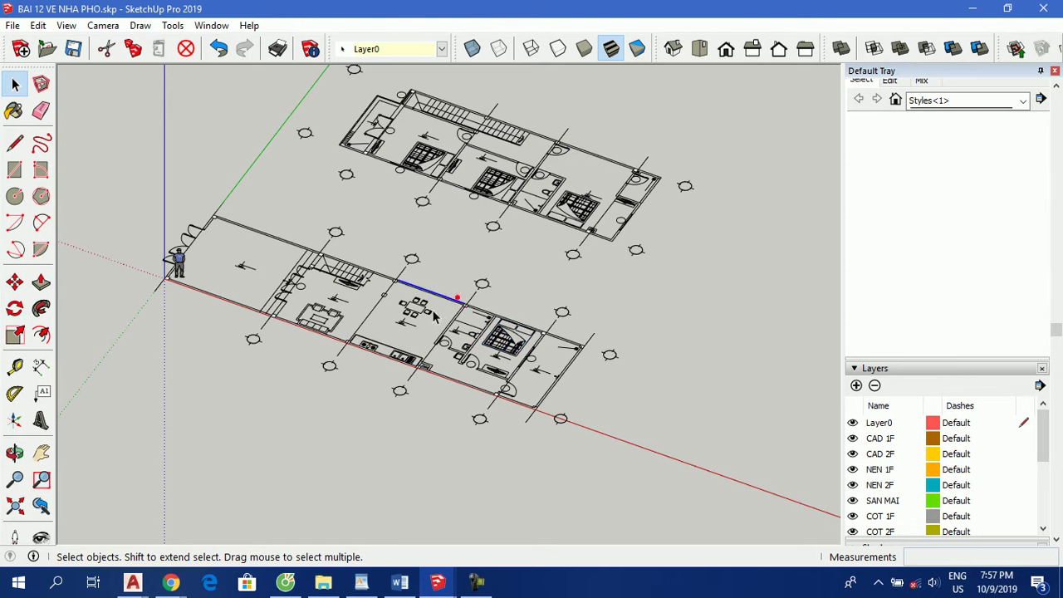
scroll(452, 291, down, 2)
mouse_move(408, 308)
middle_down()
mouse_move(351, 410)
mouse_move(408, 285)
mouse_move(421, 284)
middle_up()
scroll(431, 332, up, 3)
scroll(440, 380, down, 4)
mouse_move(441, 380)
middle_down()
mouse_move(476, 420)
mouse_move(424, 261)
middle_up()
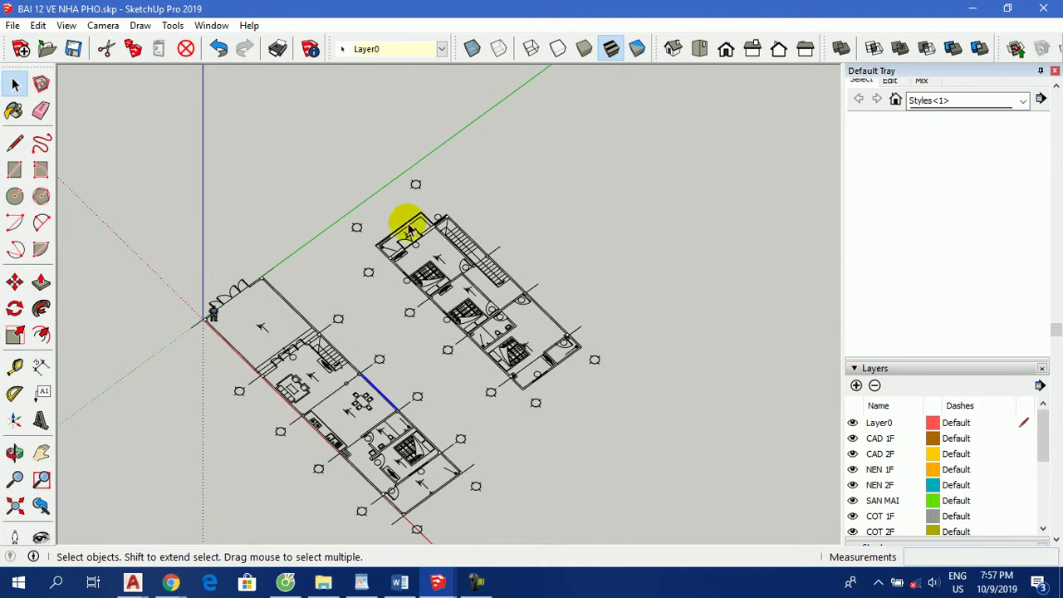
click(699, 48)
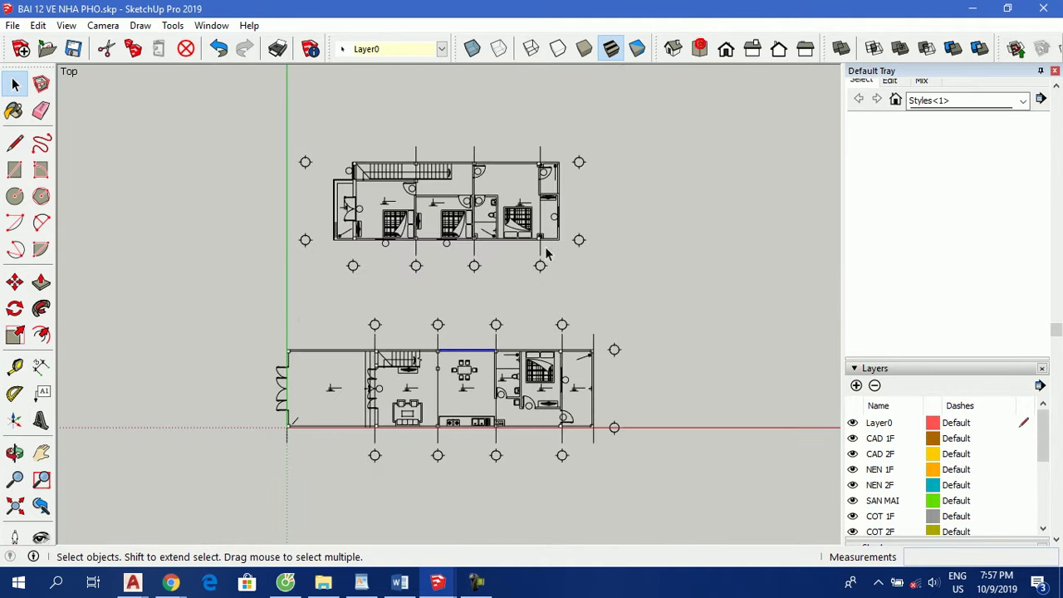
Box-select the lower floor plan and make it a component named MB CAD 1F.
drag(233, 302, 712, 499)
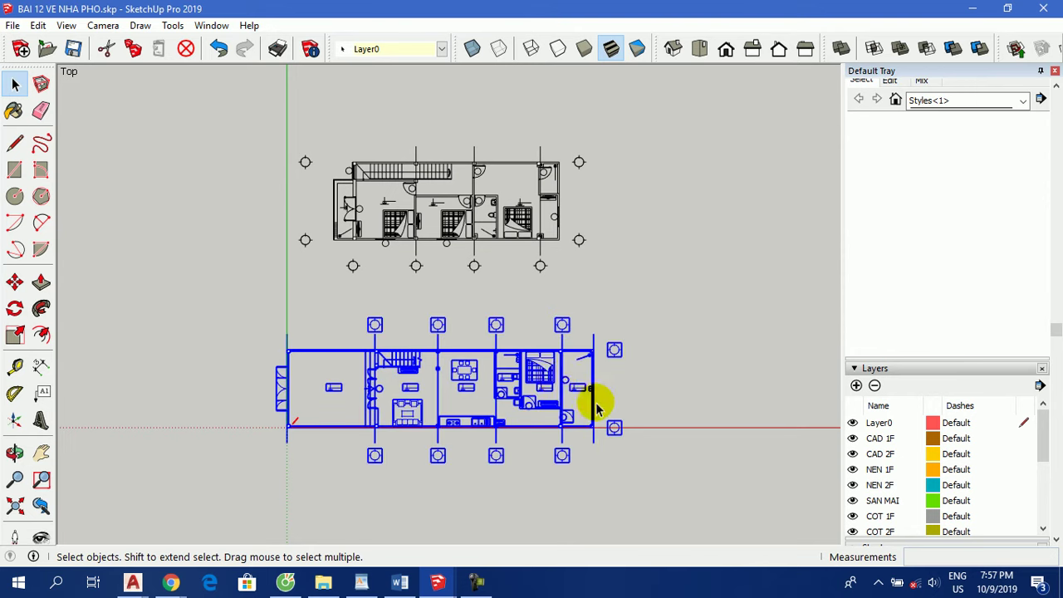
right_click(556, 378)
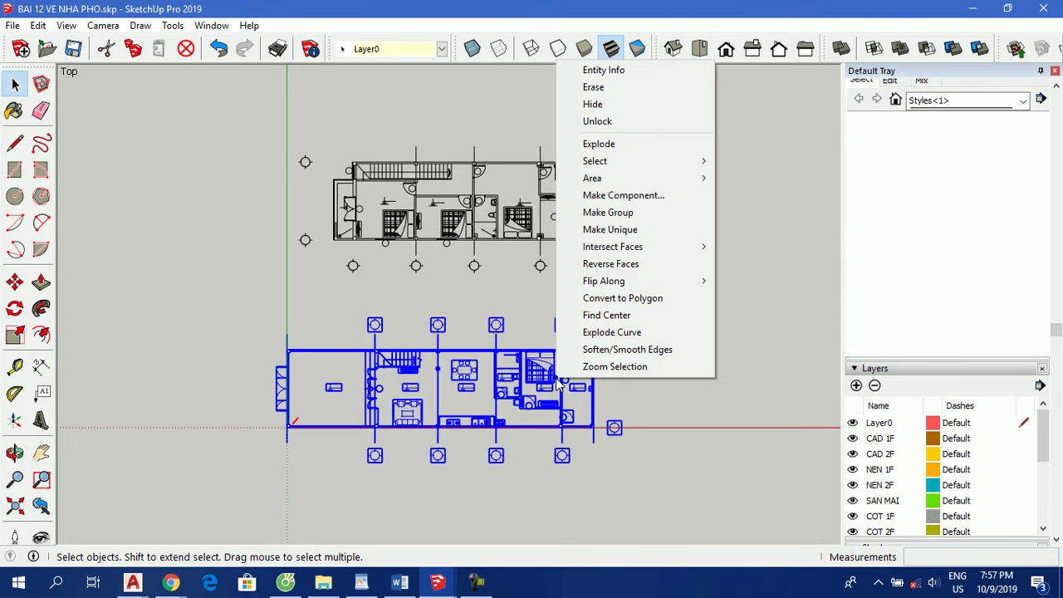
click(627, 196)
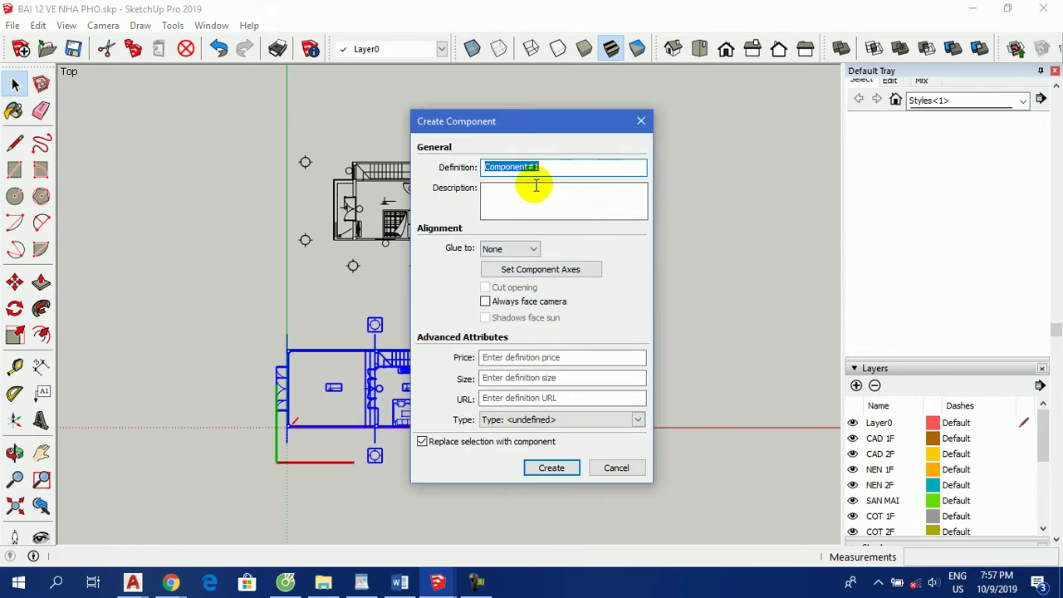
text(CAD 1F)
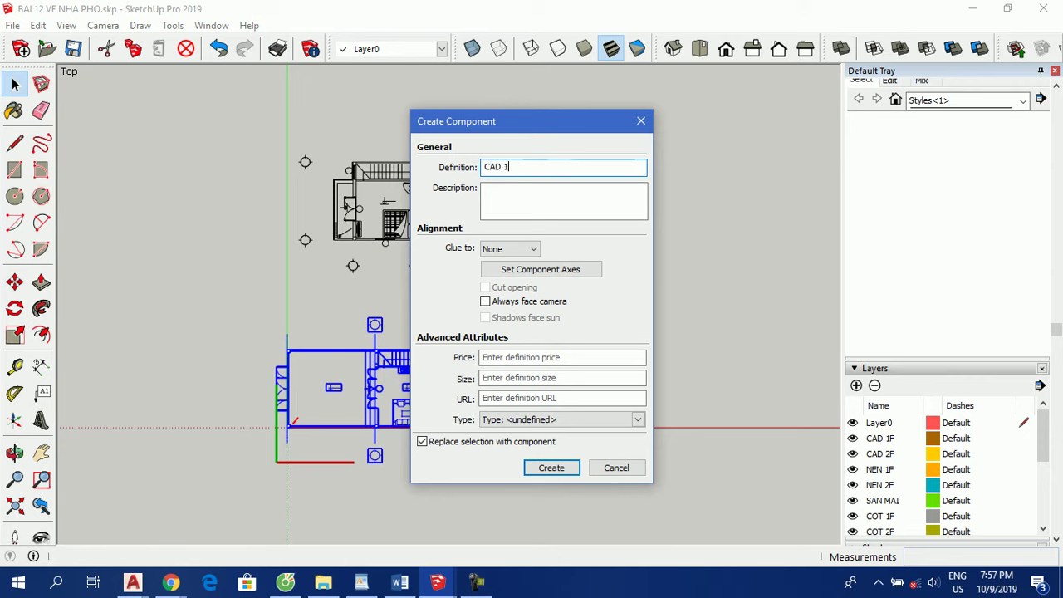
click(483, 167)
text(B)
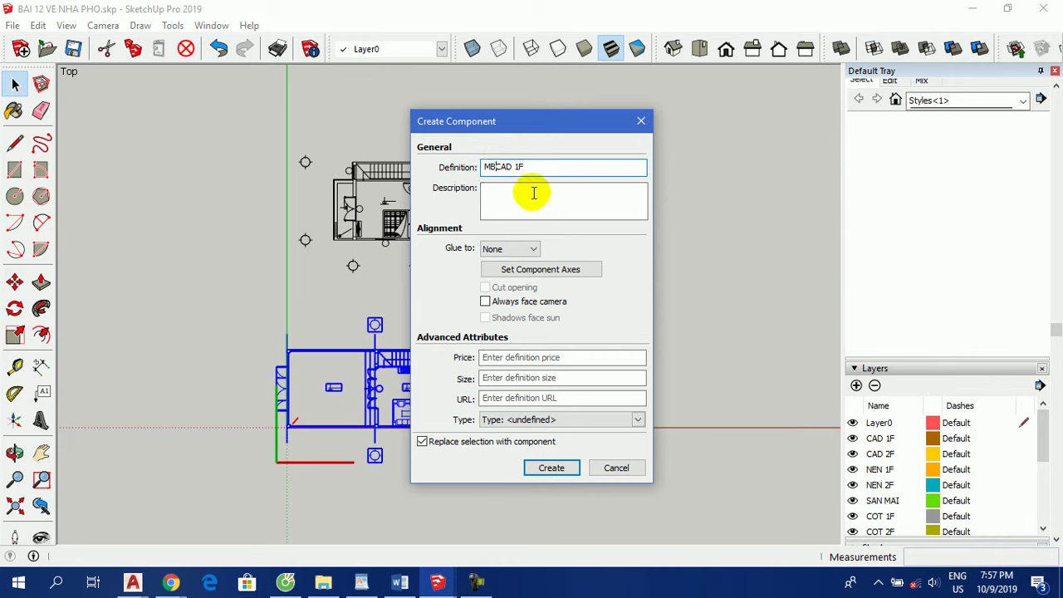
click(550, 467)
drag(225, 117, 678, 303)
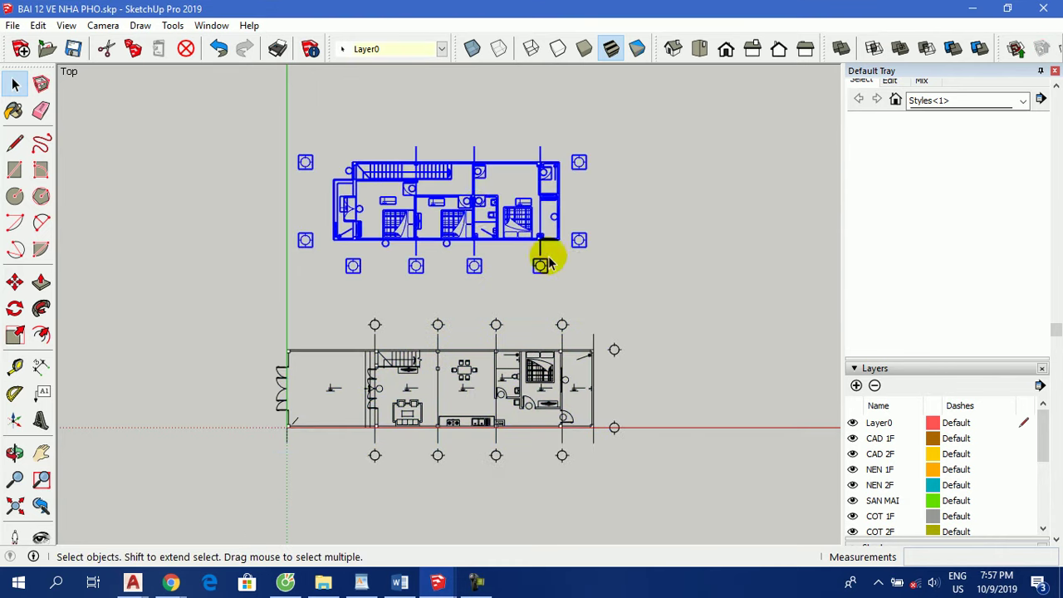
Make the selected upper plan a component with definition MB CAD 2F, then deselect.
right_click(516, 215)
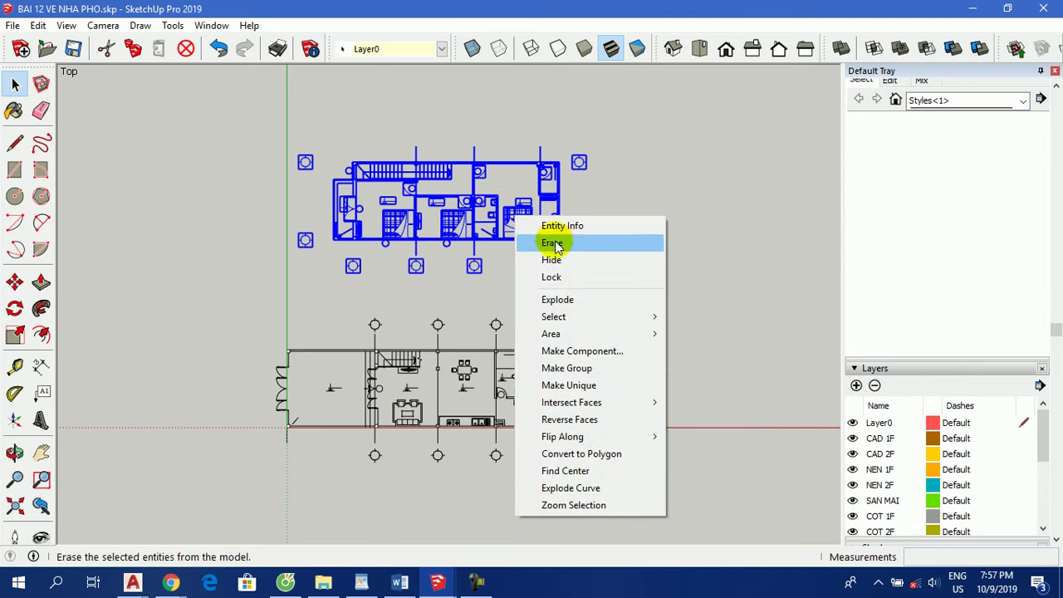
click(602, 352)
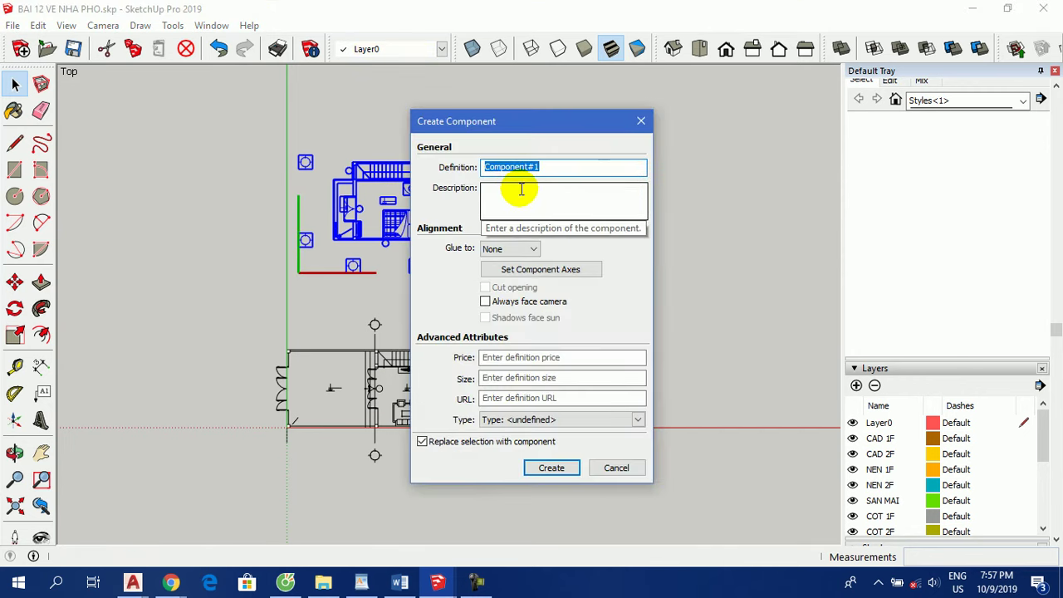
text(MB CAD 2F)
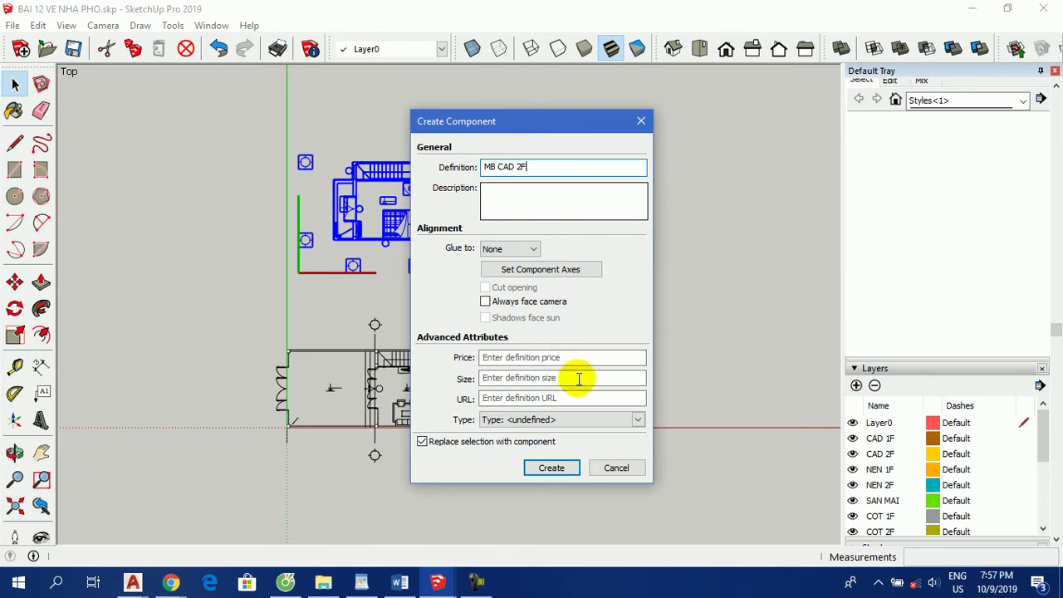
click(551, 468)
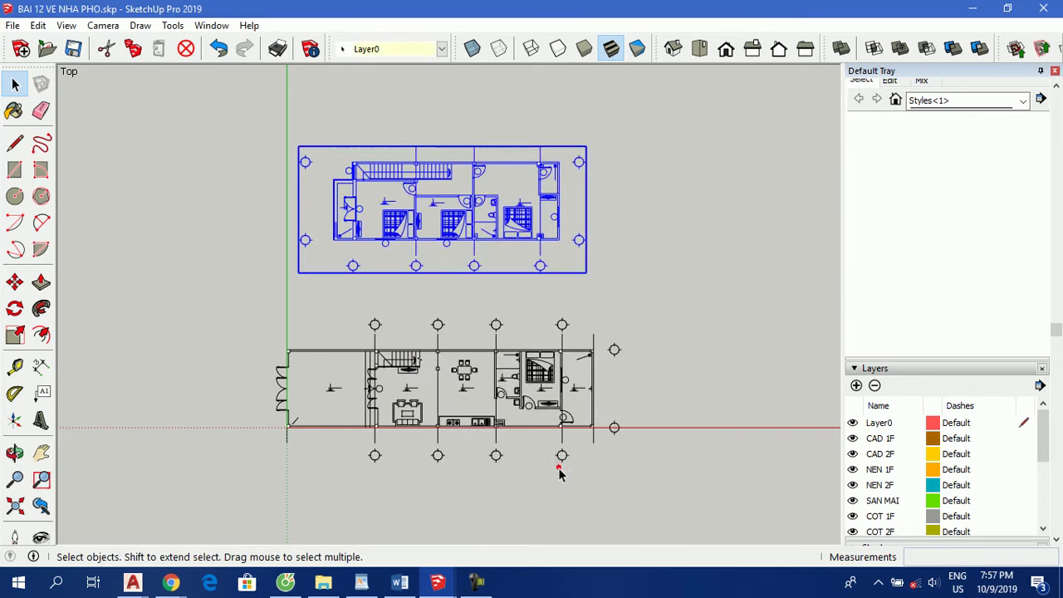
click(714, 249)
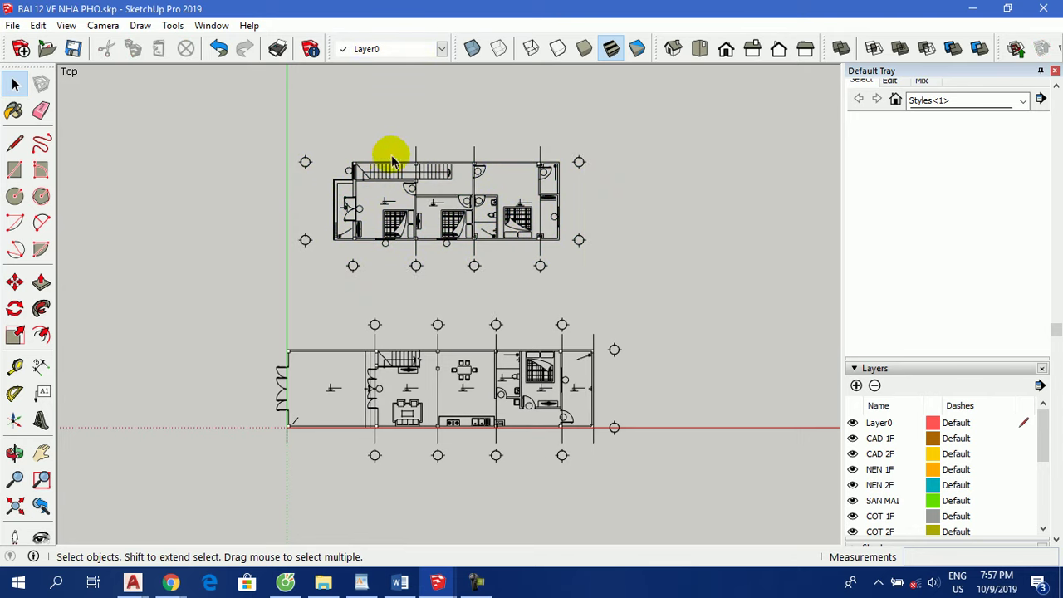
click(409, 359)
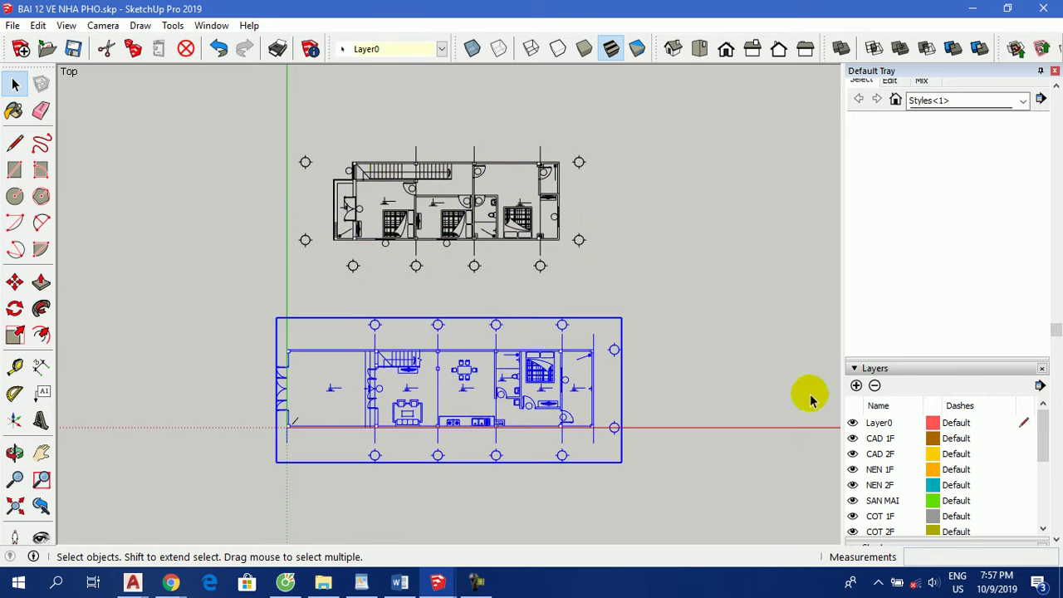
Put the lower plan component MB CAD 1F on the CAD 1F layer via Entity Info.
right_click(407, 363)
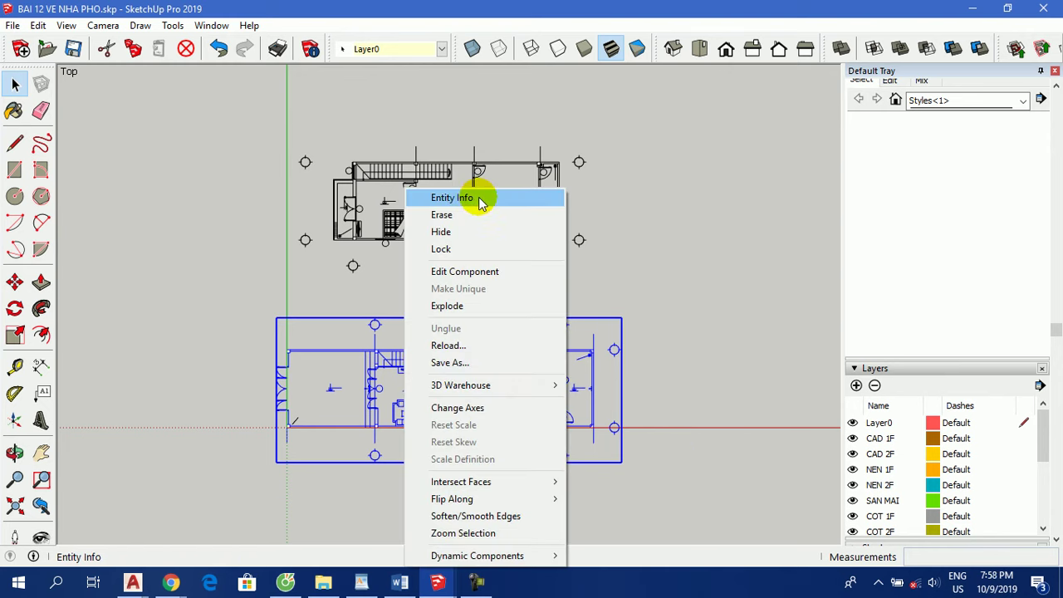
click(453, 198)
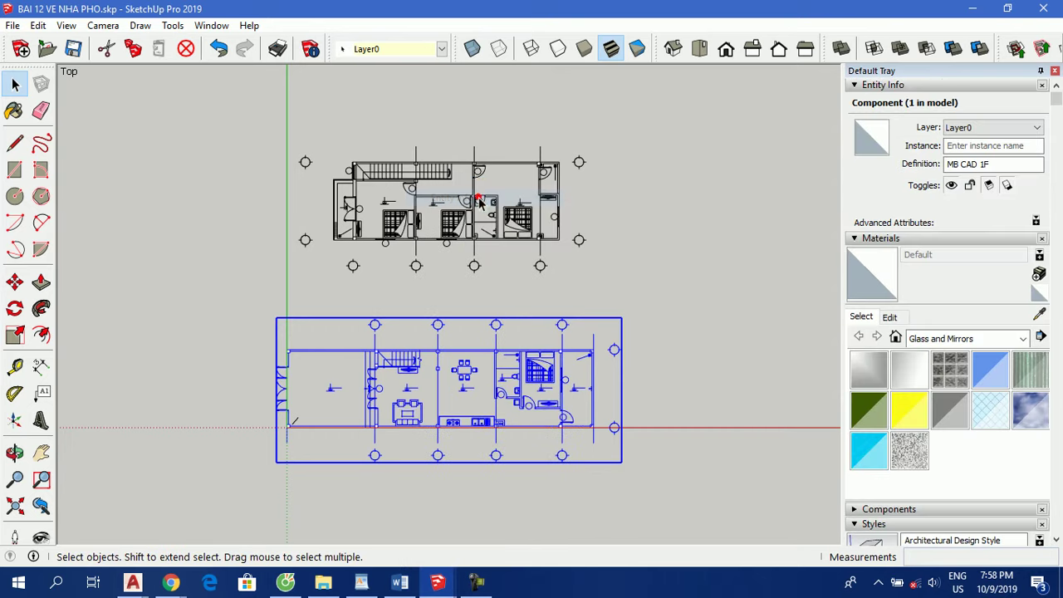
click(961, 128)
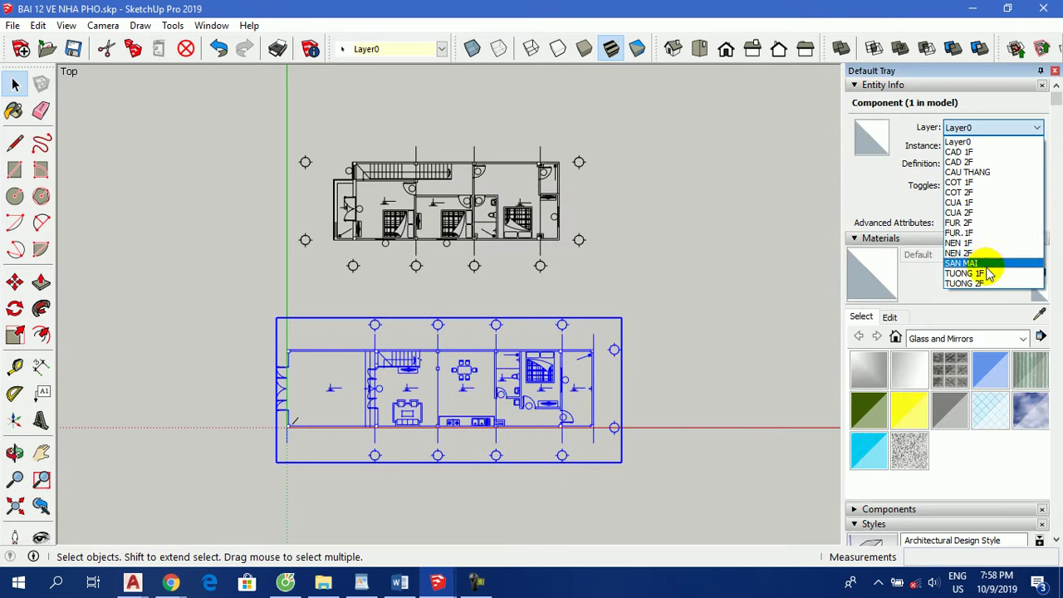
click(996, 152)
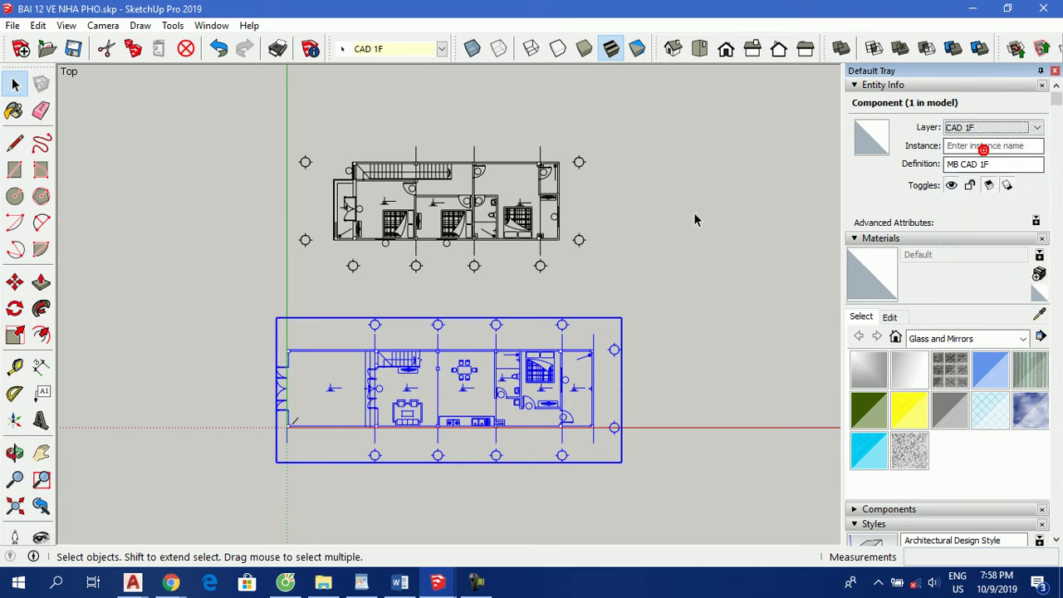
click(658, 219)
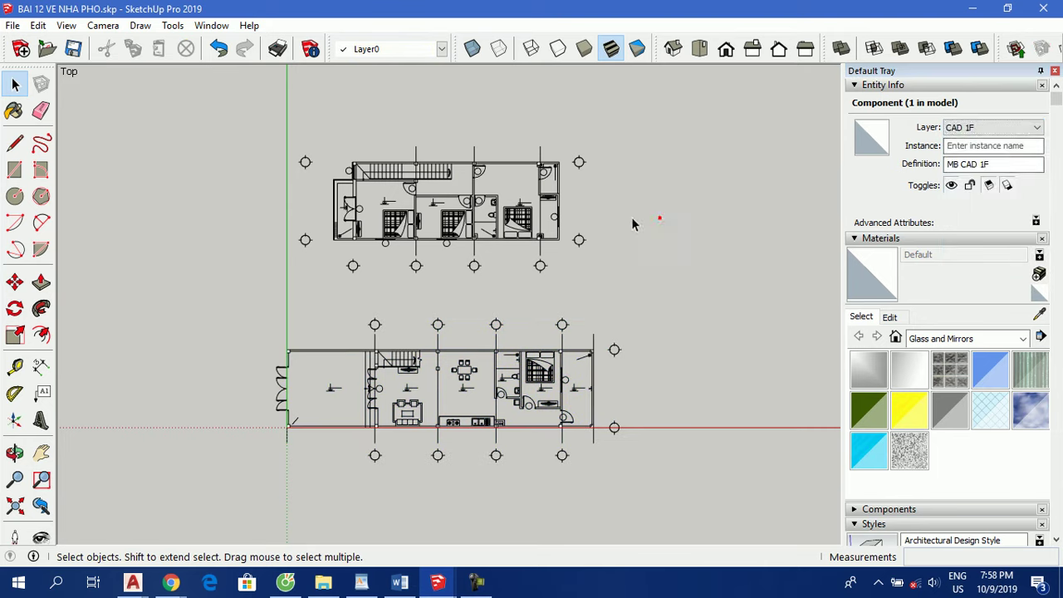
Select the upper plan component MB CAD 2F and set its layer to CAD 2F.
click(431, 171)
click(431, 171)
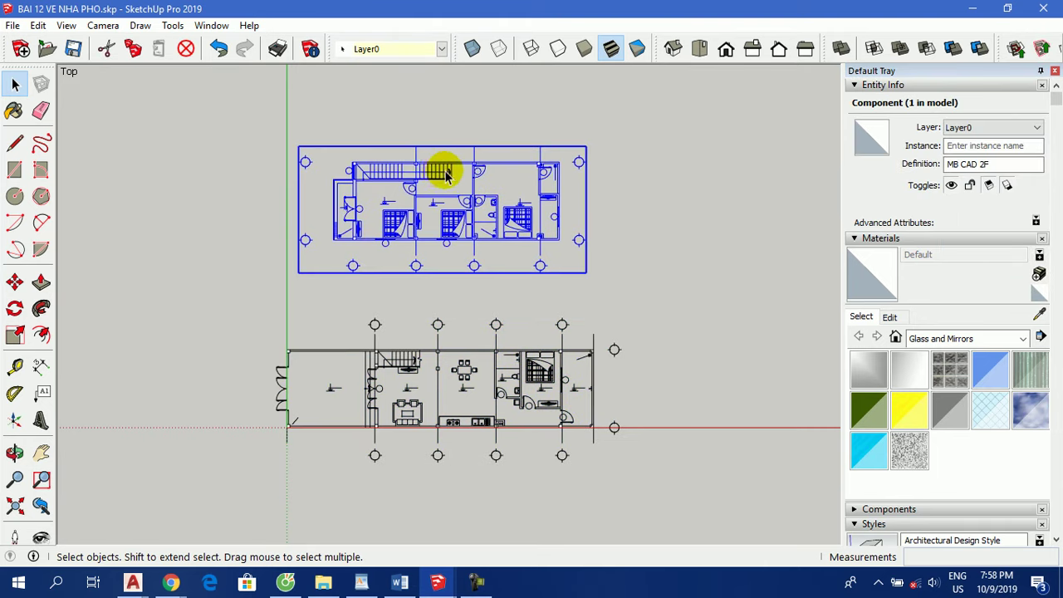
click(543, 147)
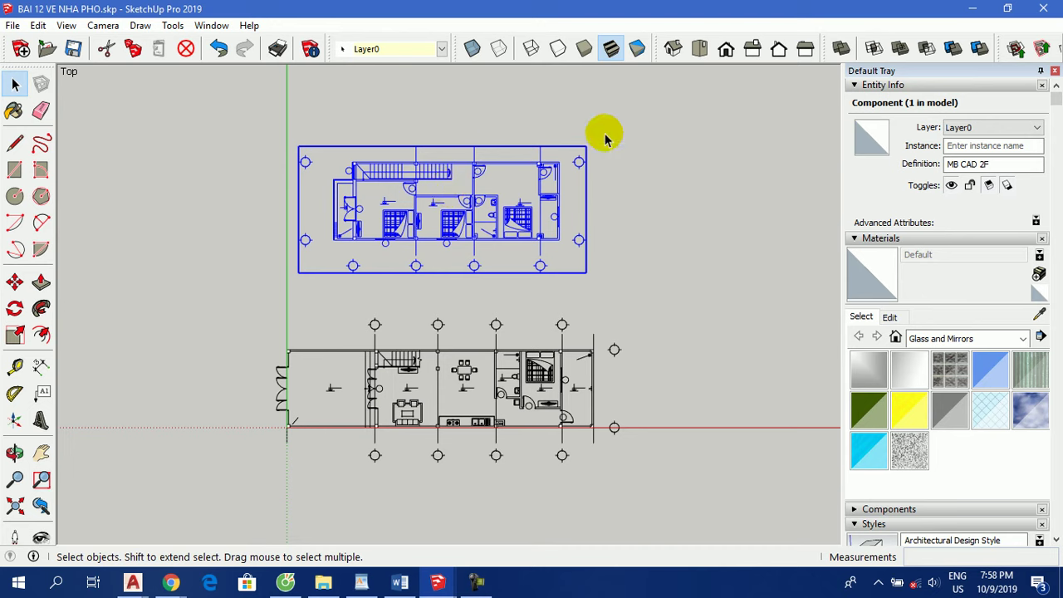
click(660, 124)
click(448, 171)
right_click(435, 174)
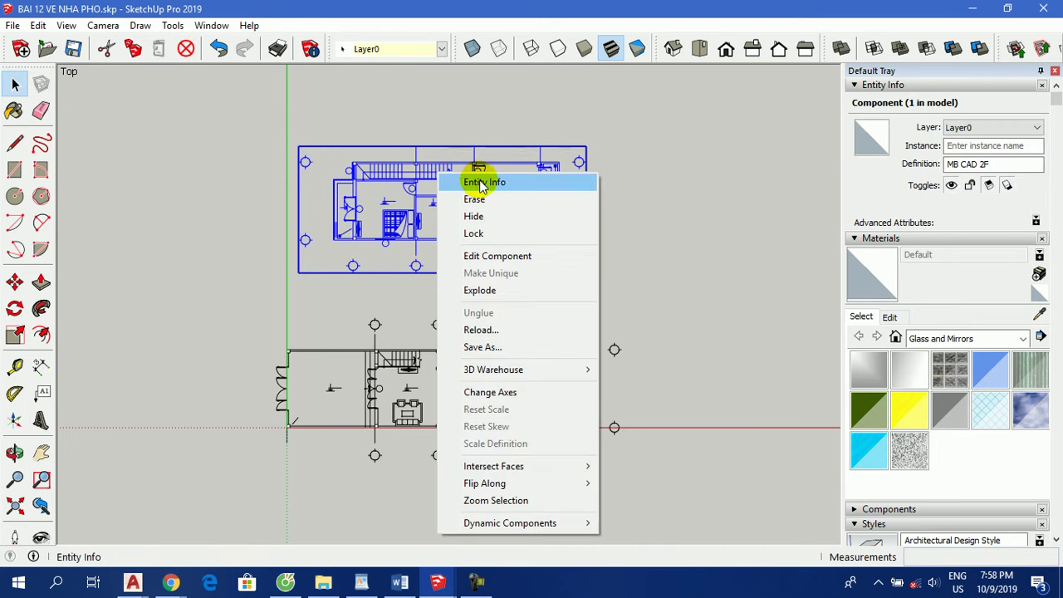
click(488, 182)
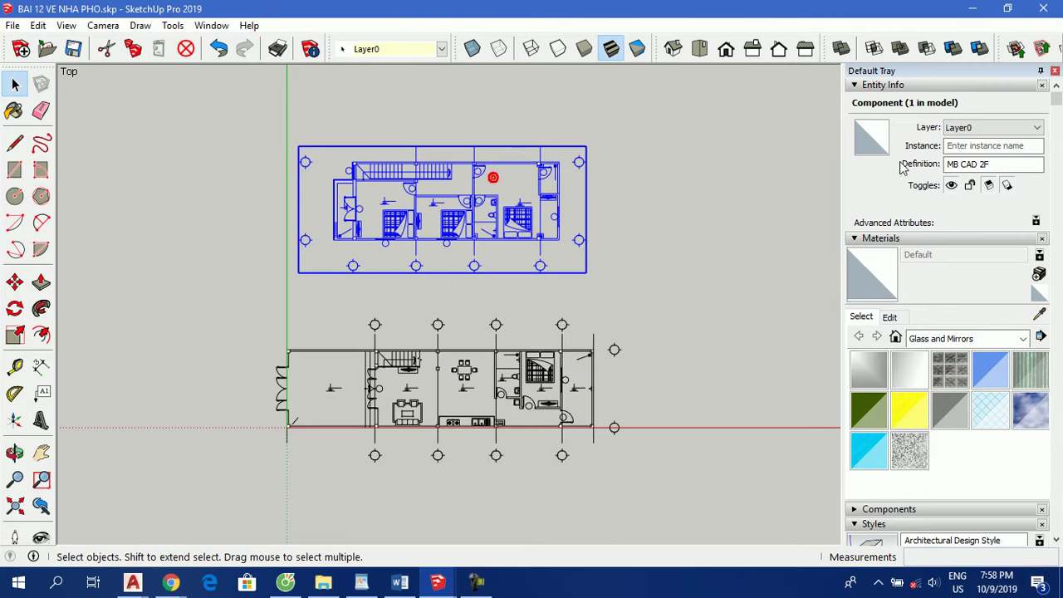
click(989, 127)
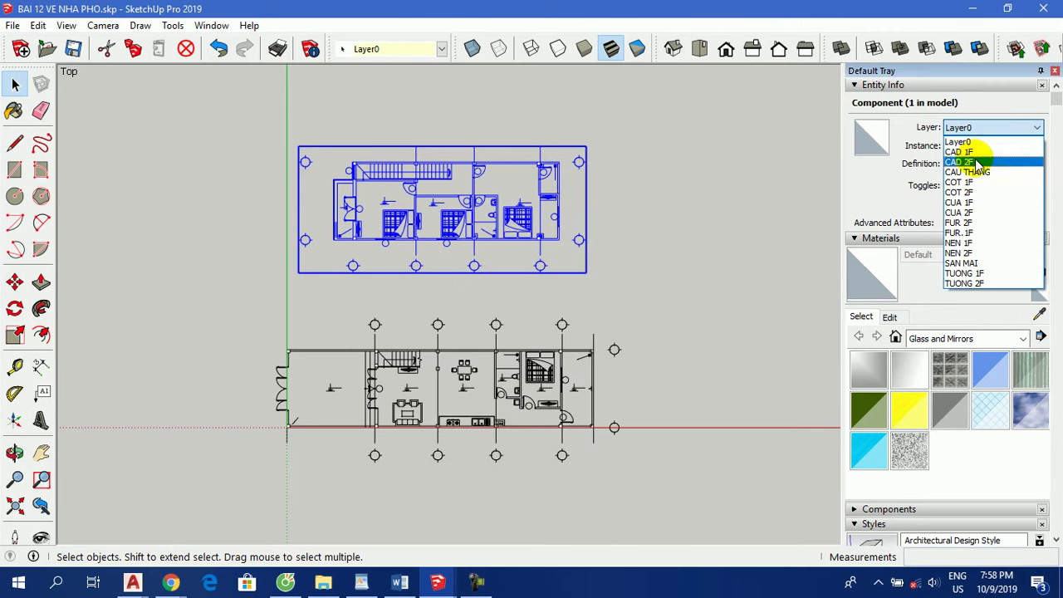
click(971, 162)
click(633, 237)
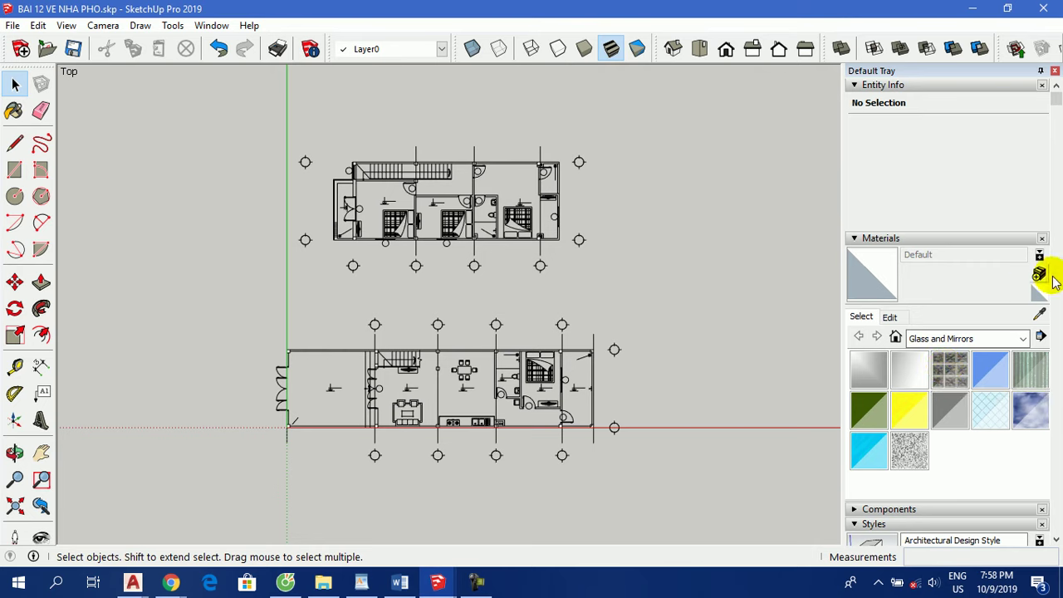
Scroll the tray to Layers and toggle CAD 1F off and on to check the lower plan.
scroll(1058, 101, down, 10)
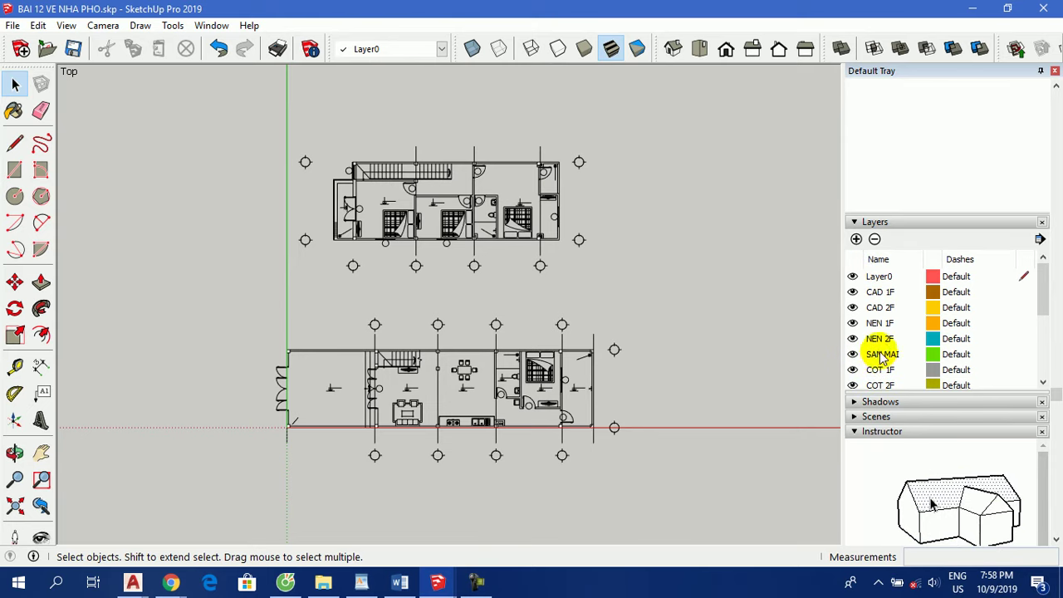
drag(1044, 303, 1044, 356)
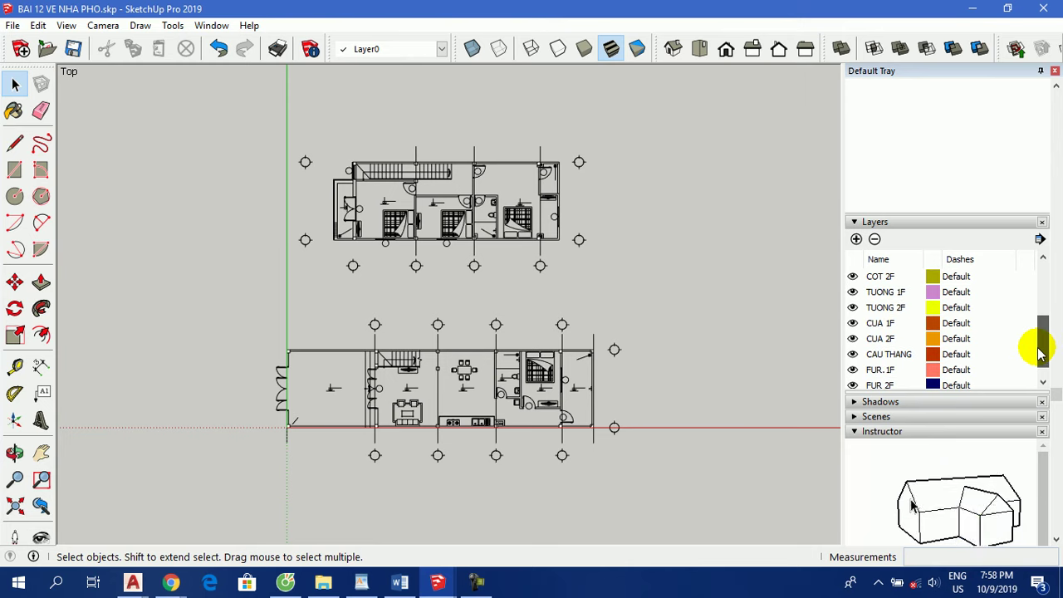
drag(1042, 353, 1037, 313)
scroll(870, 332, up, 5)
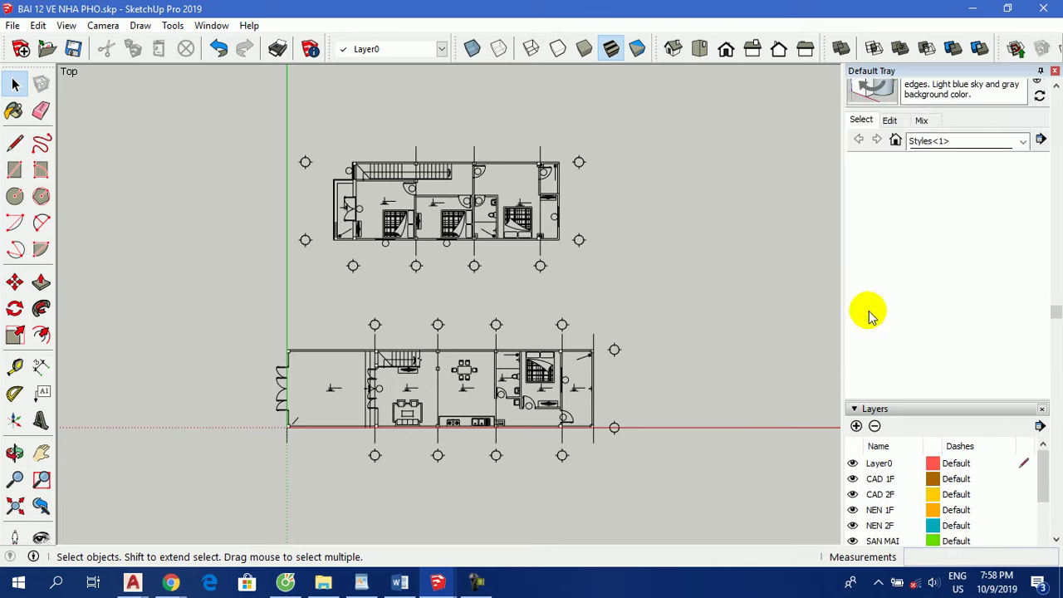
click(851, 479)
click(852, 479)
click(852, 479)
click(852, 479)
Toggle CAD 2F off and on to check the upper plan, then close the tray.
click(852, 494)
click(852, 494)
click(852, 494)
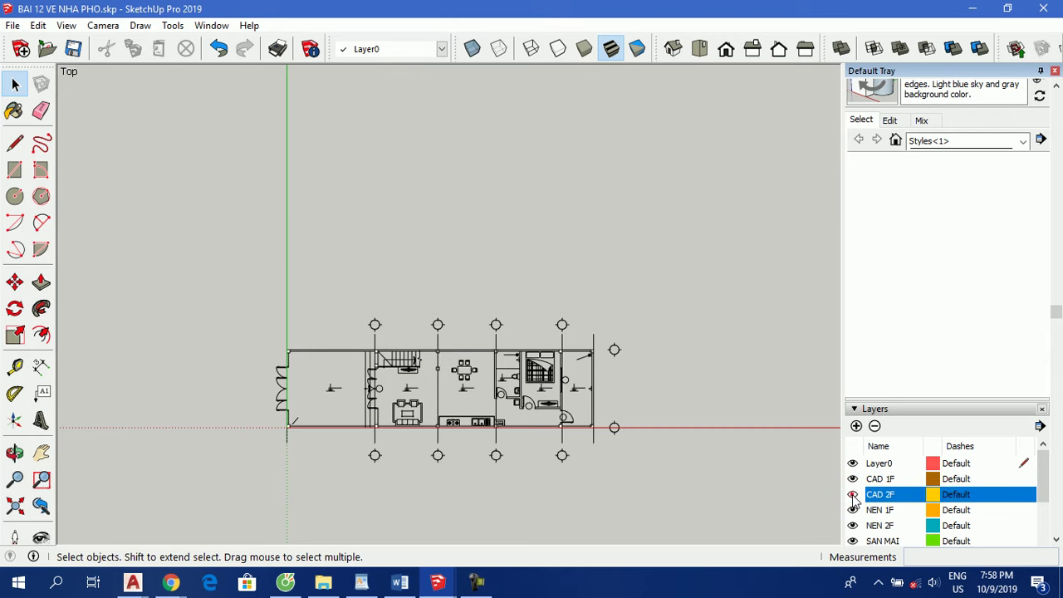
click(852, 494)
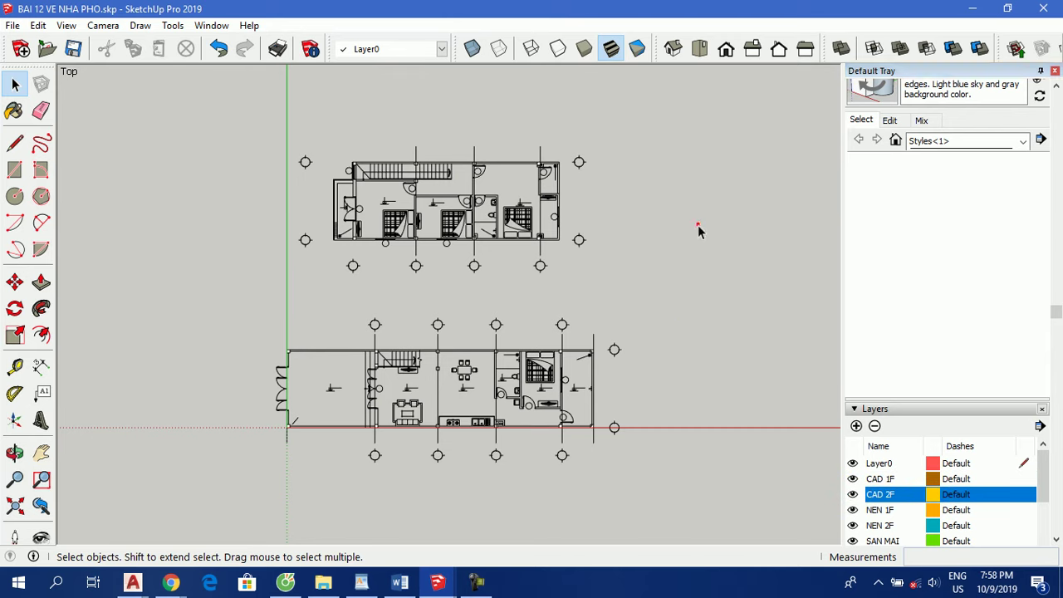
click(1054, 70)
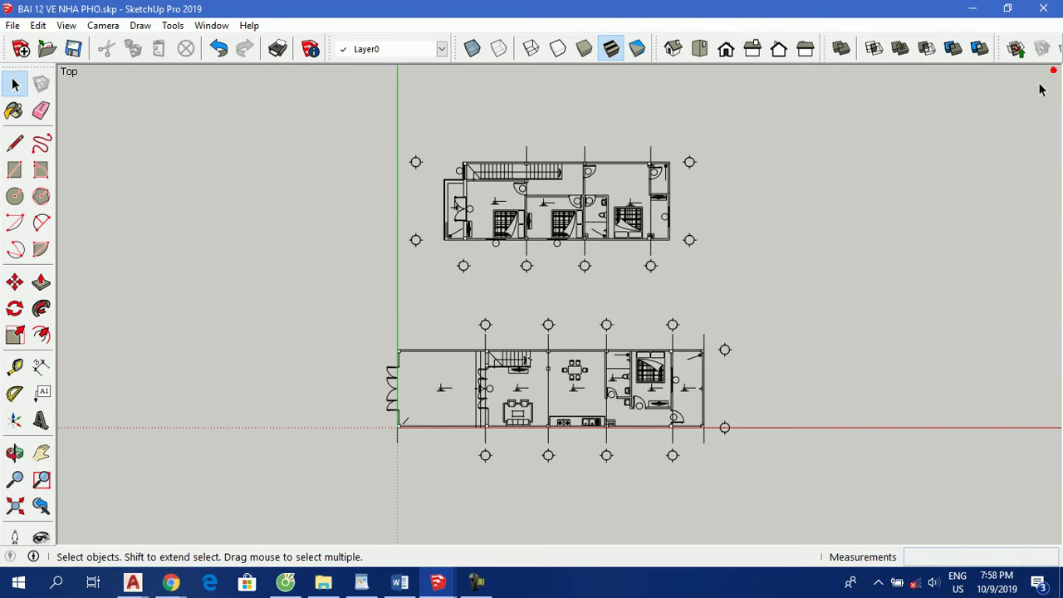
click(210, 25)
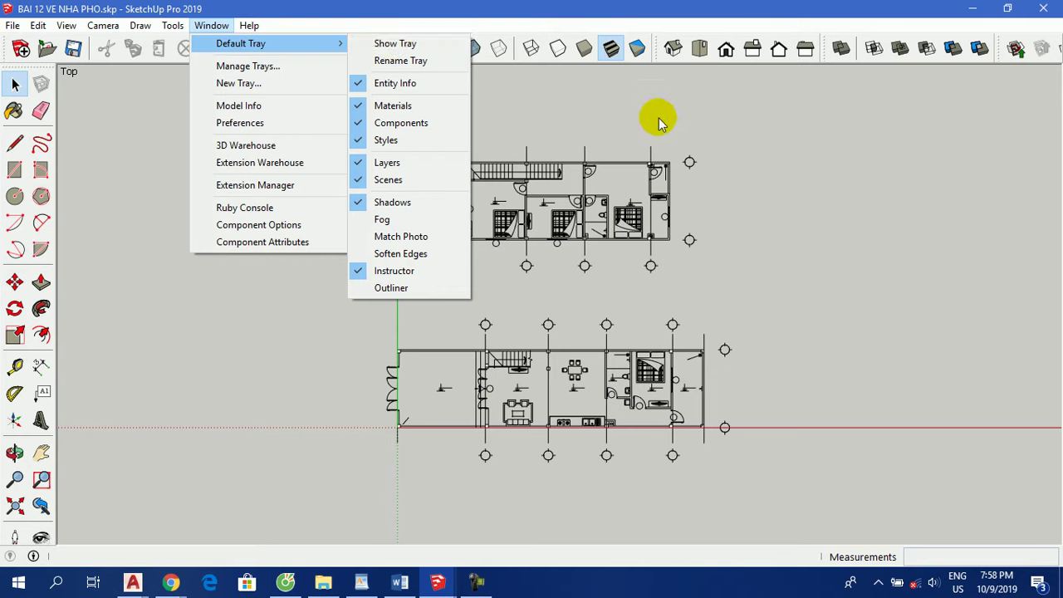
Zoom in on the lower ground-floor plan and make NEN 1F the current layer.
click(826, 218)
scroll(598, 398, up, 4)
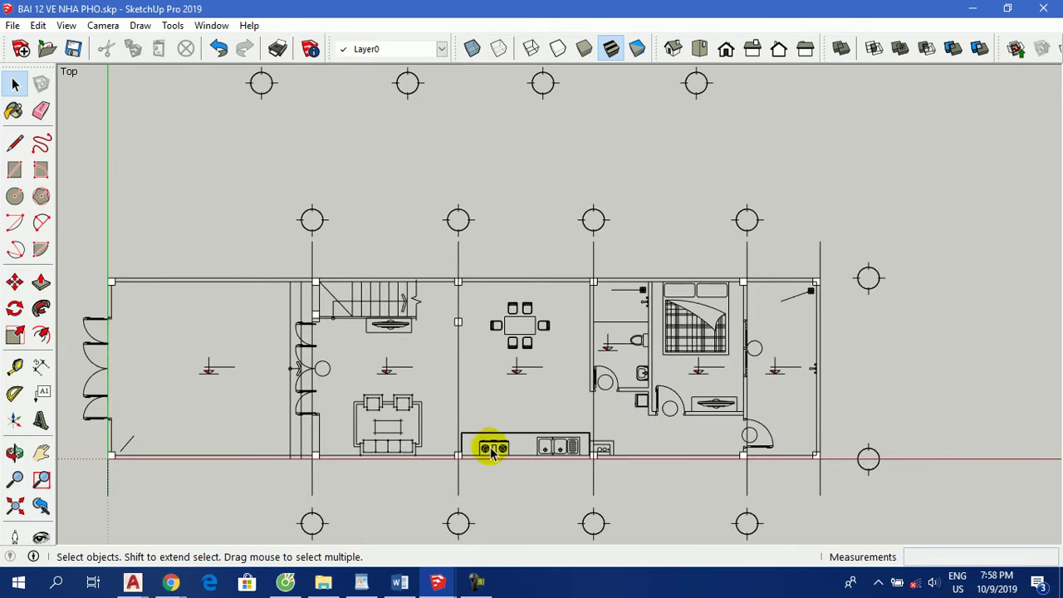
scroll(432, 398, up, 1)
scroll(440, 208, down, 1)
scroll(439, 405, up, 1)
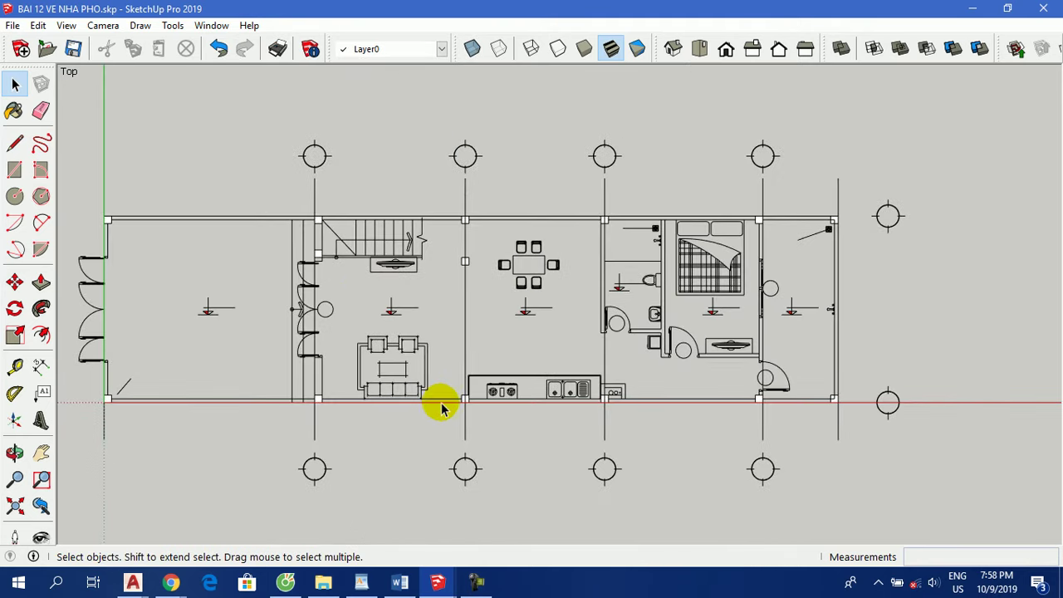
scroll(515, 374, down, 1)
click(398, 49)
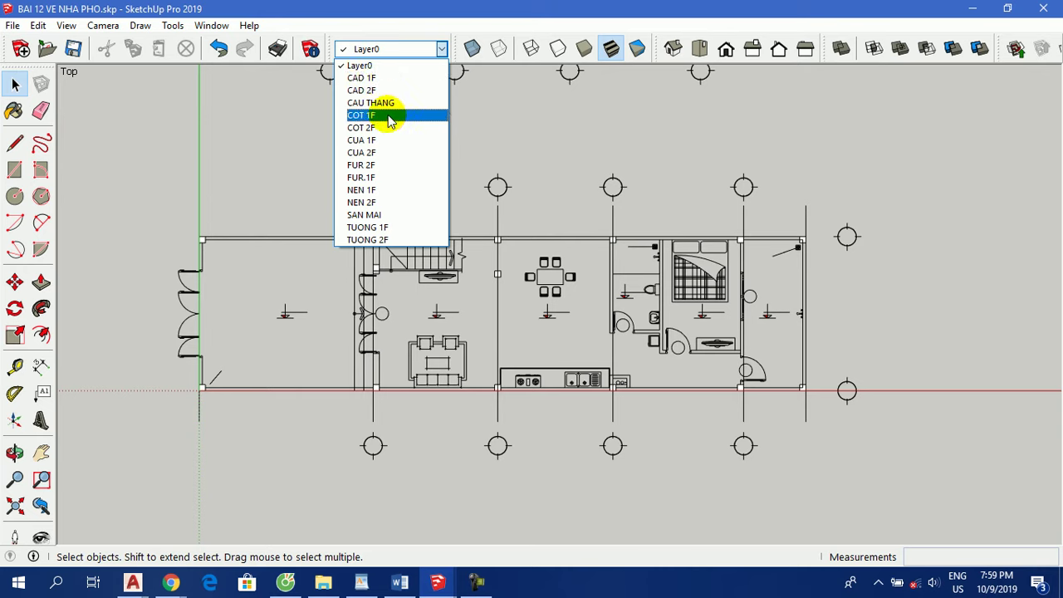
click(384, 189)
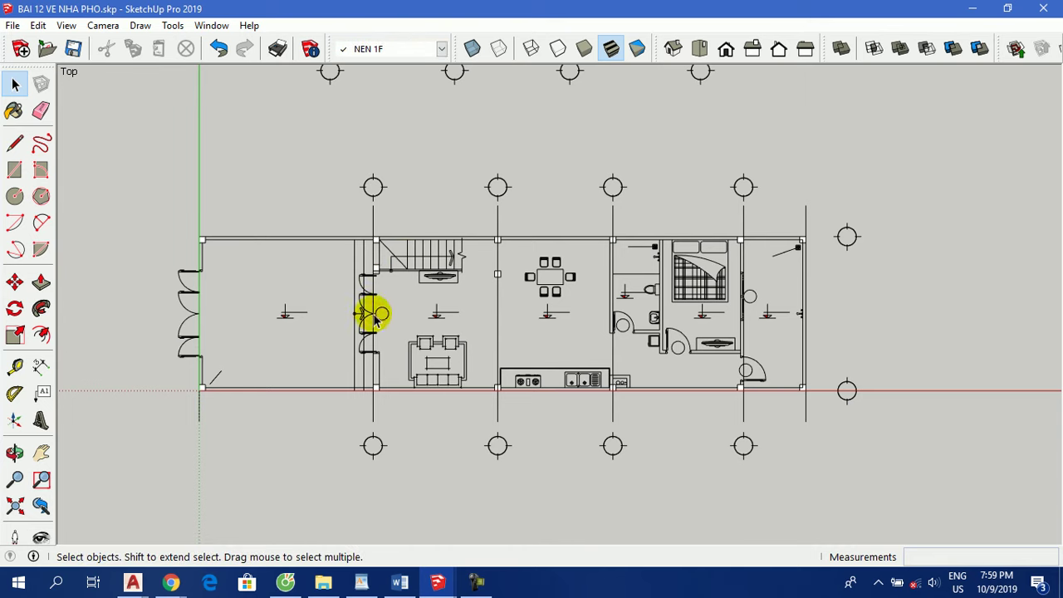
Draw the slab rectangle from the stair-wall corner to the opposite rear-wall corner.
key(r)
scroll(197, 233, up, 2)
scroll(517, 237, up, 2)
scroll(500, 232, up, 2)
scroll(478, 231, up, 2)
scroll(478, 226, down, 1)
scroll(366, 215, down, 1)
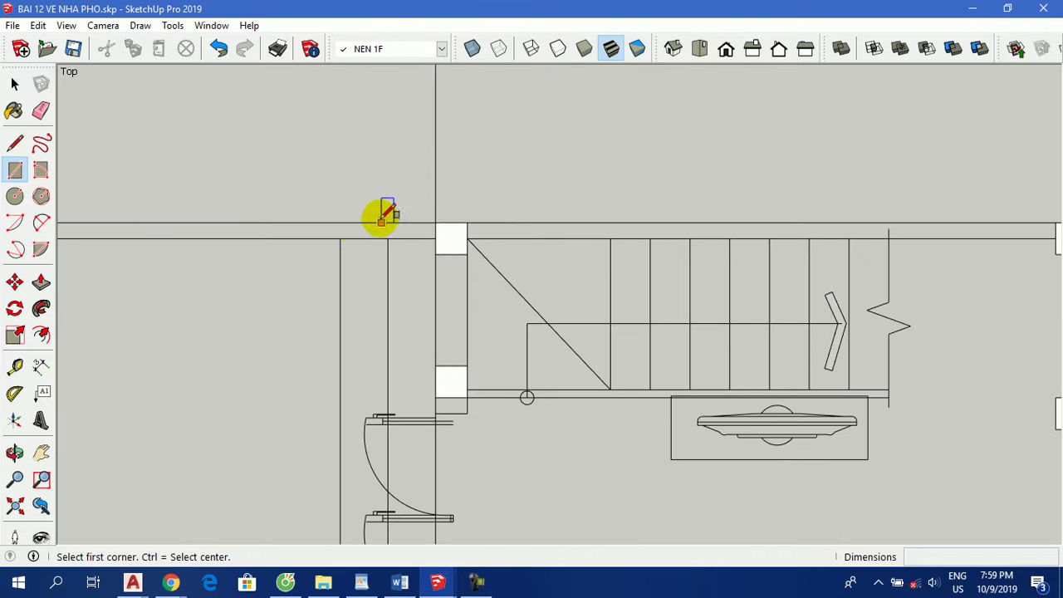
scroll(343, 208, down, 1)
scroll(344, 184, down, 1)
scroll(344, 183, down, 1)
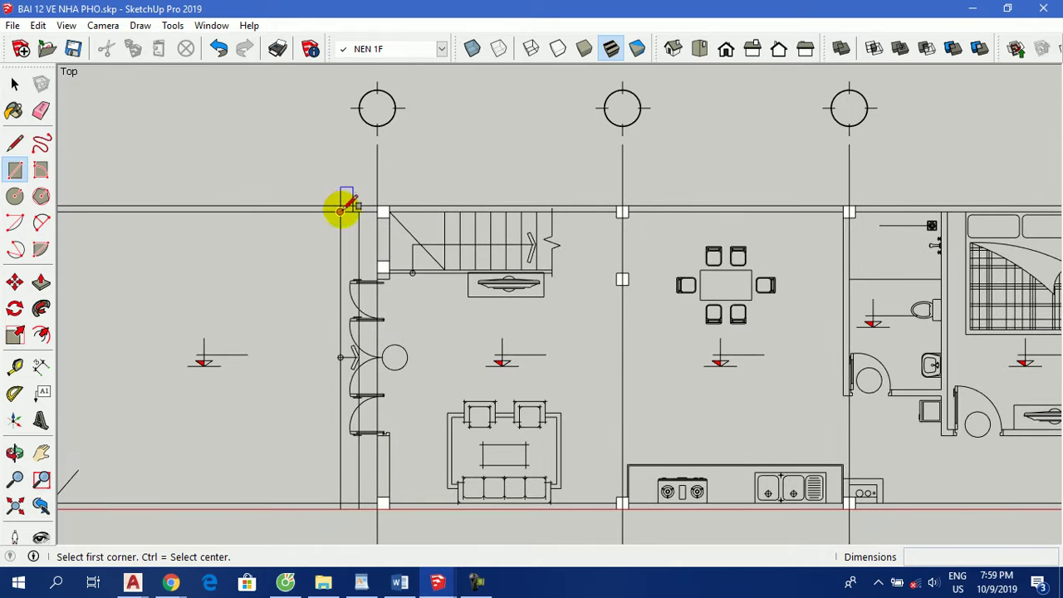
scroll(341, 209, down, 1)
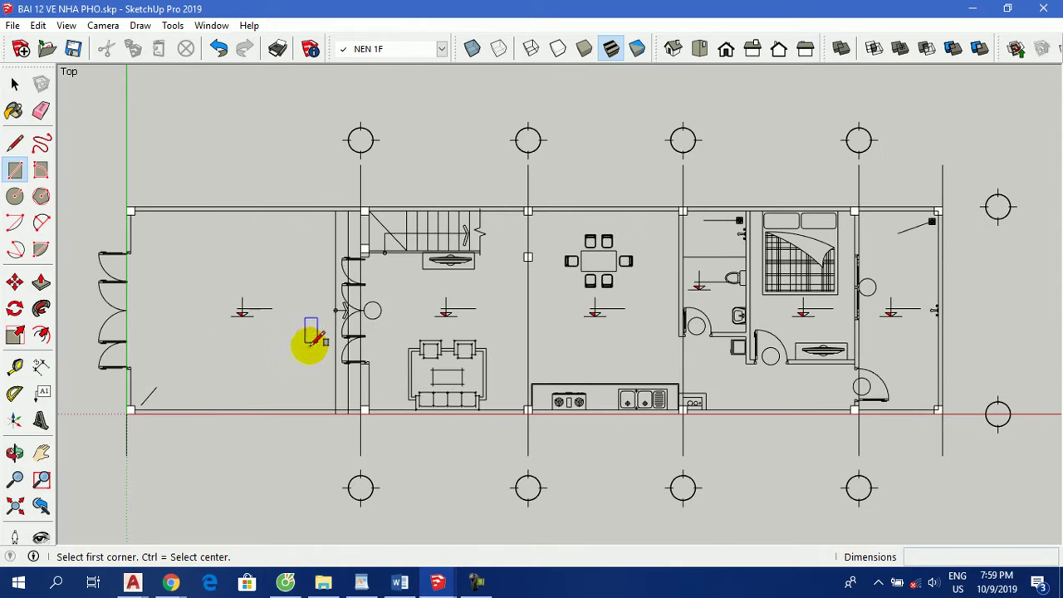
scroll(348, 407, up, 1)
scroll(332, 417, up, 2)
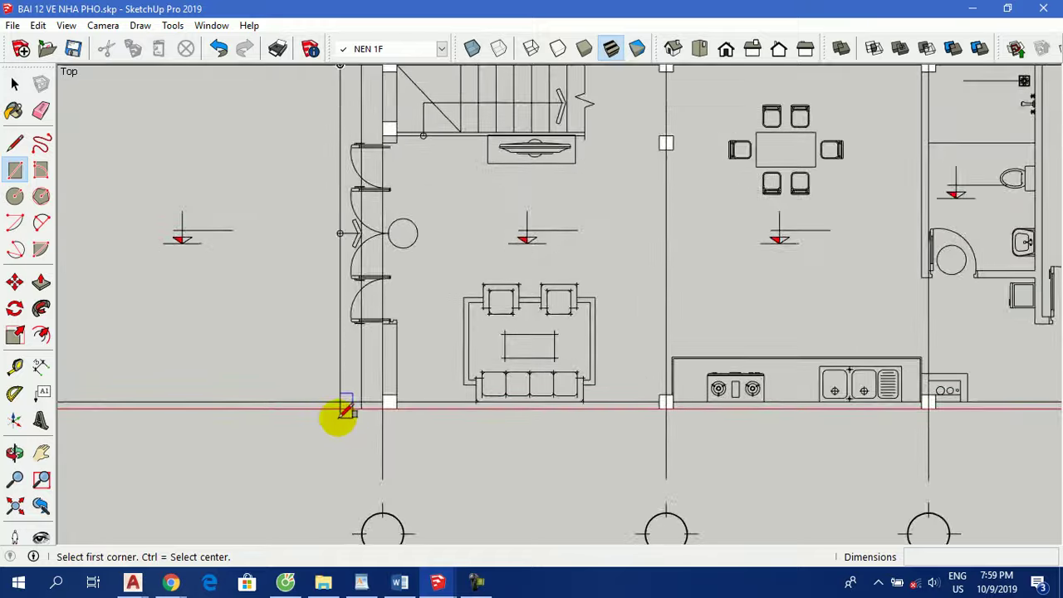
scroll(343, 410, up, 3)
click(341, 402)
scroll(214, 427, down, 2)
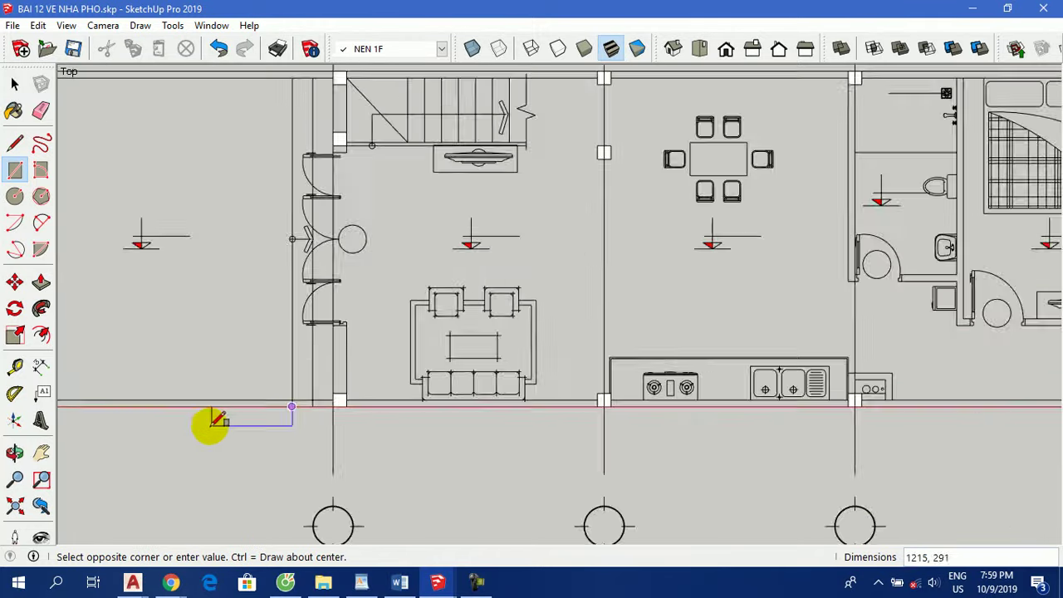
scroll(268, 415, down, 2)
scroll(826, 228, up, 2)
scroll(814, 237, up, 2)
scroll(823, 225, up, 2)
scroll(822, 223, up, 1)
scroll(820, 207, up, 2)
click(823, 190)
scroll(822, 190, down, 1)
scroll(797, 216, down, 2)
scroll(772, 245, down, 2)
Start a rectangle at the front entrance wall corner, then cancel it.
key(space)
scroll(451, 280, down, 1)
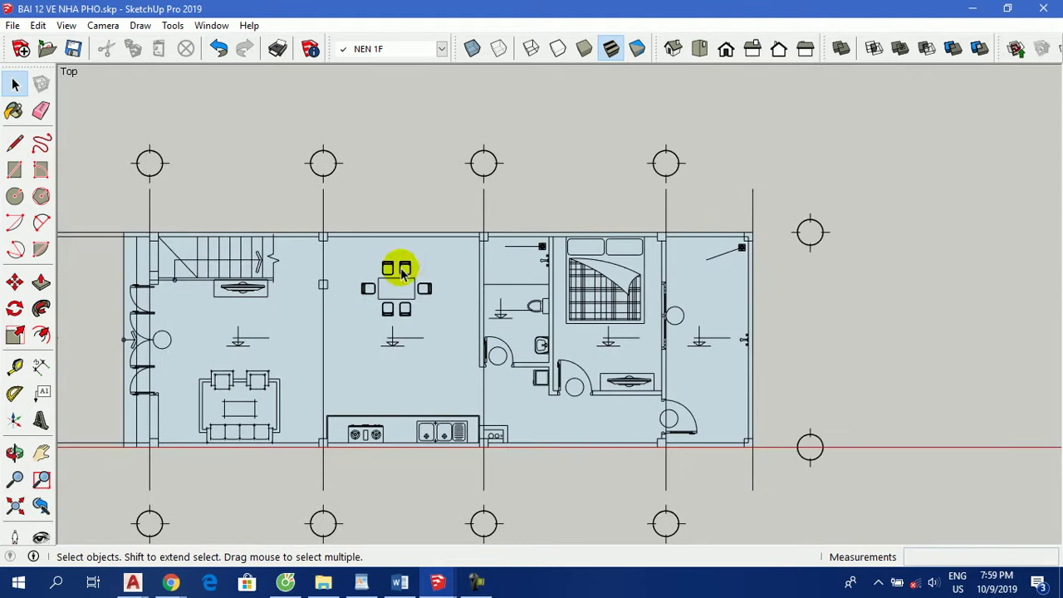
scroll(502, 179, down, 1)
scroll(487, 208, down, 1)
scroll(219, 233, up, 2)
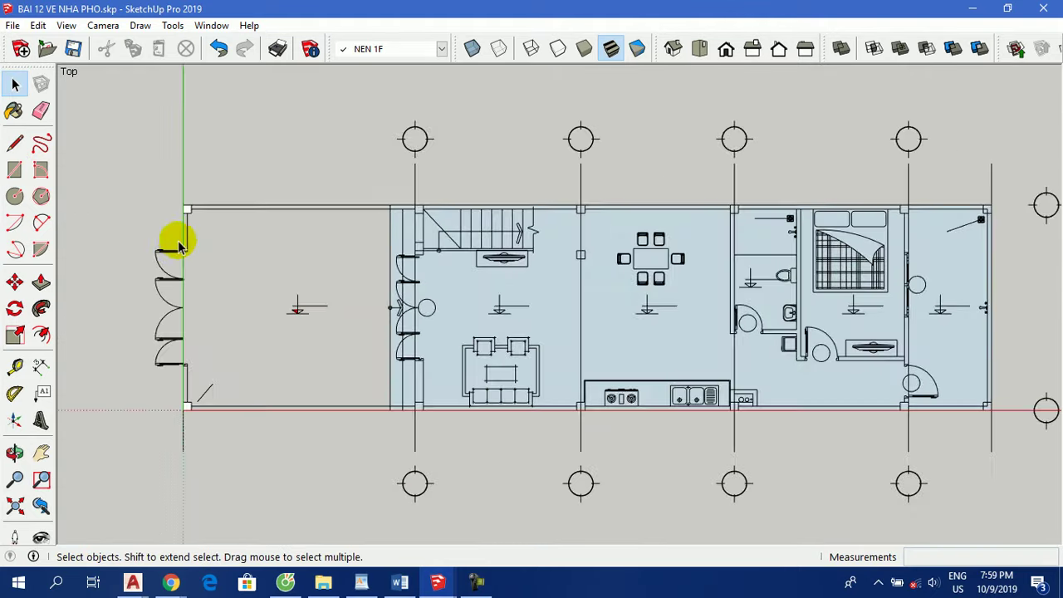
scroll(174, 249, up, 2)
key(r)
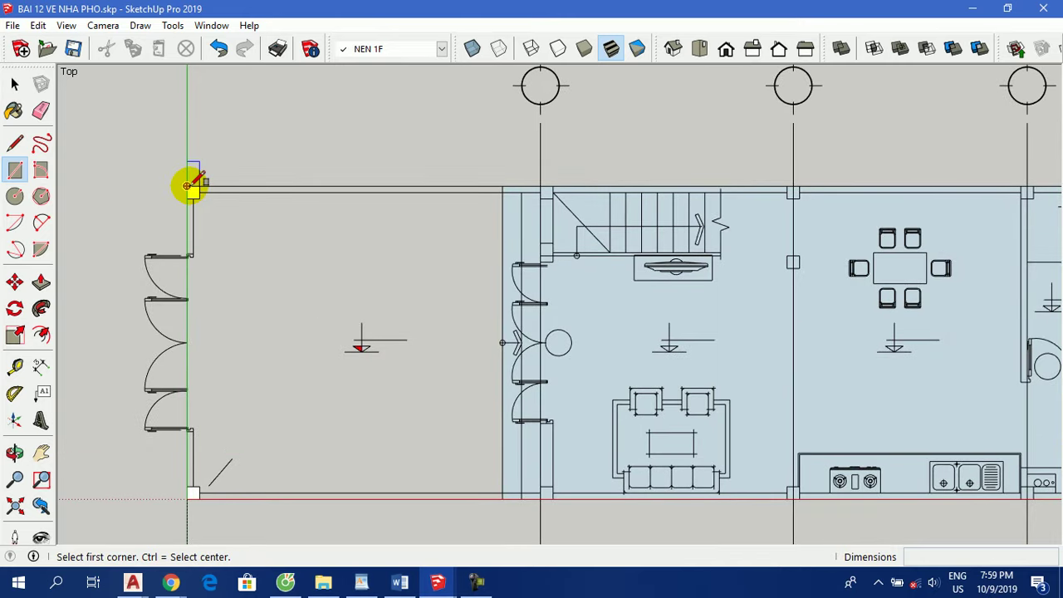
click(191, 187)
scroll(218, 162, down, 2)
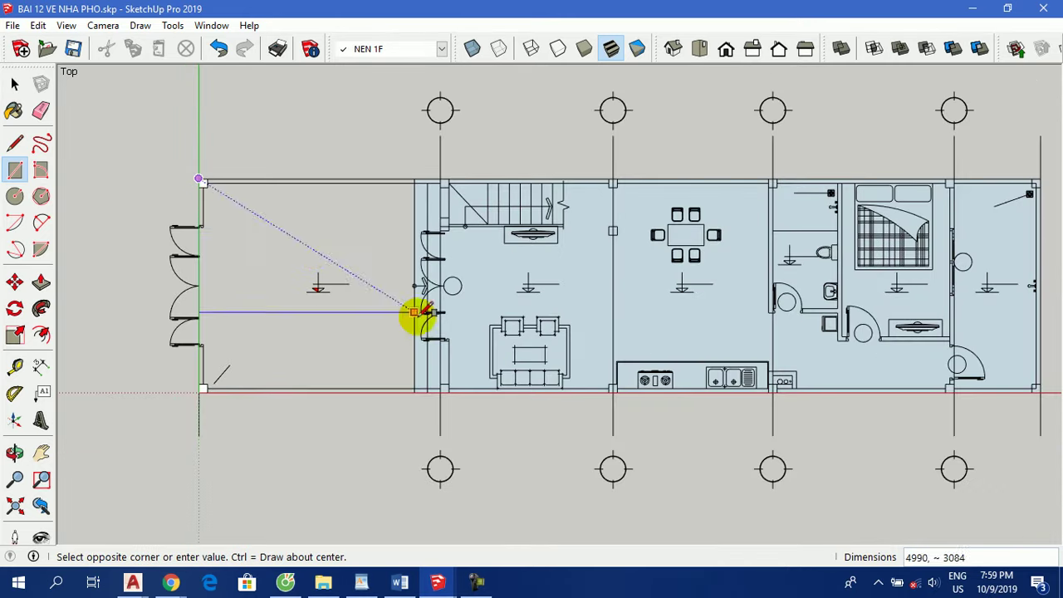
key(Escape)
scroll(178, 280, down, 1)
key(space)
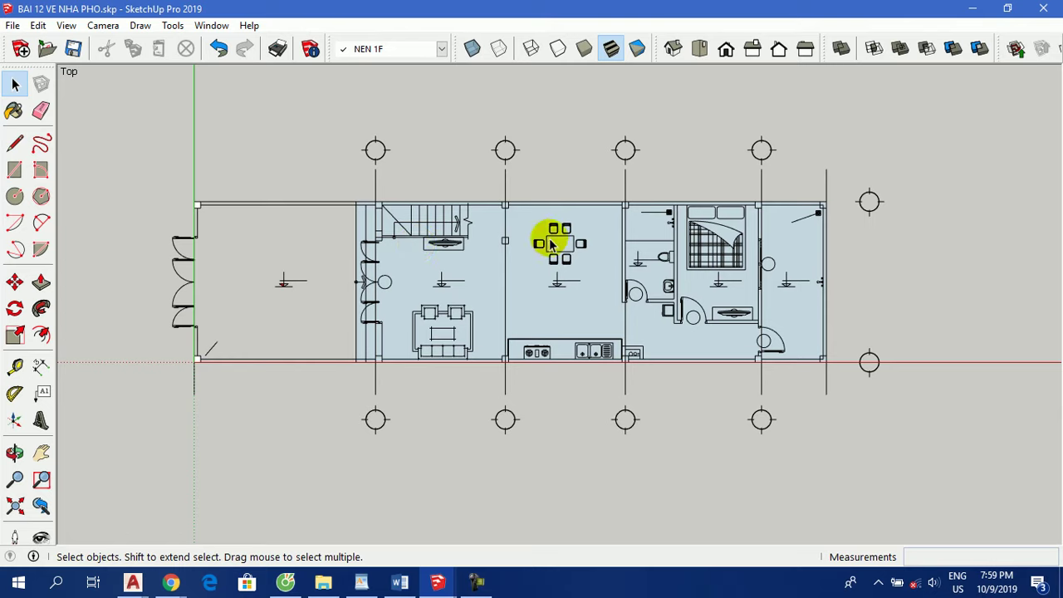
scroll(550, 245, up, 1)
Turn the new floor slab face into a group.
click(507, 302)
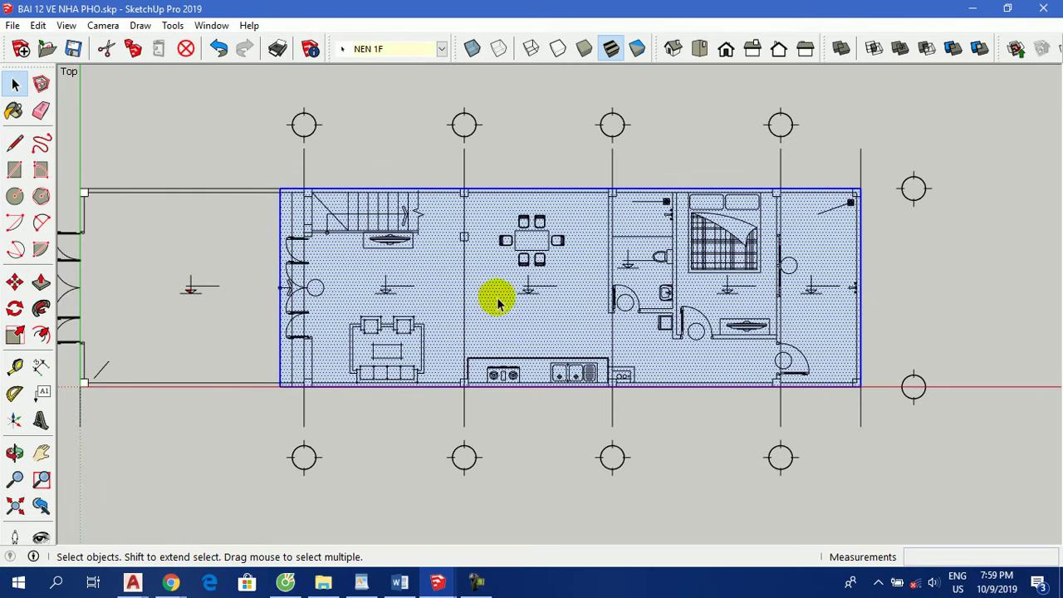
right_click(498, 302)
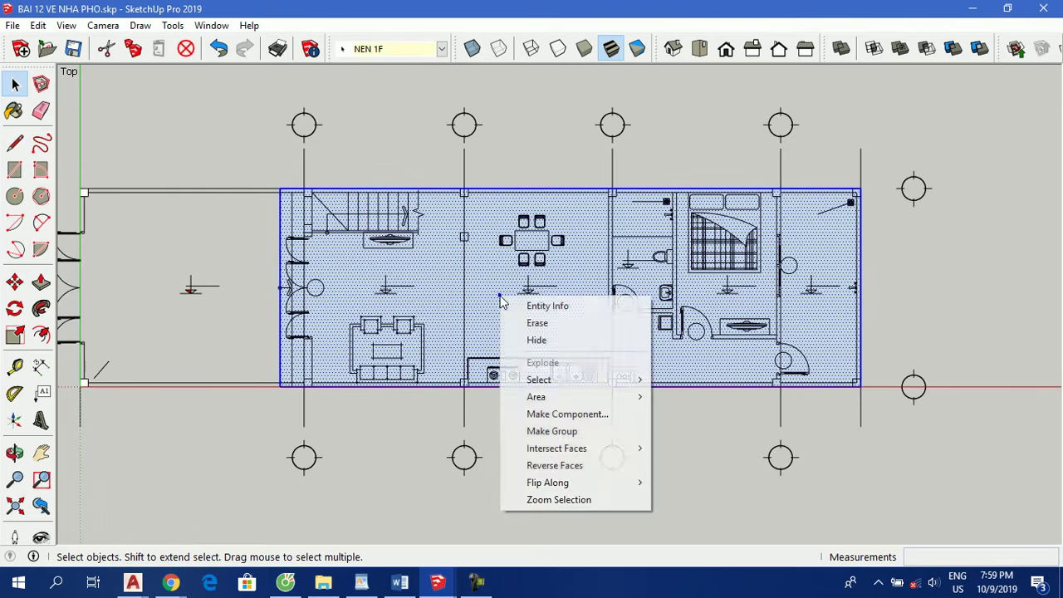
click(555, 431)
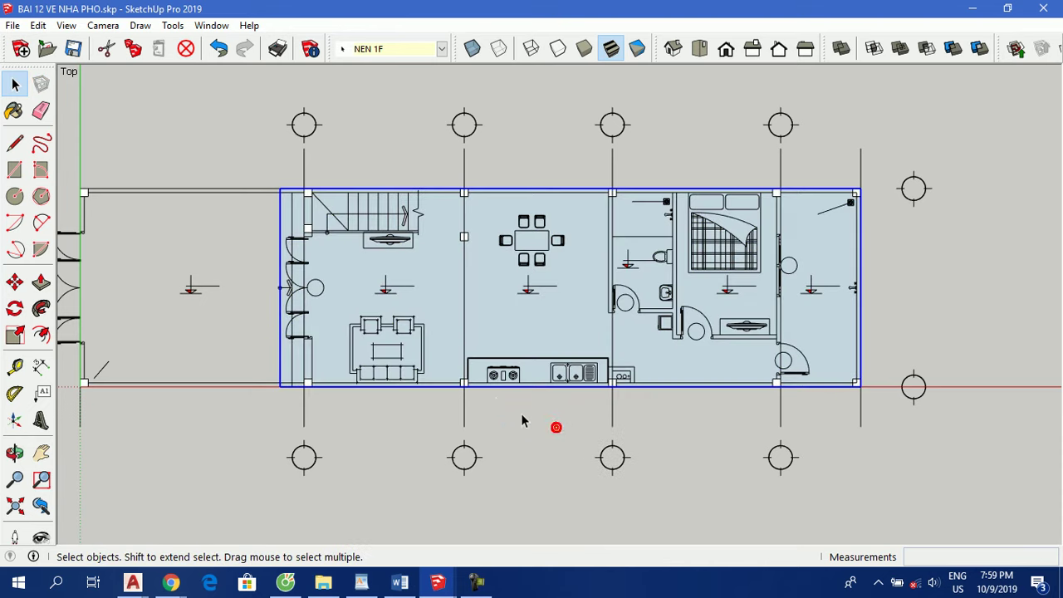
Briefly open the slab group, then exit group editing so the full model shows unfaded.
double_click(501, 312)
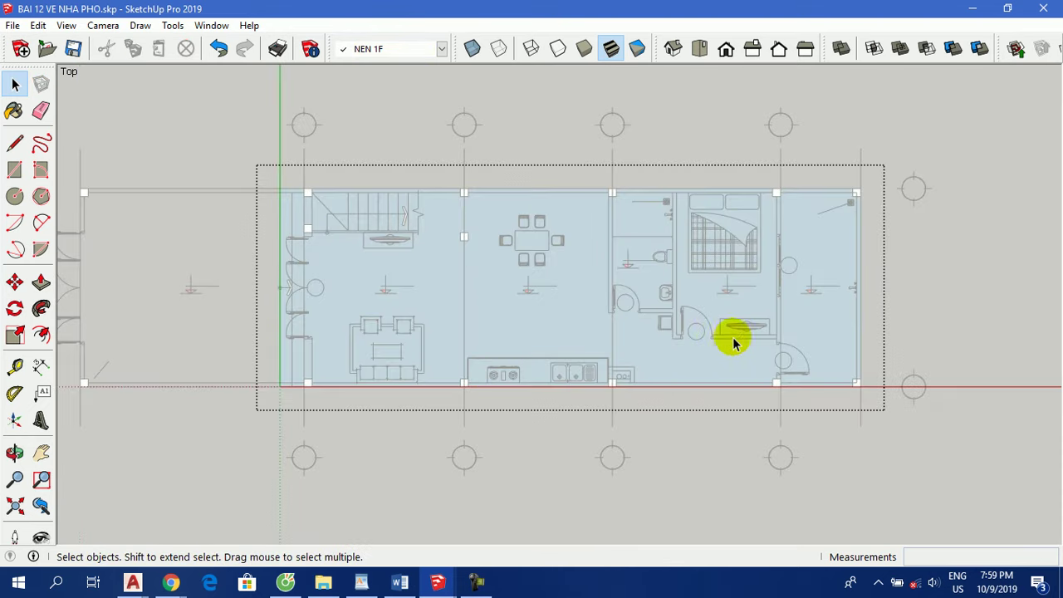
key(l)
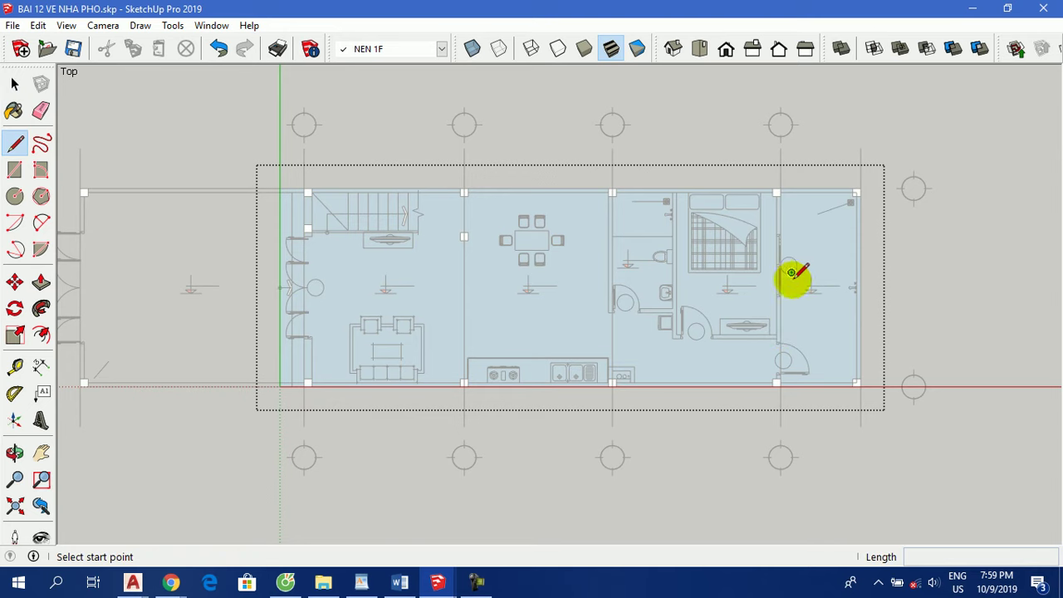
key(space)
click(933, 249)
scroll(816, 282, up, 1)
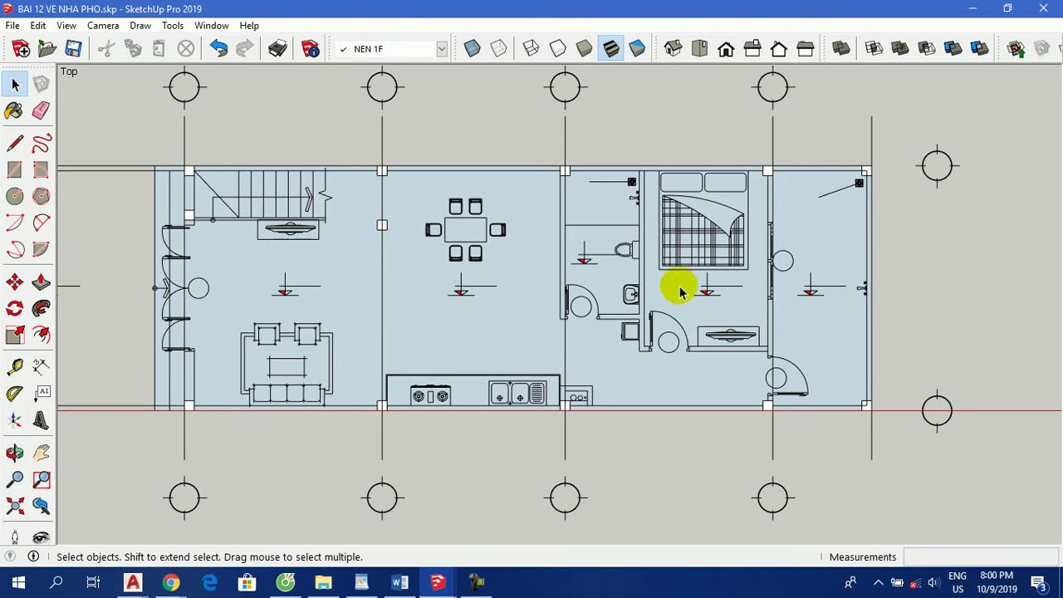
click(132, 584)
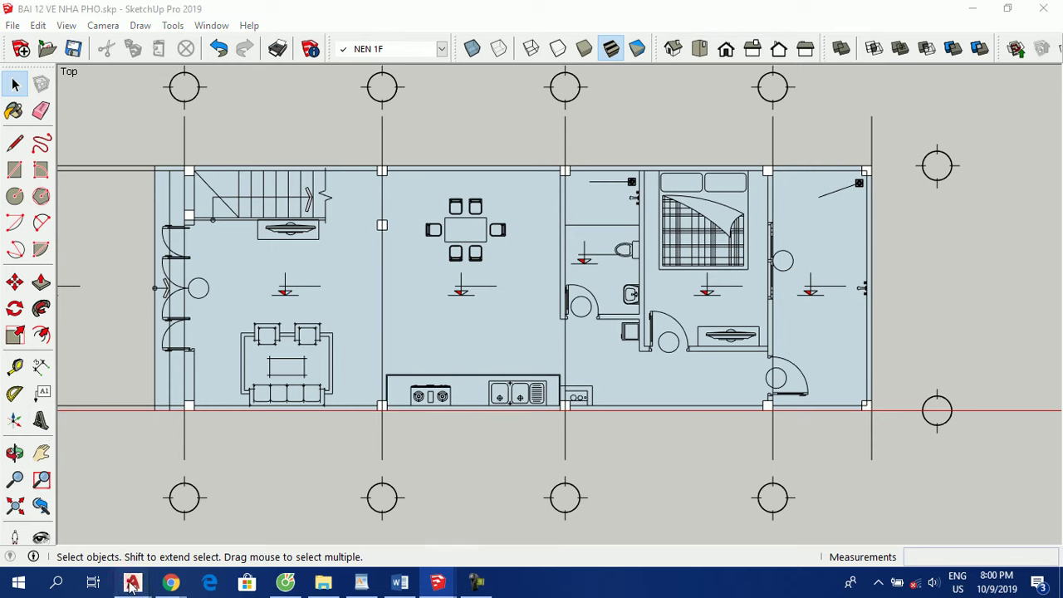
mouse_move(132, 583)
click(301, 513)
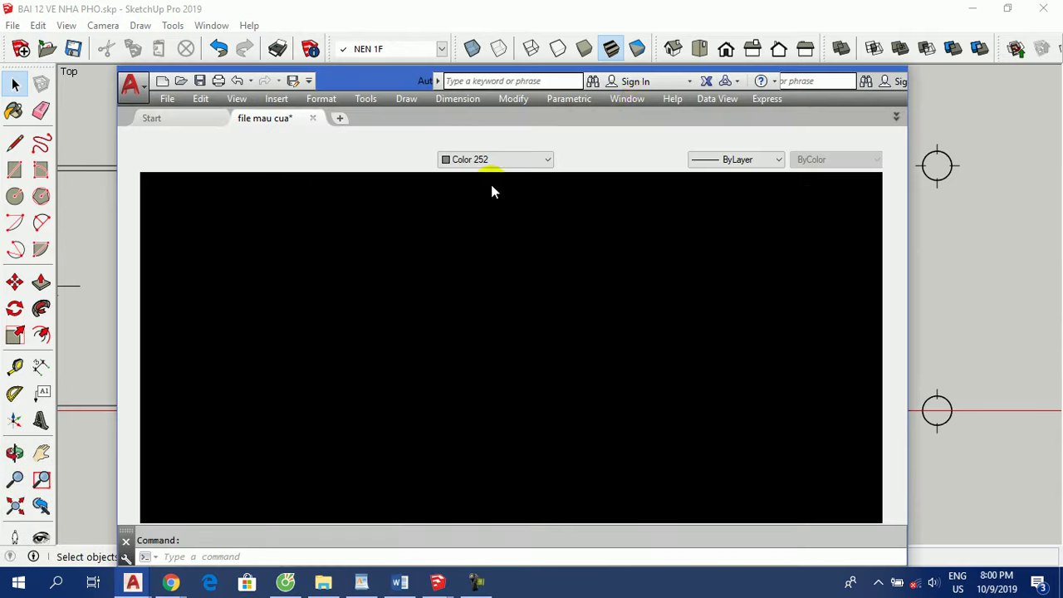
click(855, 79)
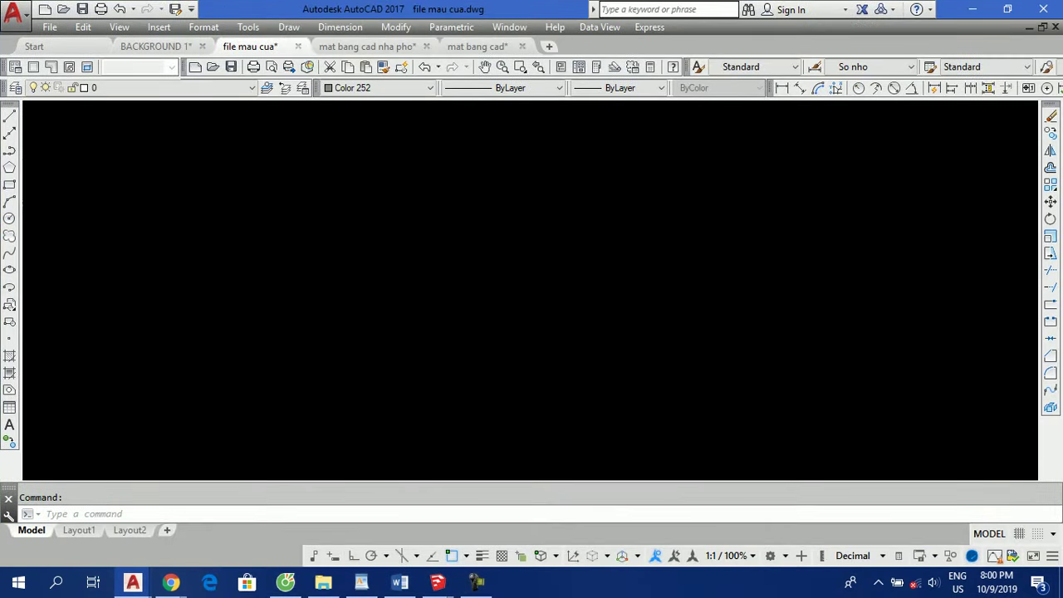
click(492, 46)
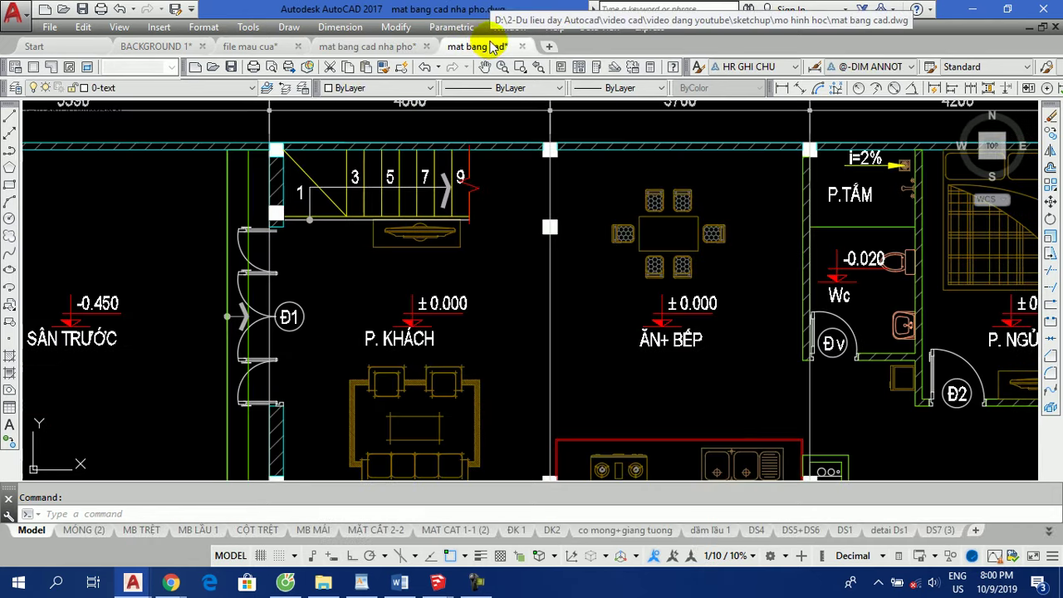
scroll(511, 274, up, 5)
scroll(511, 274, up, 3)
scroll(511, 274, down, 2)
scroll(570, 225, up, 2)
scroll(572, 225, down, 3)
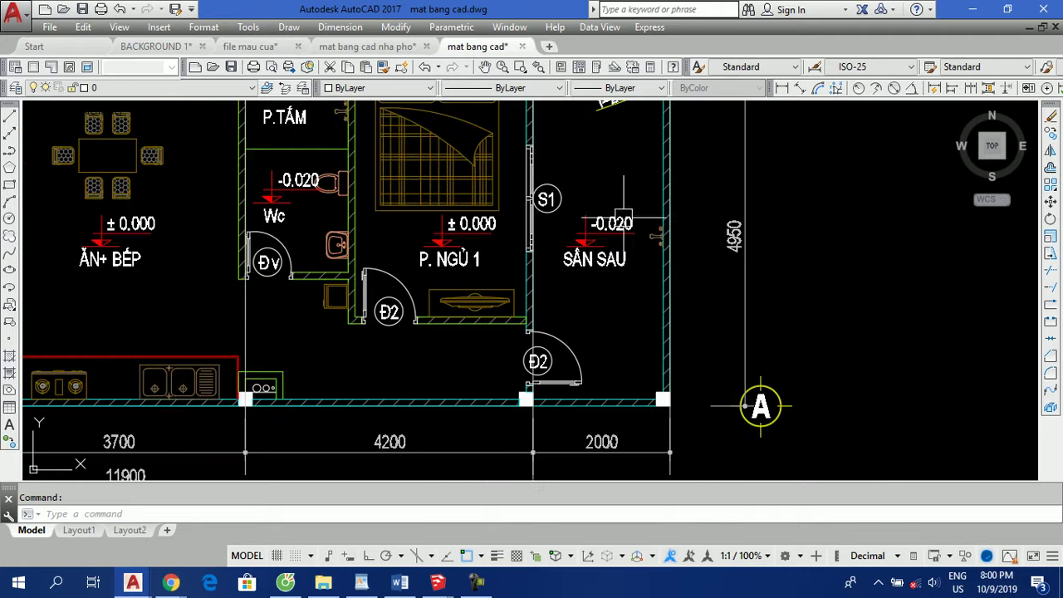
scroll(621, 239, up, 3)
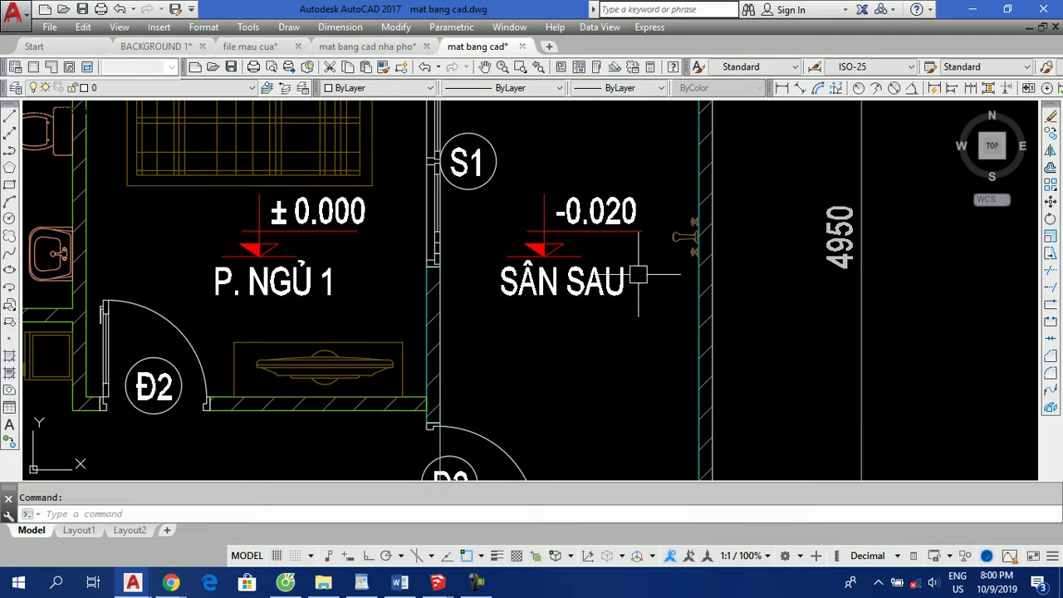
click(973, 9)
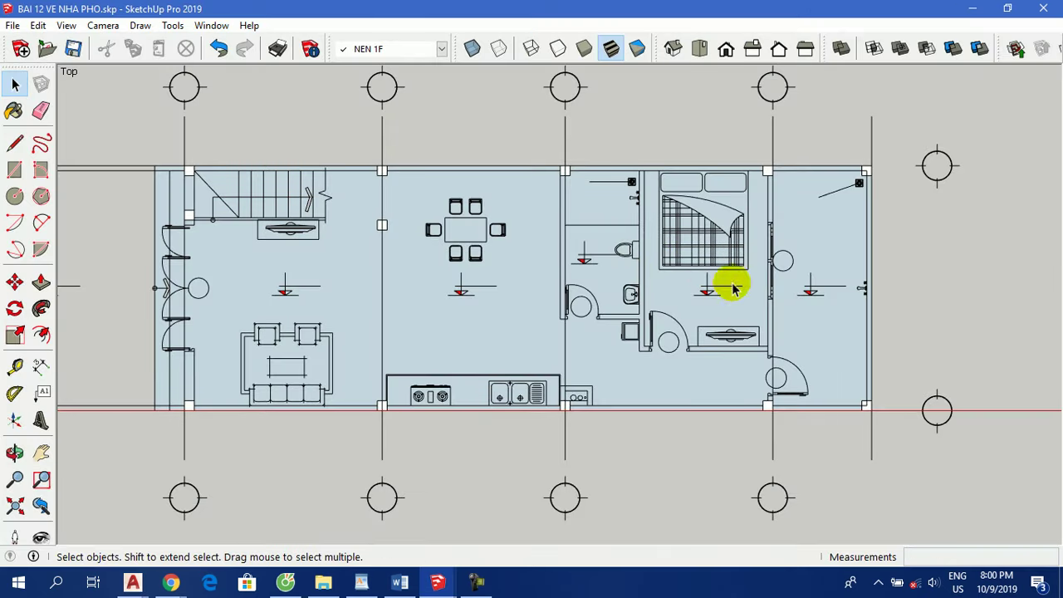
Try a line from the top grid-line endpoint, cancel it, and check the vertical line past the rear.
key(l)
click(772, 166)
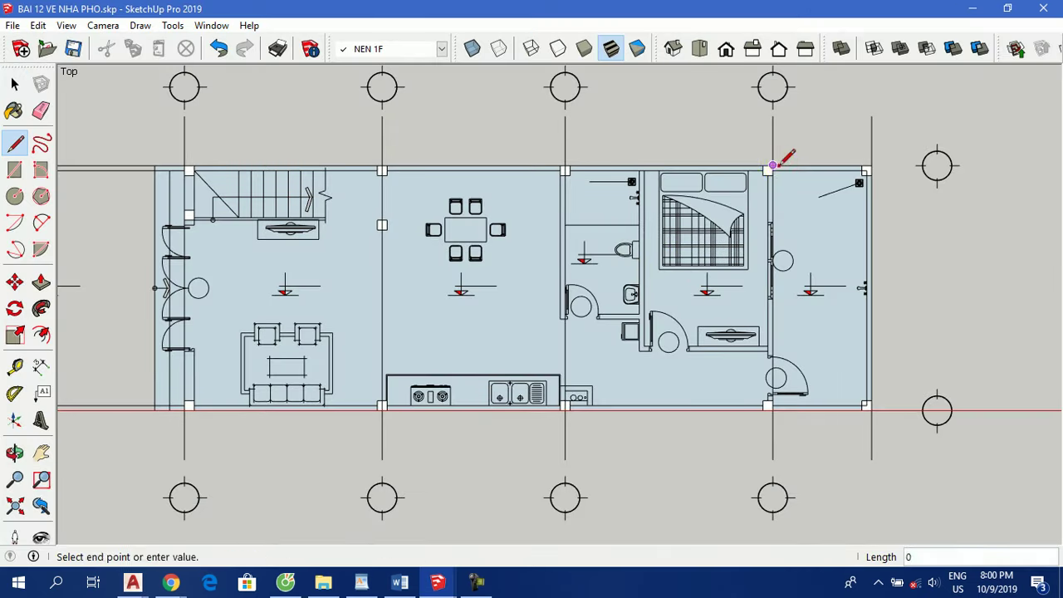
scroll(771, 408, up, 1)
scroll(770, 407, up, 1)
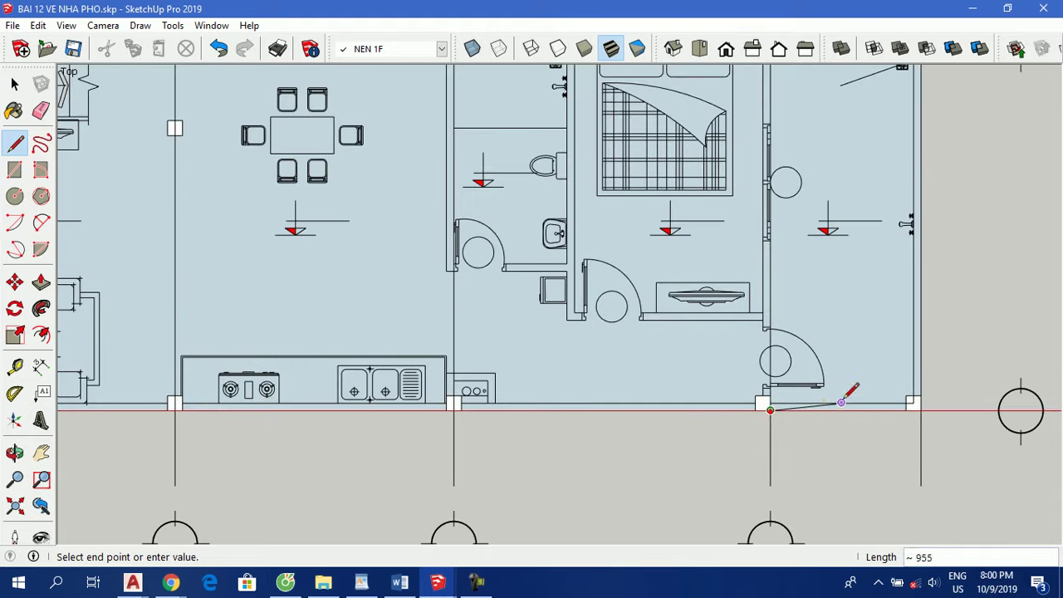
key(space)
scroll(805, 365, down, 2)
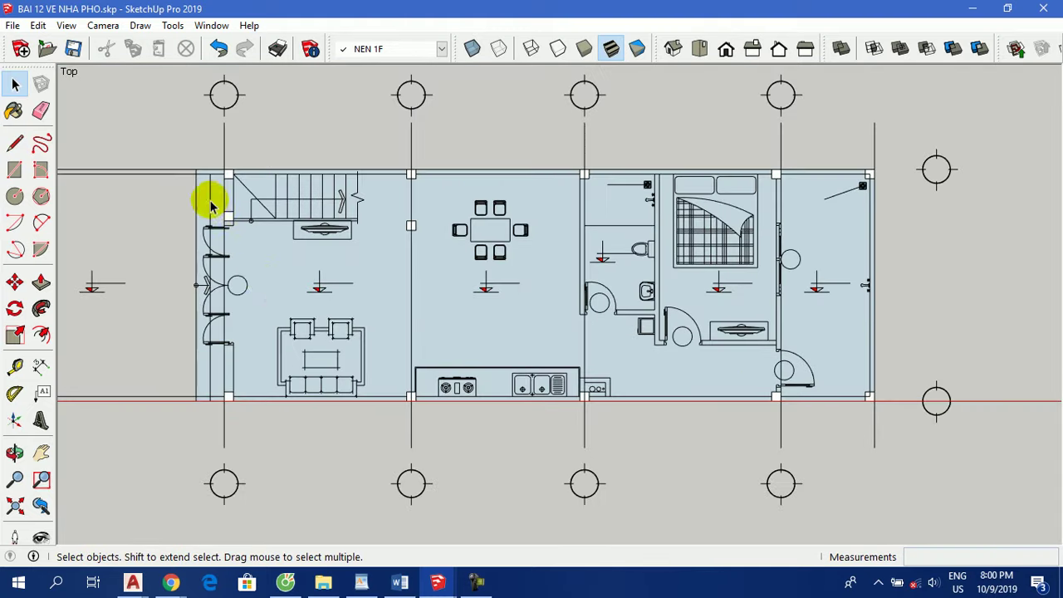
scroll(224, 214, up, 2)
scroll(266, 212, up, 1)
scroll(249, 216, up, 2)
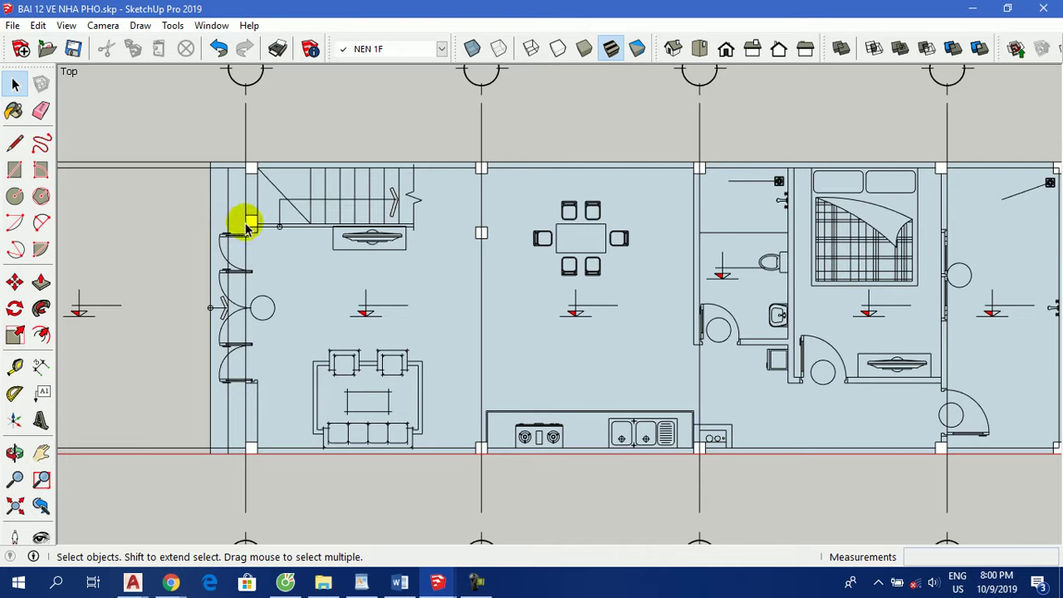
scroll(382, 249, down, 2)
scroll(499, 240, up, 1)
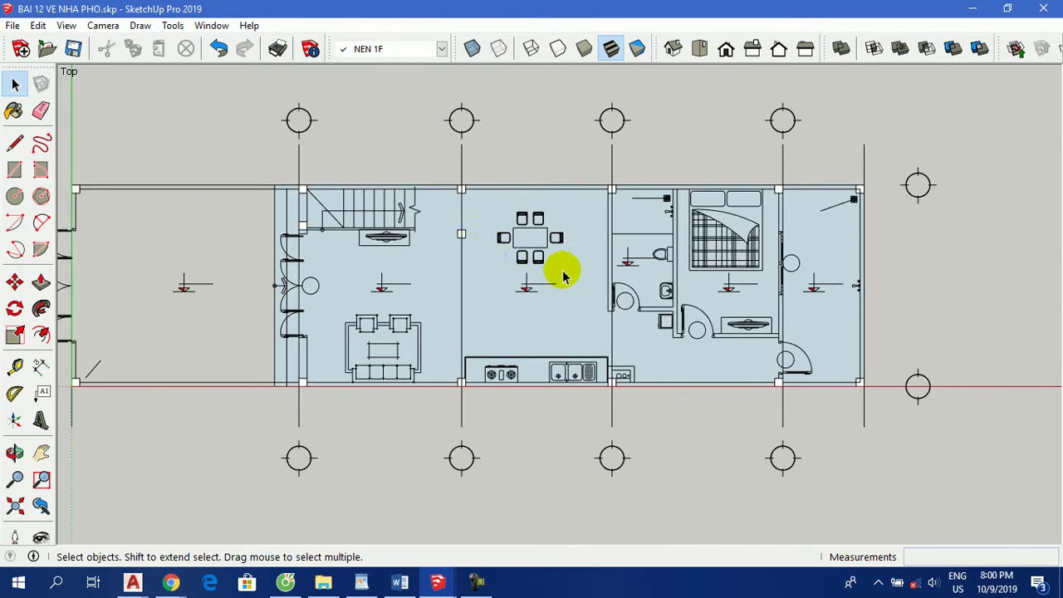
scroll(557, 269, down, 1)
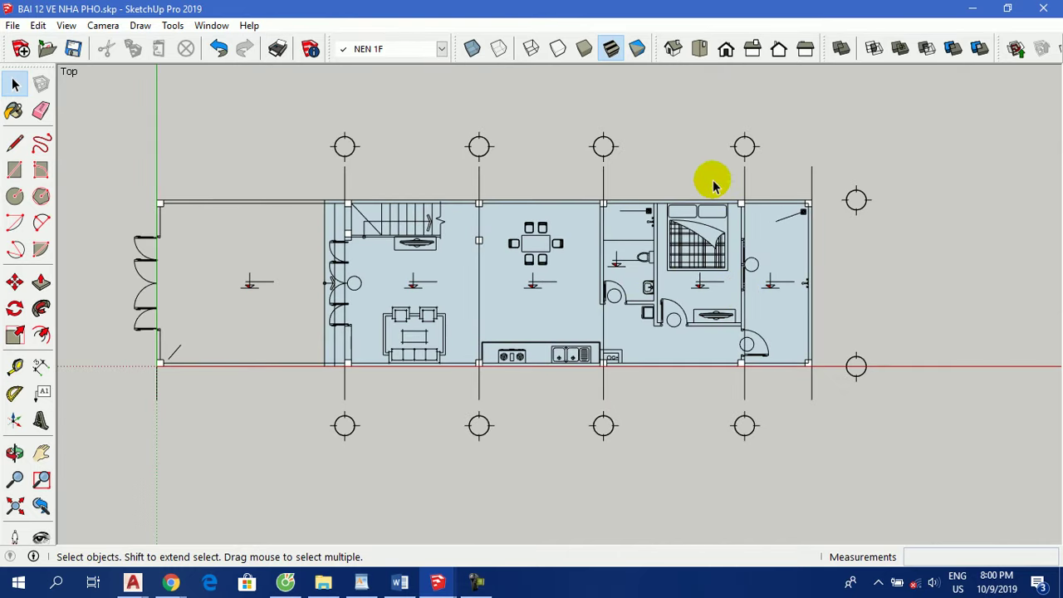
drag(712, 178, 774, 390)
click(709, 338)
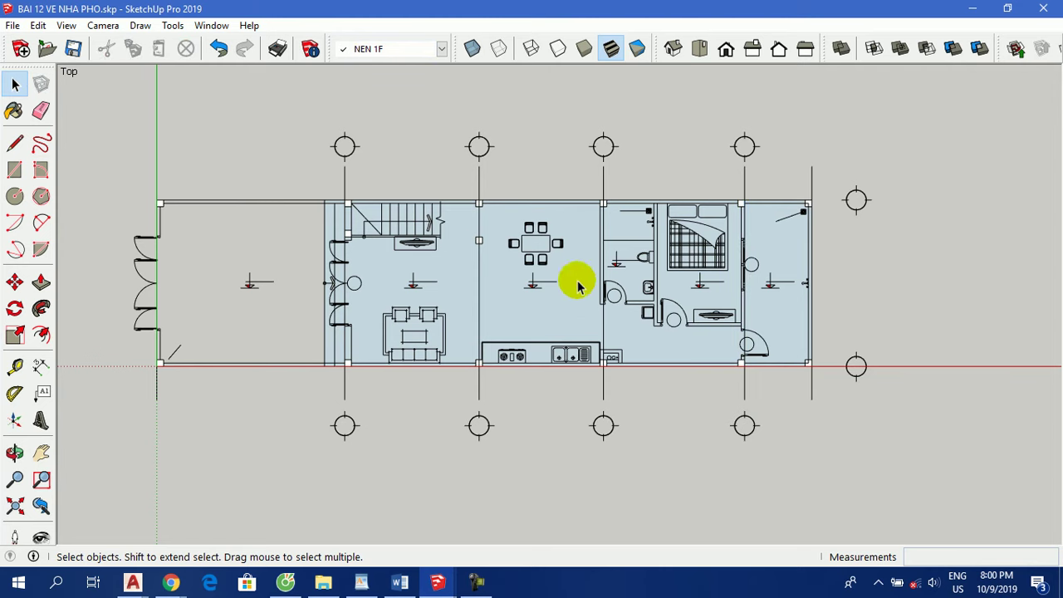
Inside the plan group, draw the 4950 line from the rear-yard top corner to the bottom edge.
double_click(554, 308)
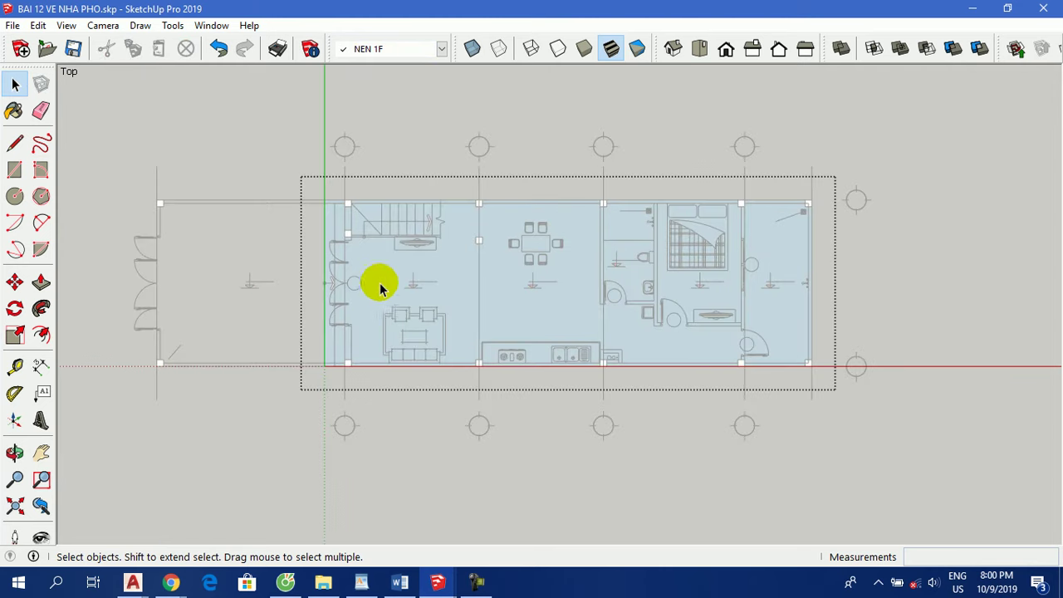
key(l)
scroll(743, 201, up, 2)
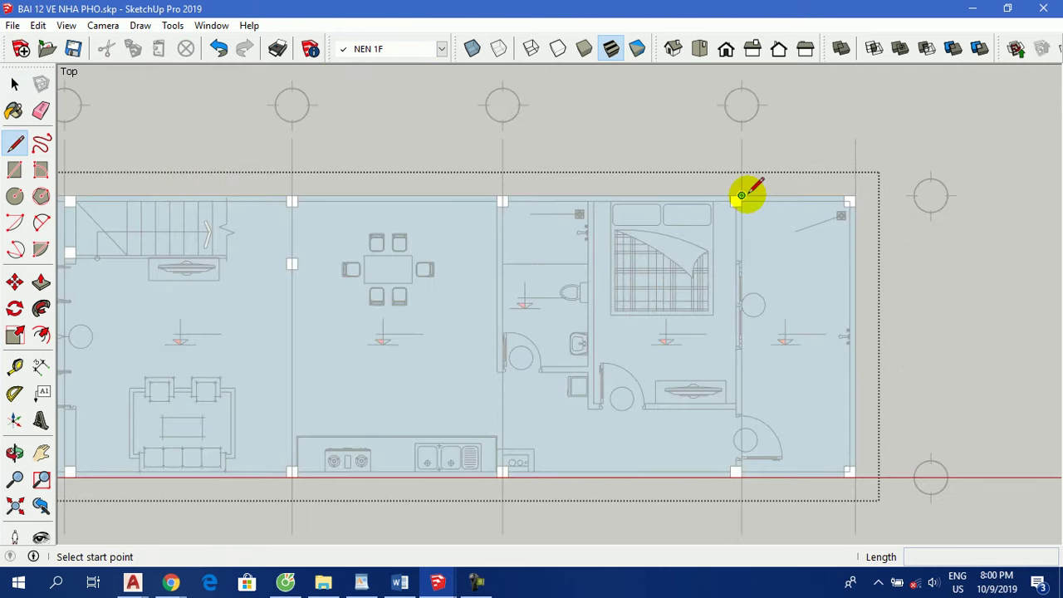
click(741, 196)
scroll(737, 474, up, 2)
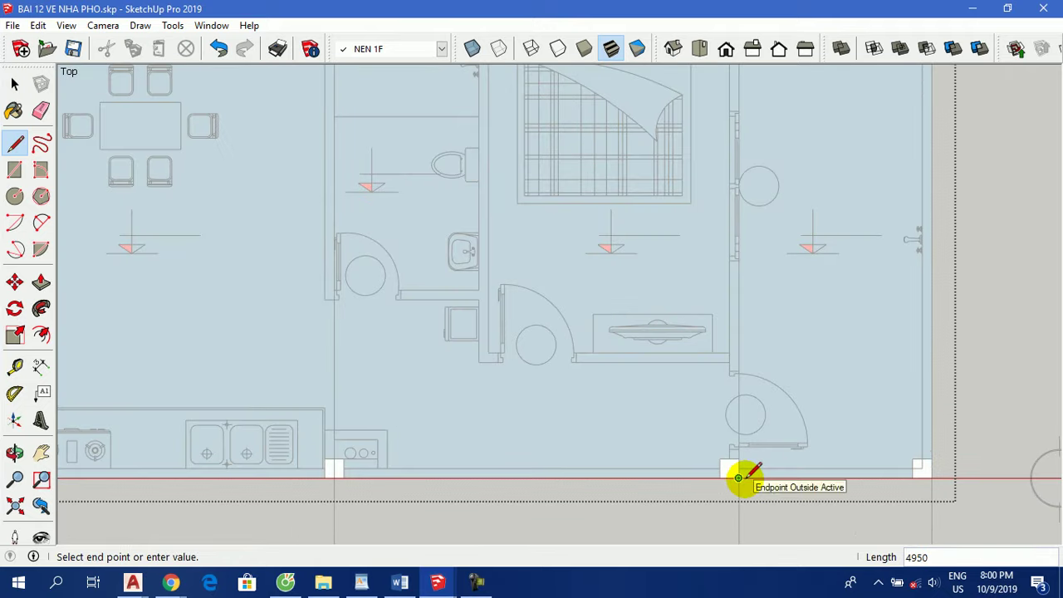
click(738, 478)
scroll(747, 465, down, 3)
key(space)
scroll(651, 332, down, 1)
scroll(368, 304, up, 1)
scroll(245, 299, up, 2)
scroll(173, 202, up, 1)
scroll(230, 181, up, 1)
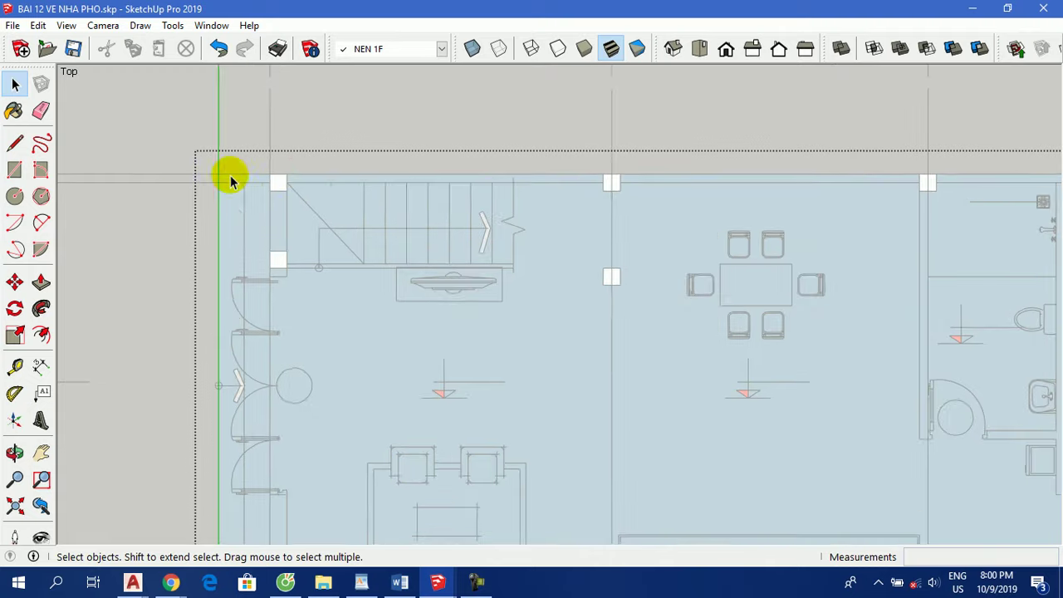
scroll(312, 180, down, 1)
Draw the narrow 4950 × 300 strip along the plan's front edge and select it.
key(r)
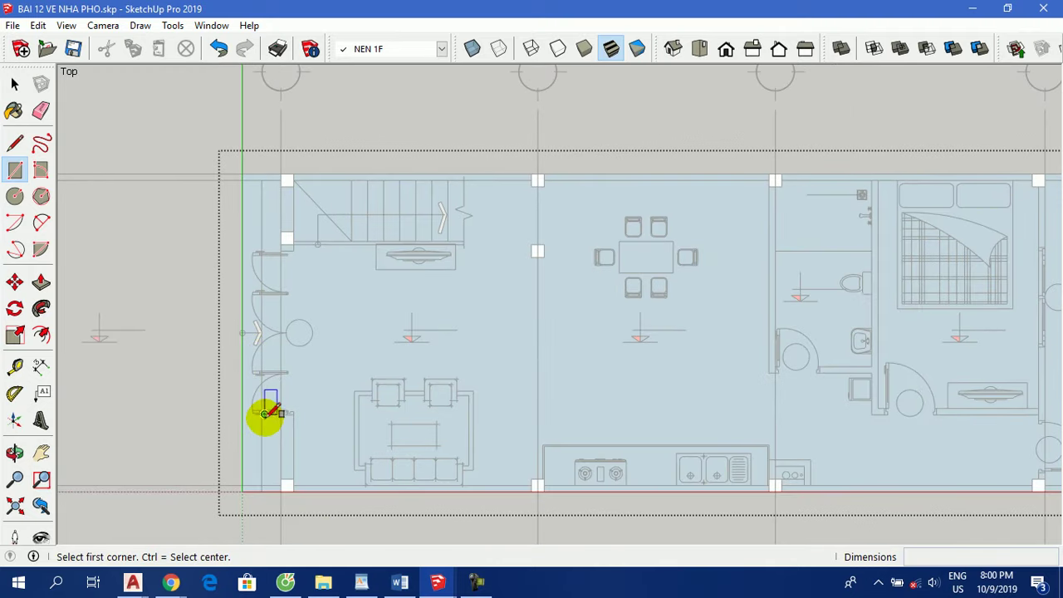
click(262, 491)
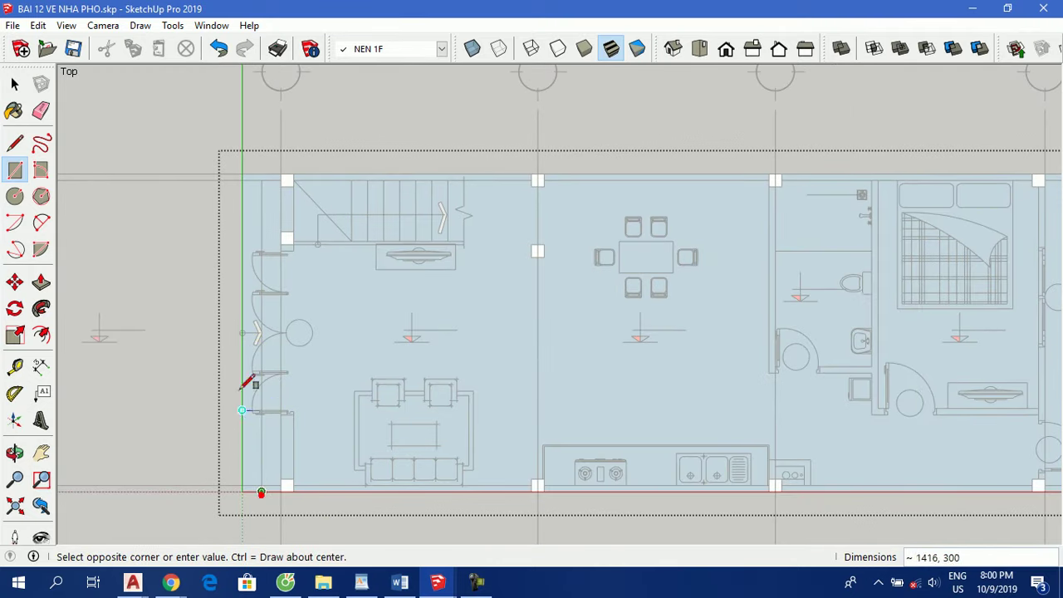
scroll(245, 175, up, 1)
click(245, 167)
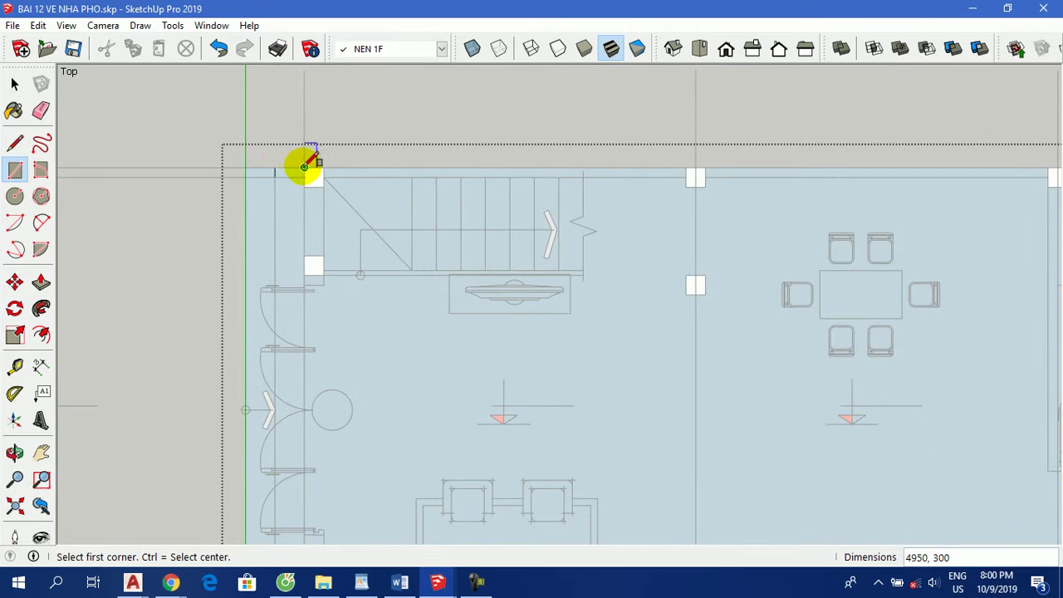
click(275, 167)
scroll(273, 163, down, 1)
scroll(273, 163, down, 1)
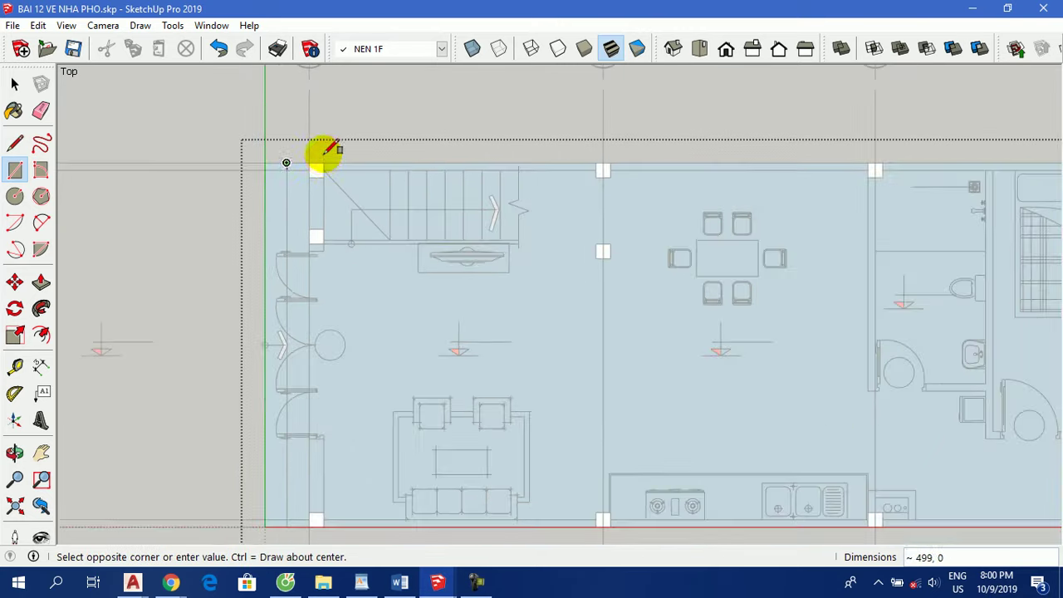
scroll(301, 518, up, 2)
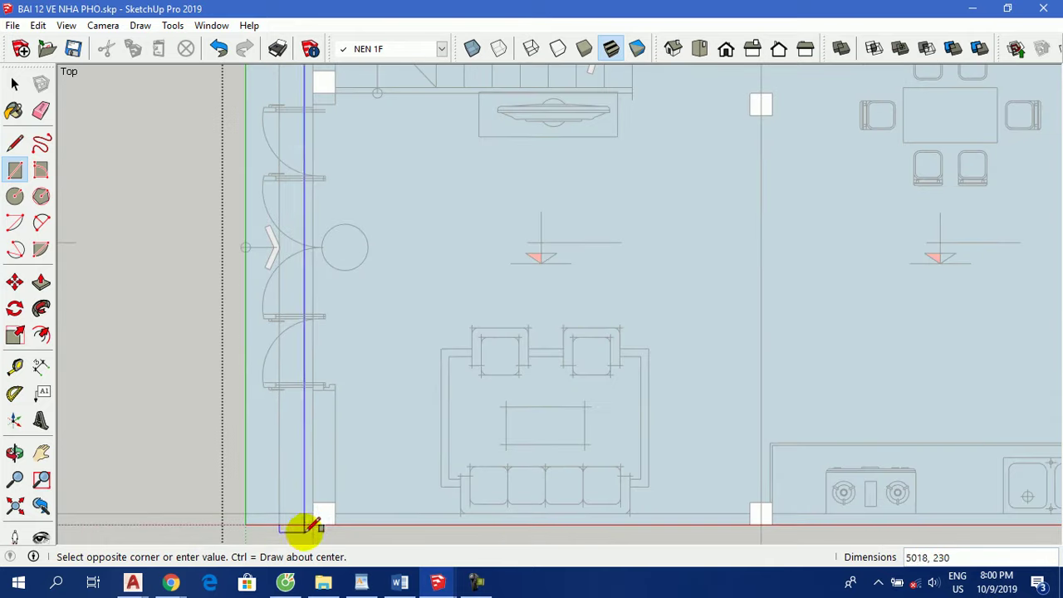
click(314, 524)
key(space)
click(289, 432)
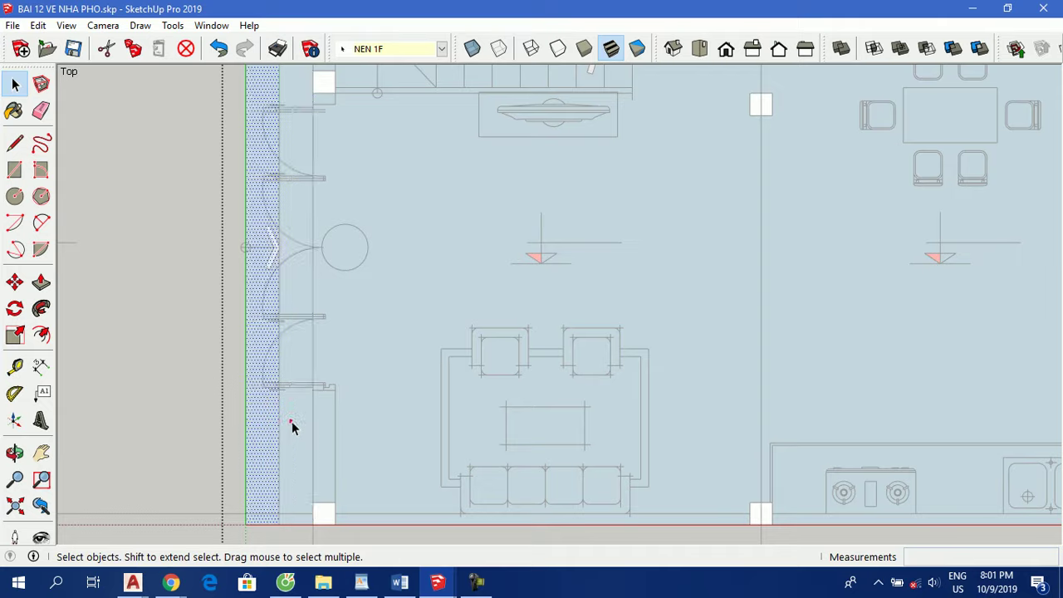
scroll(356, 340, down, 1)
scroll(385, 340, down, 1)
scroll(412, 368, down, 1)
Orbit into a perspective view and open the floor-plan group for editing.
scroll(413, 368, down, 2)
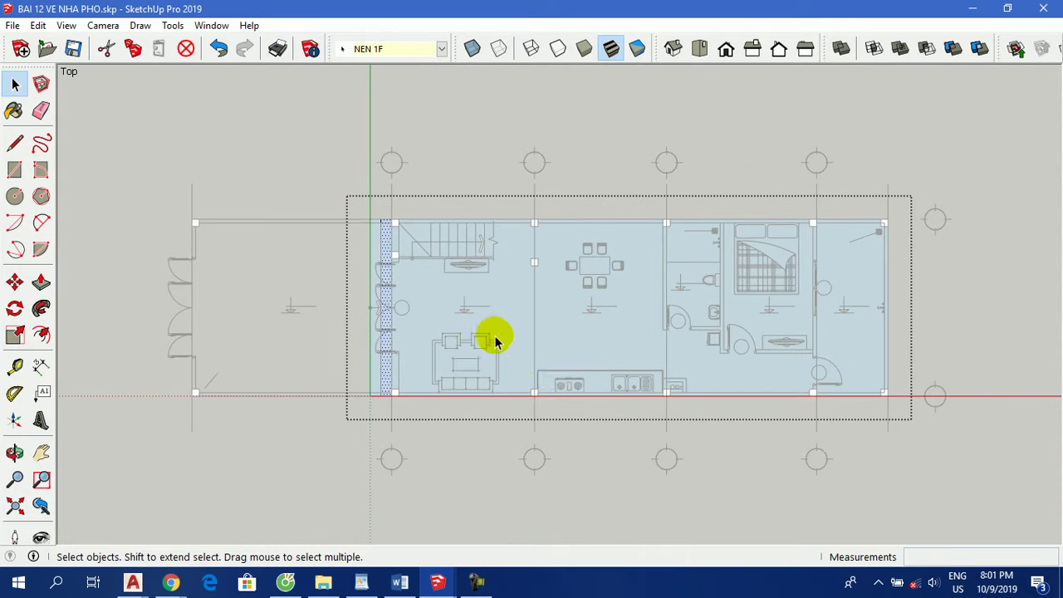
mouse_move(595, 396)
shift+middle_down()
mouse_move(621, 368)
mouse_move(716, 157)
shift+middle_up()
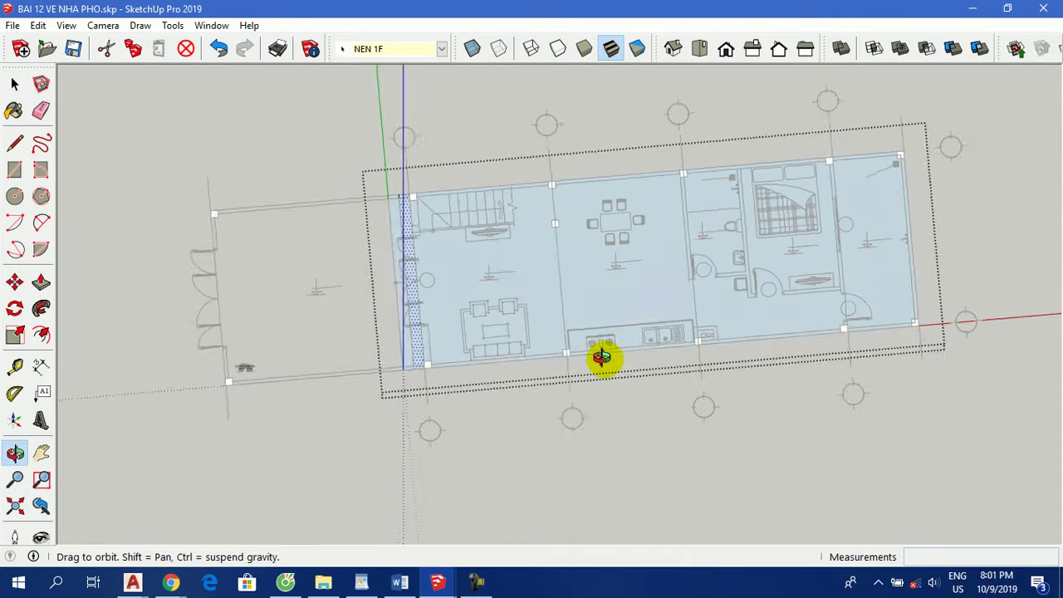
middle_drag(419, 374, 439, 368)
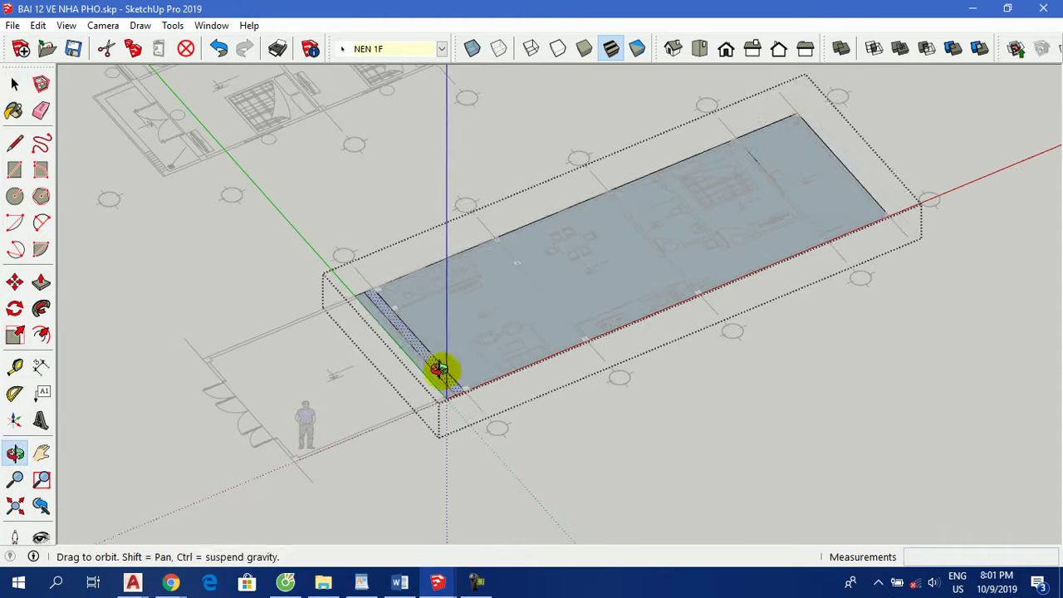
scroll(379, 315, up, 3)
click(344, 166)
scroll(380, 238, up, 2)
double_click(483, 303)
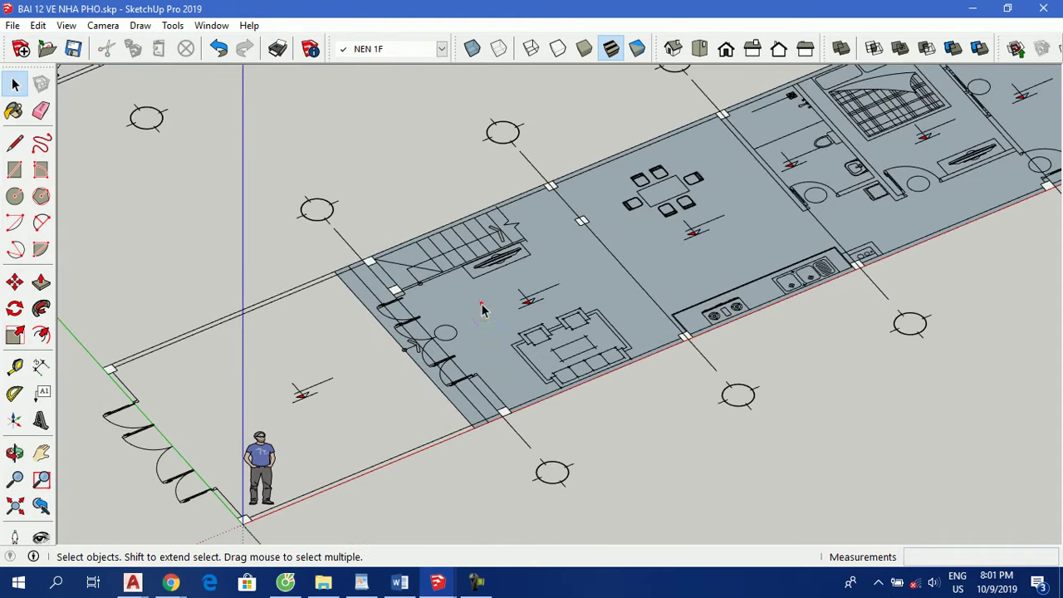
scroll(487, 438, up, 2)
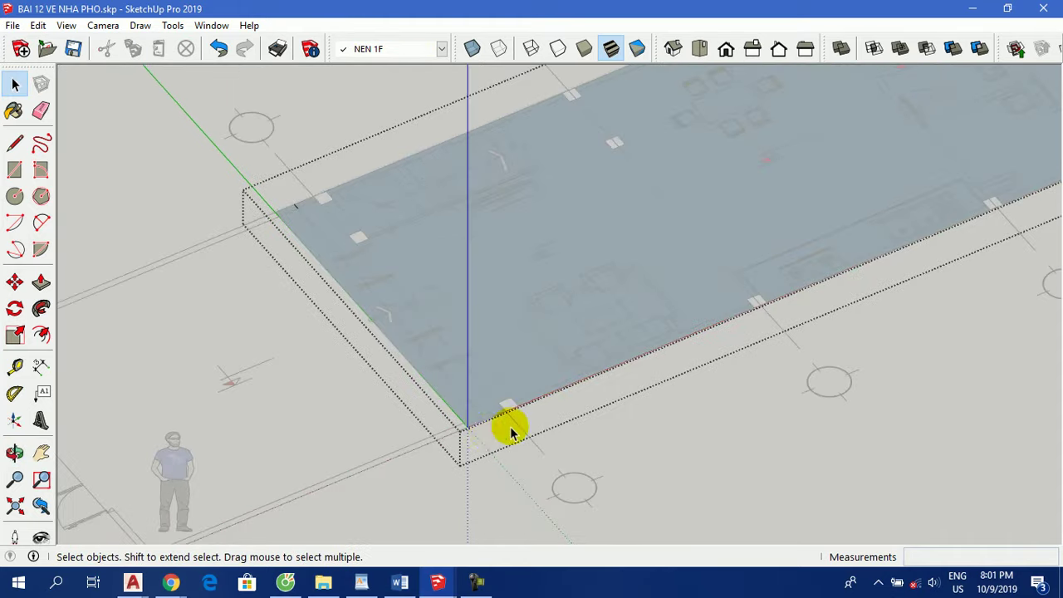
scroll(398, 357, up, 1)
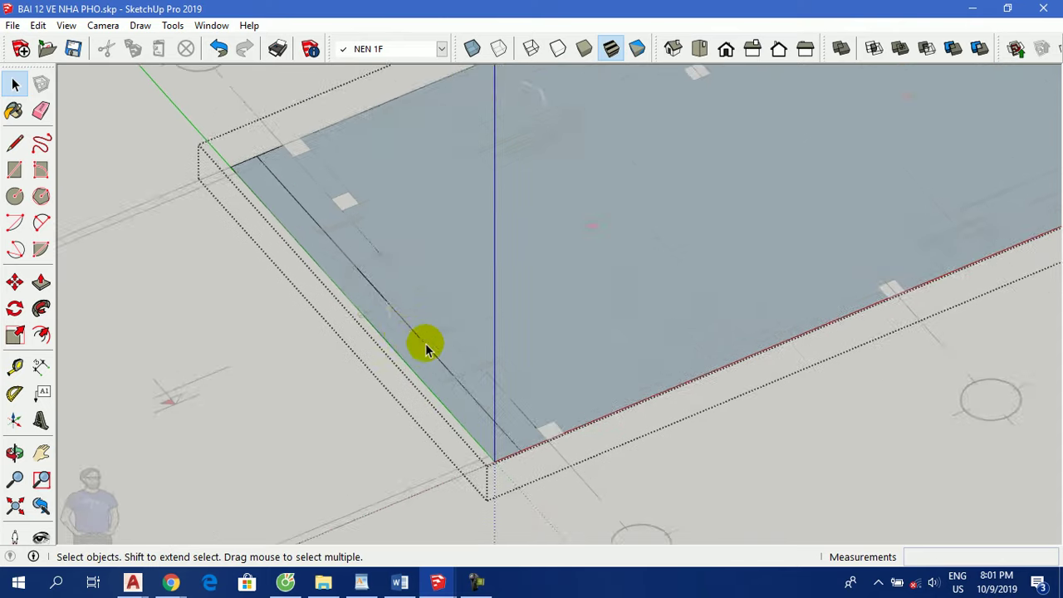
scroll(440, 362, up, 1)
scroll(514, 432, up, 2)
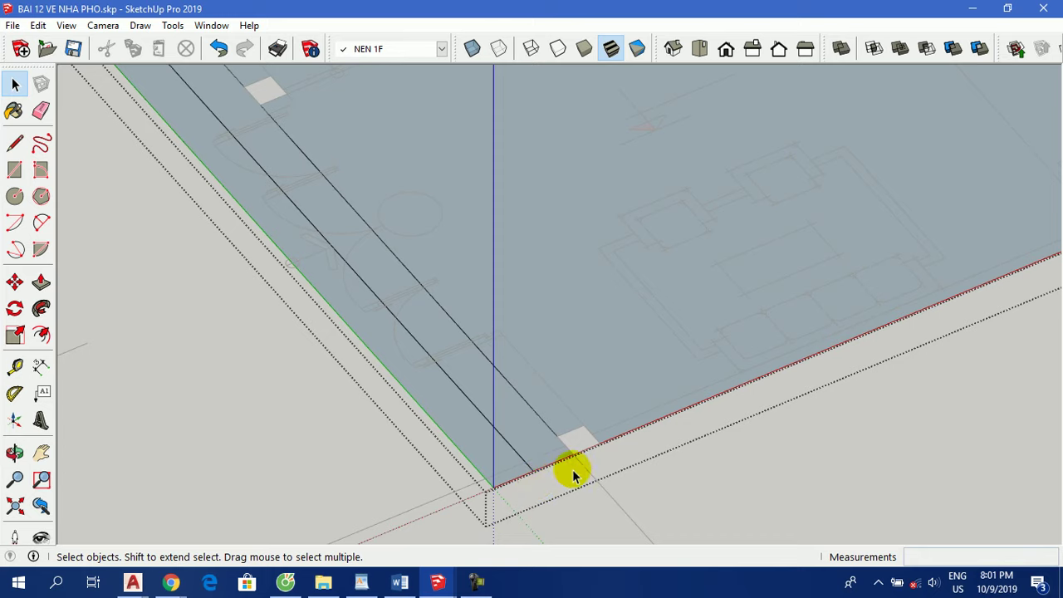
Undo the stray edge along the slab's front and reopen the slab group.
key(p)
scroll(534, 437, down, 2)
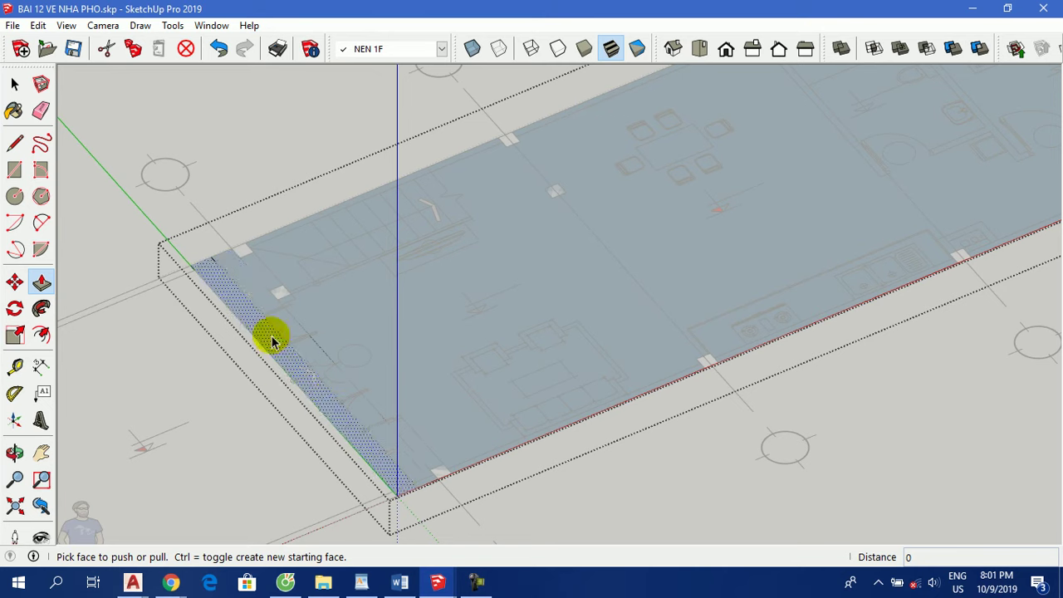
key(space)
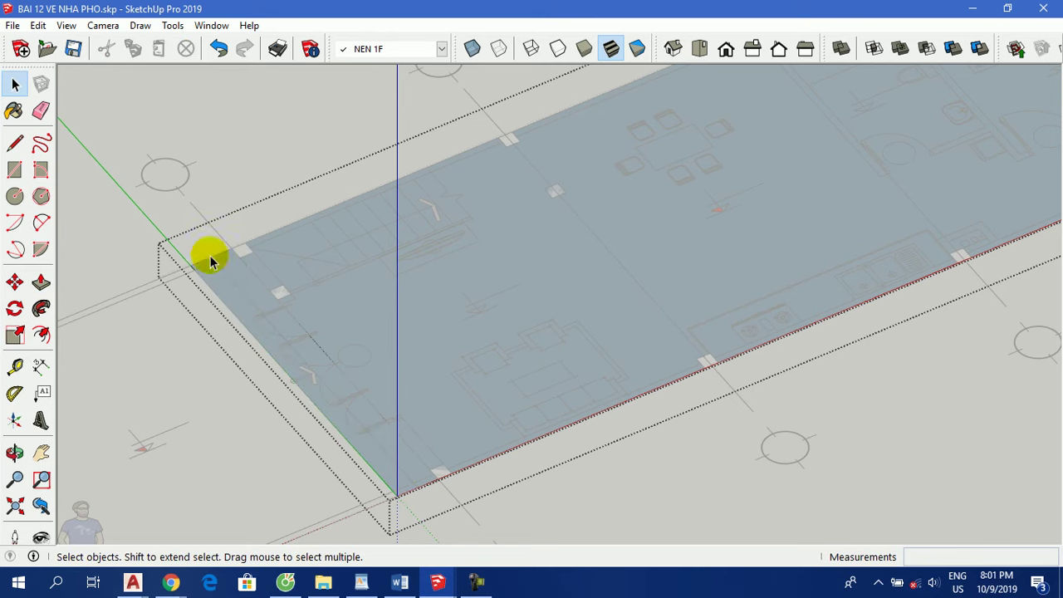
key(ctrl+z)
double_click(351, 311)
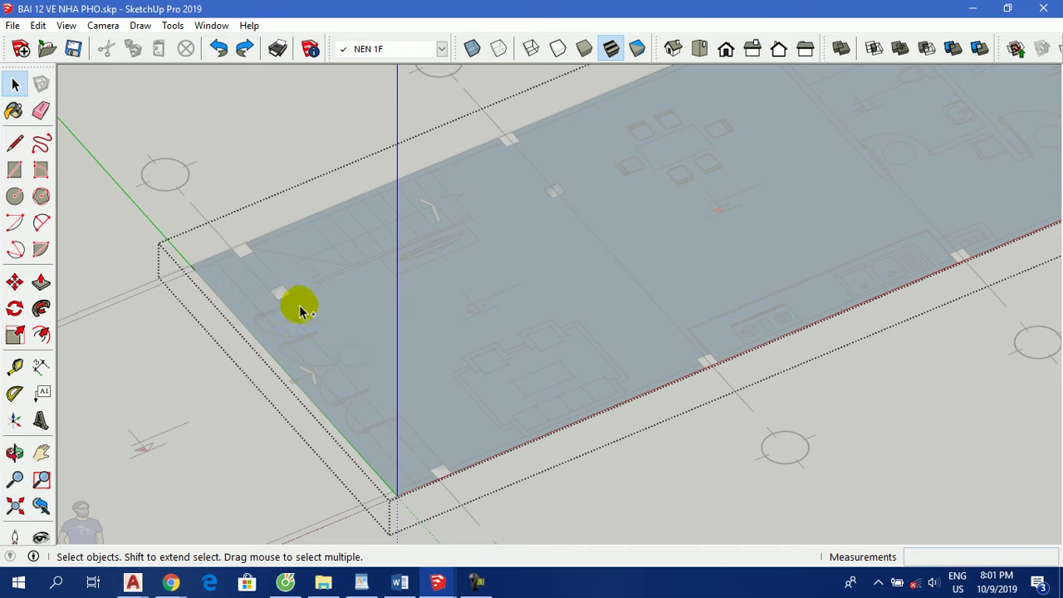
scroll(374, 451, down, 1)
scroll(374, 451, down, 2)
scroll(468, 398, down, 2)
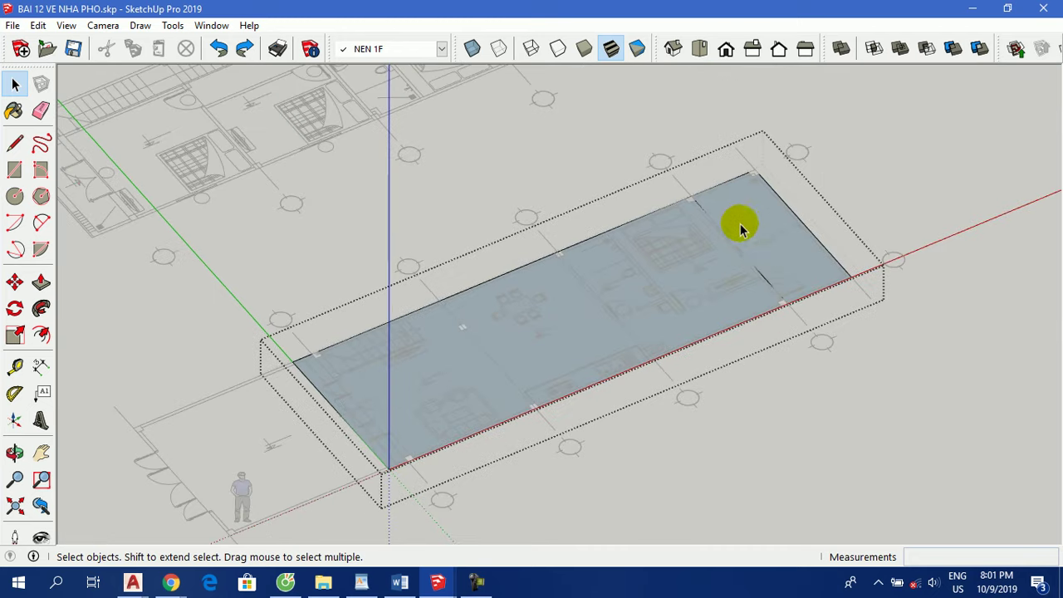
Delete the stray edge crossing the floor face.
drag(662, 179, 814, 365)
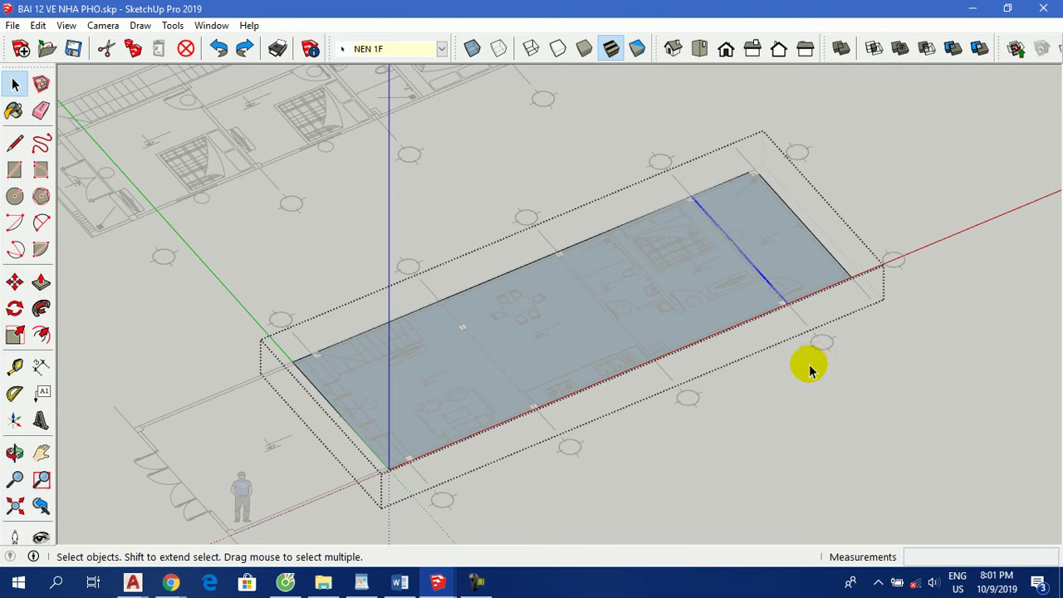
key(Delete)
click(696, 282)
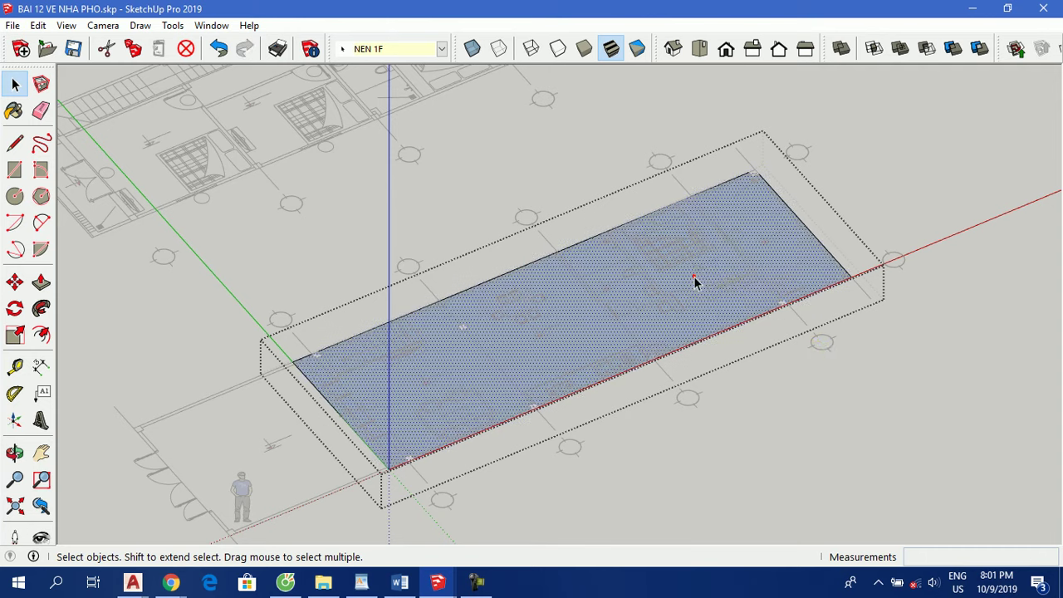
click(427, 285)
scroll(451, 380, up, 1)
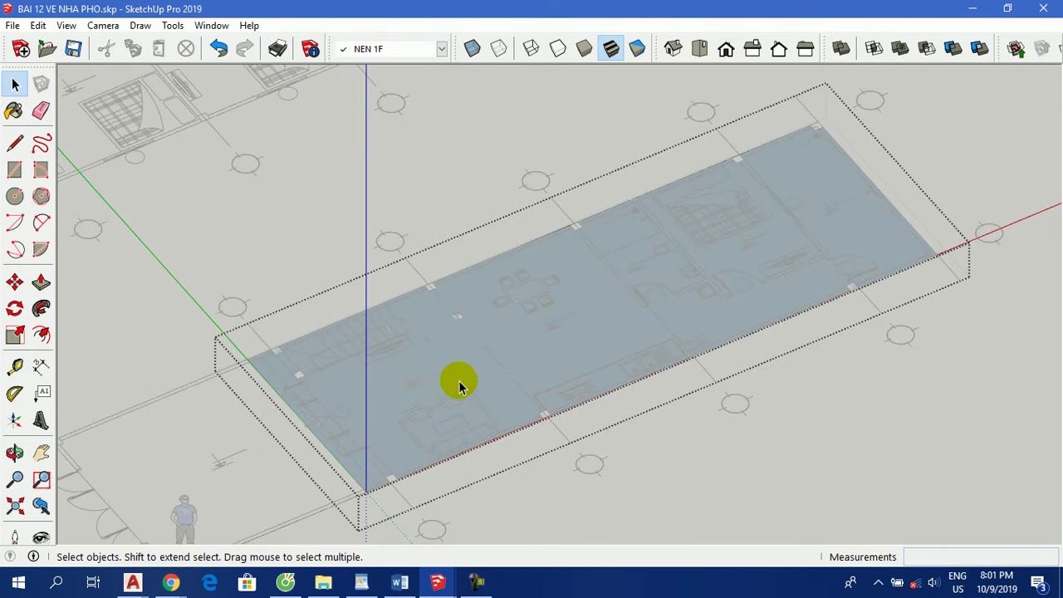
Push/pull the floor face up 450 into a solid slab and exit the group.
key(p)
drag(463, 366, 468, 324)
text(450)
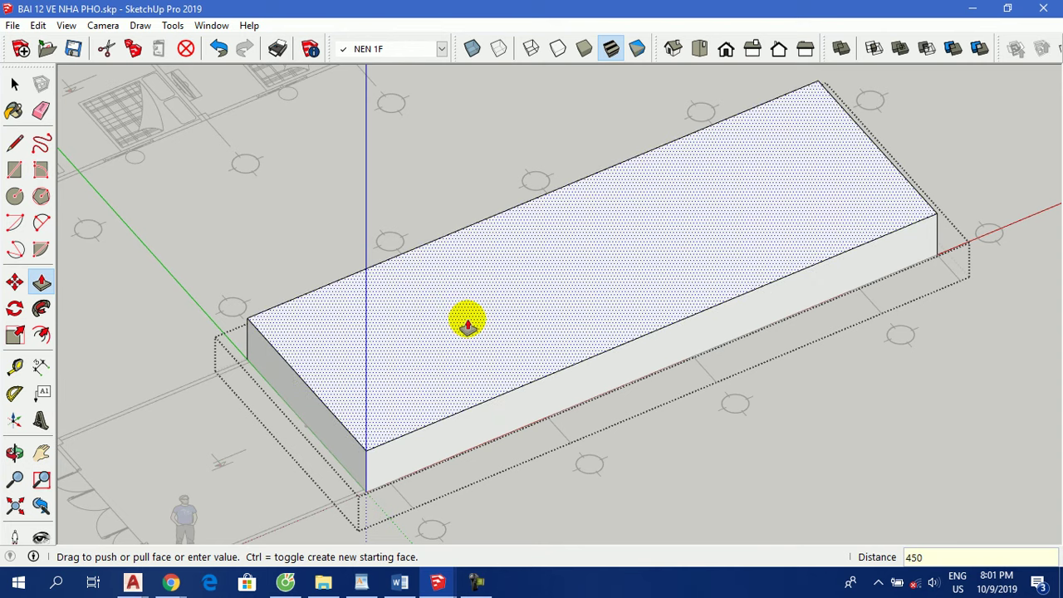
key(Return)
key(space)
click(302, 237)
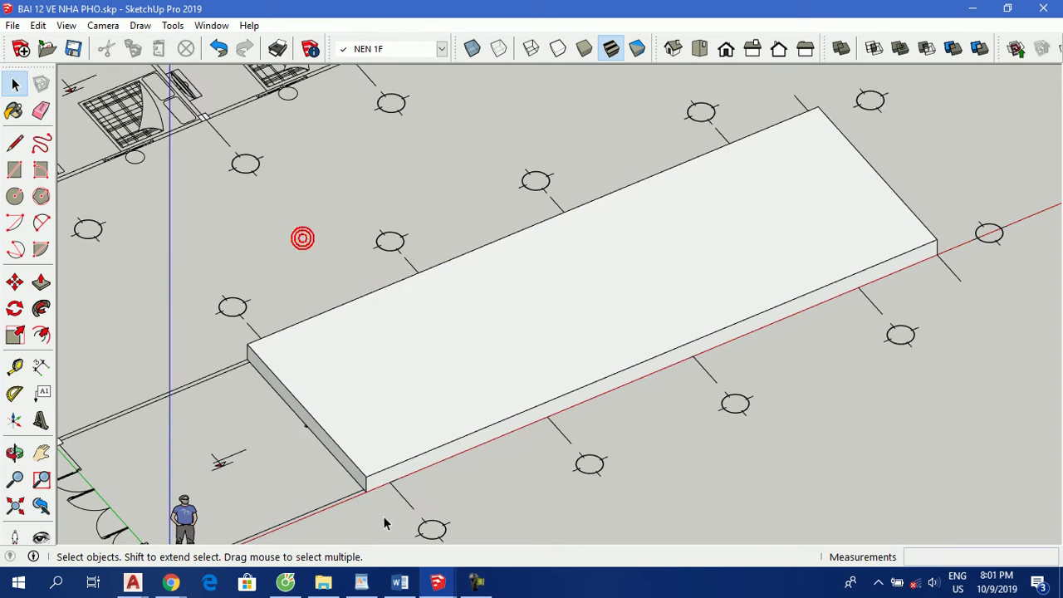
click(589, 462)
Move the CAD floor-plan linework up 450 onto the slab top, then select the slab group.
key(m)
scroll(377, 471, up, 3)
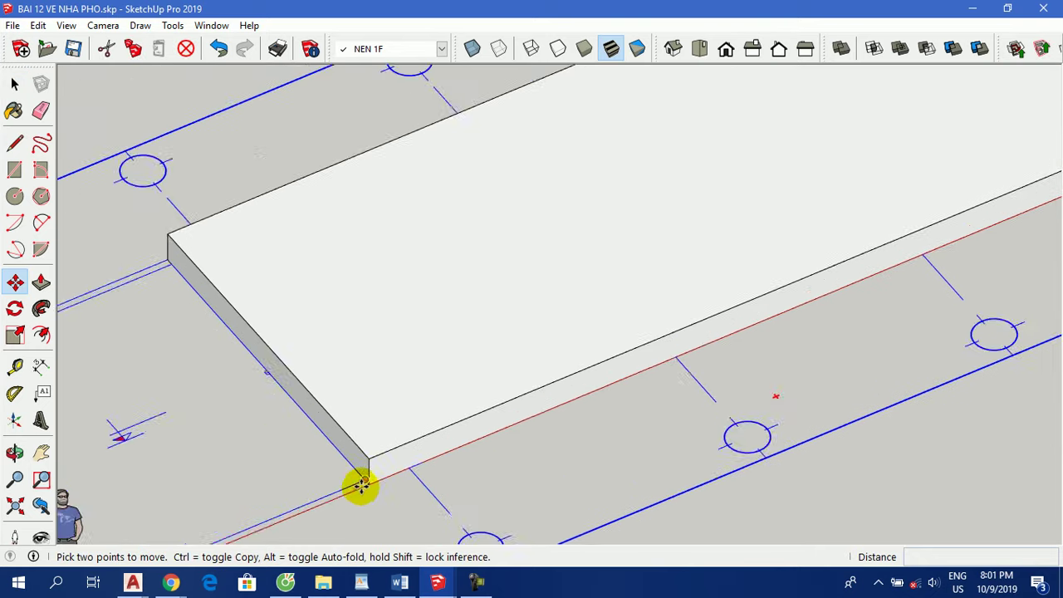
scroll(363, 487, up, 2)
click(380, 470)
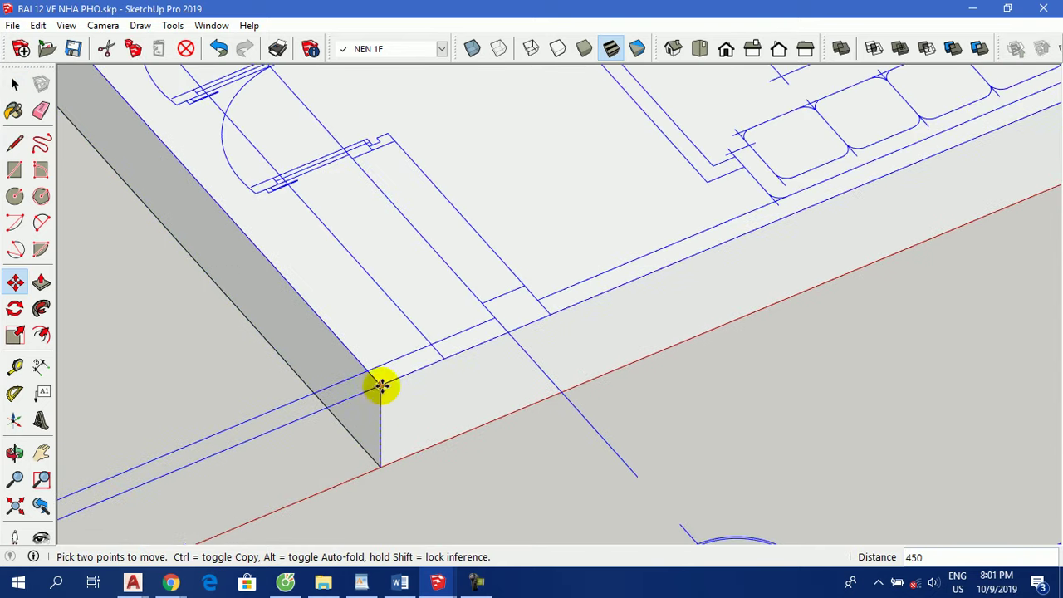
scroll(415, 415, down, 3)
scroll(411, 437, down, 3)
key(space)
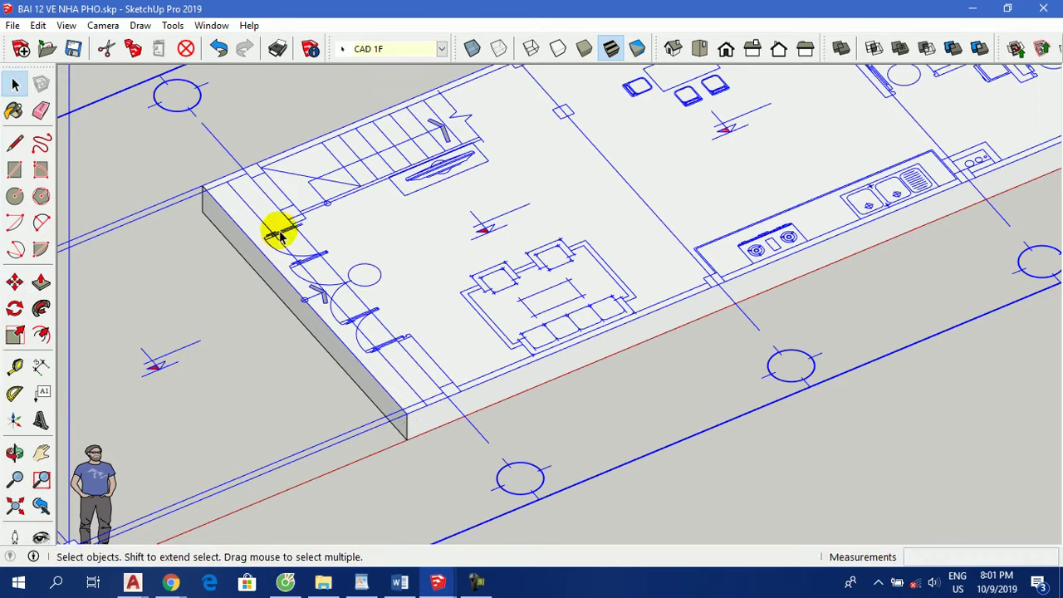
scroll(409, 380, down, 2)
scroll(617, 479, down, 2)
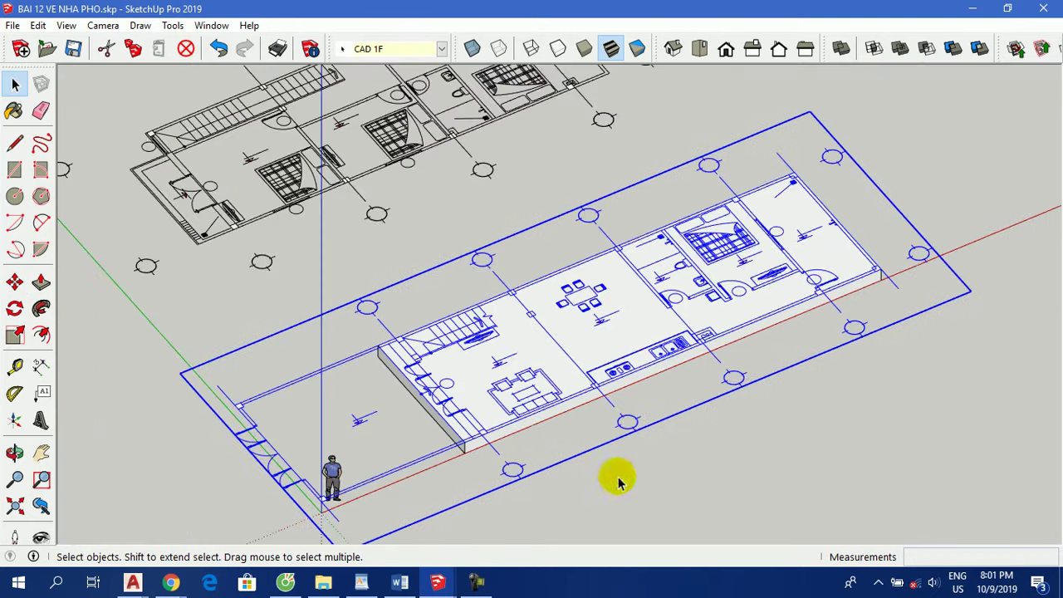
scroll(756, 191, up, 2)
scroll(840, 305, up, 2)
scroll(782, 219, up, 1)
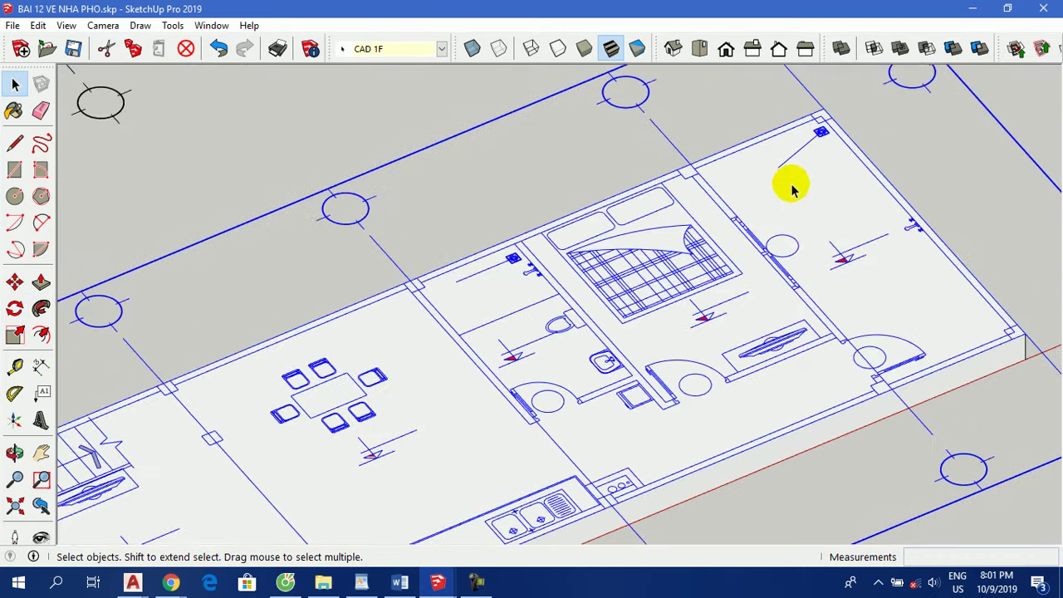
click(792, 189)
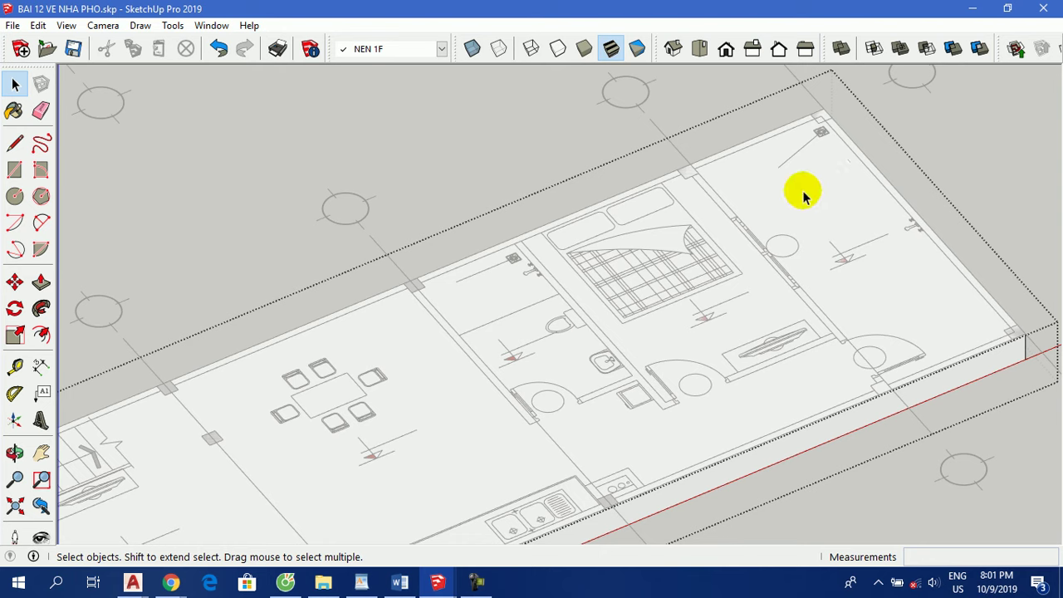
Draw a 4950 line across the slab at the right-end room wall.
key(l)
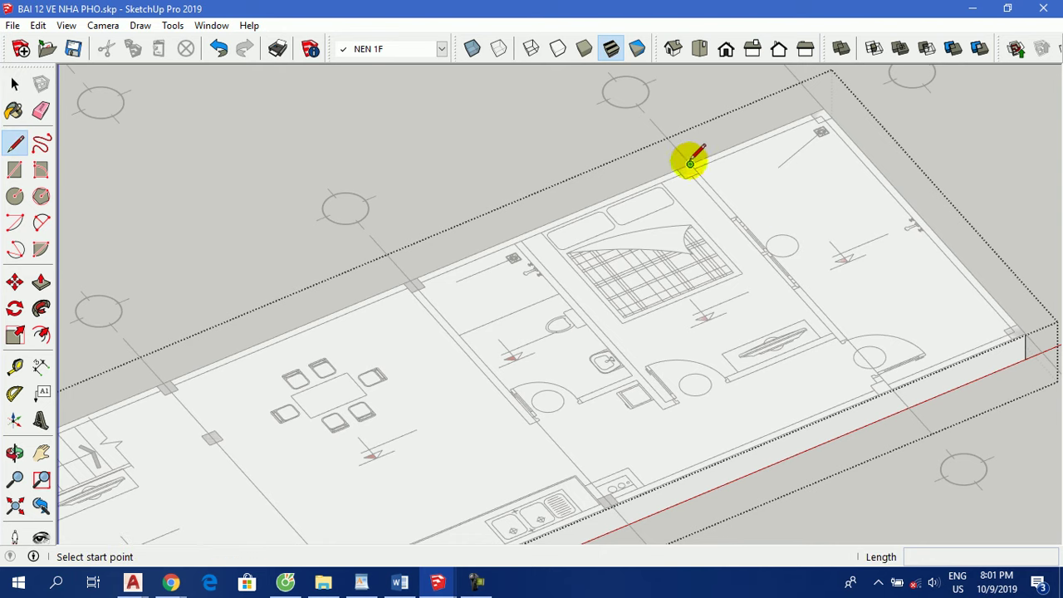
click(690, 164)
click(890, 387)
scroll(891, 387, up, 2)
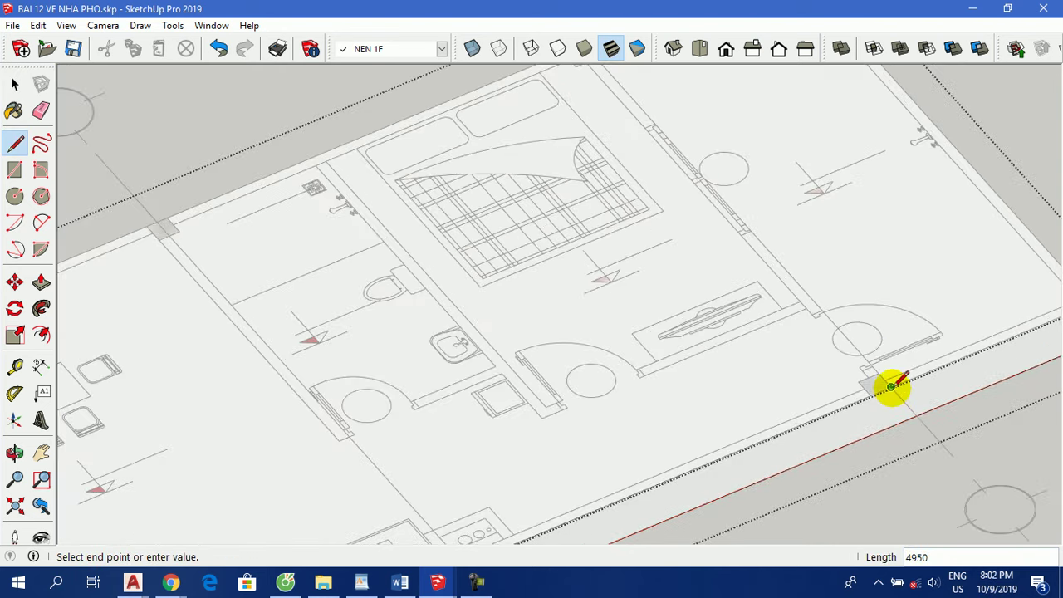
scroll(887, 308, down, 3)
Push the split-off end room's floor down 20 below the main floor.
key(space)
key(p)
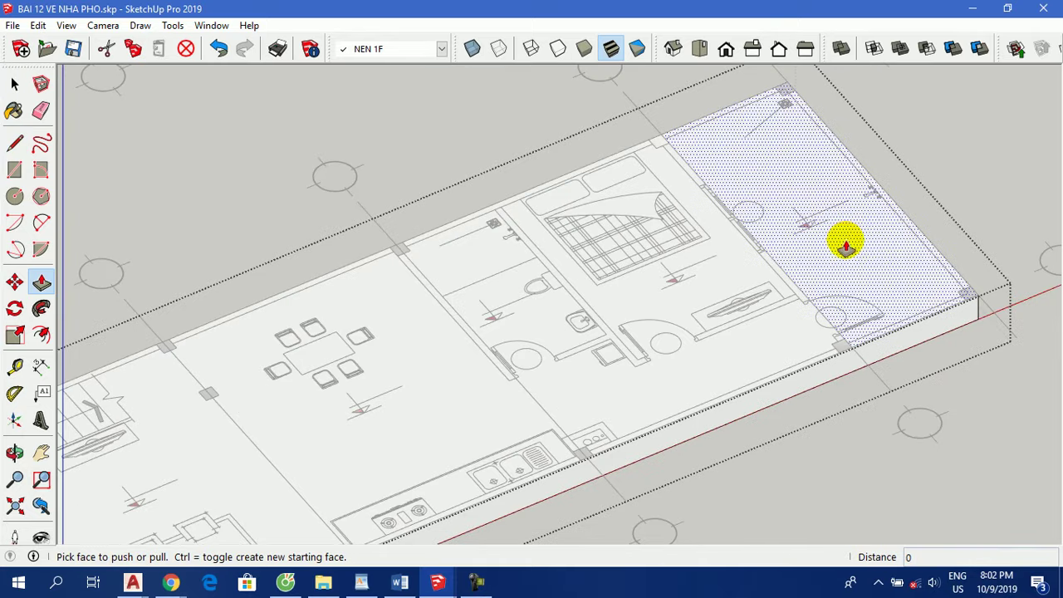
click(845, 248)
click(844, 262)
text(20)
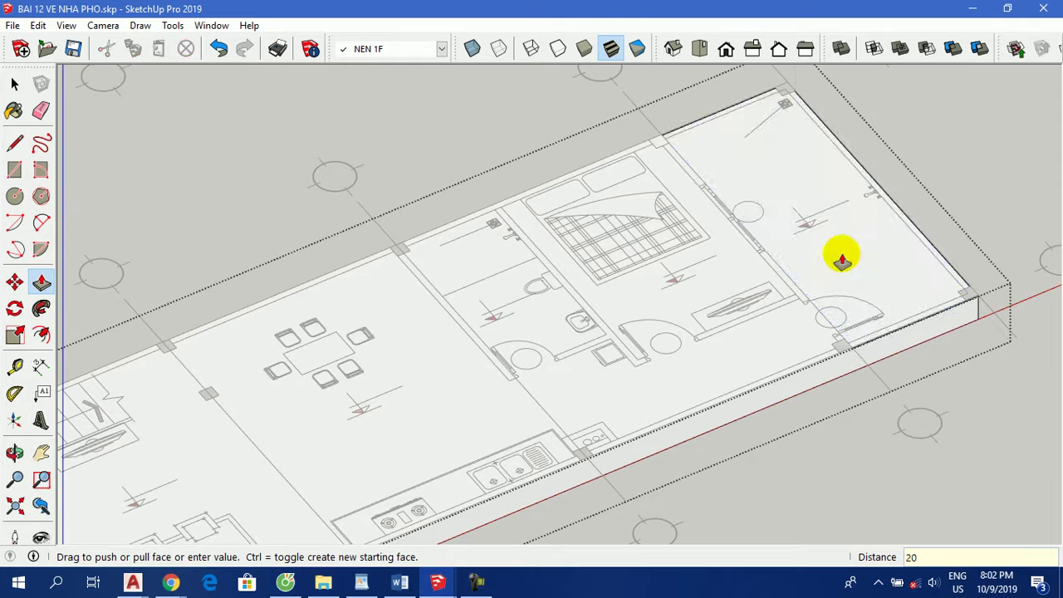
key(Return)
scroll(985, 297, up, 3)
scroll(934, 303, up, 2)
middle_drag(934, 303, 474, 473)
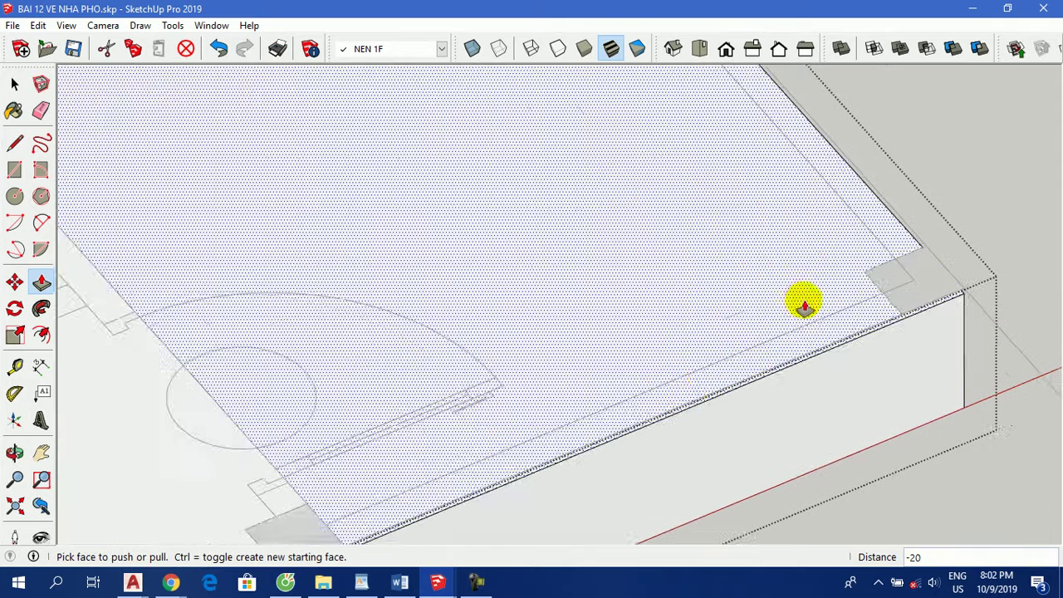
scroll(636, 368, down, 3)
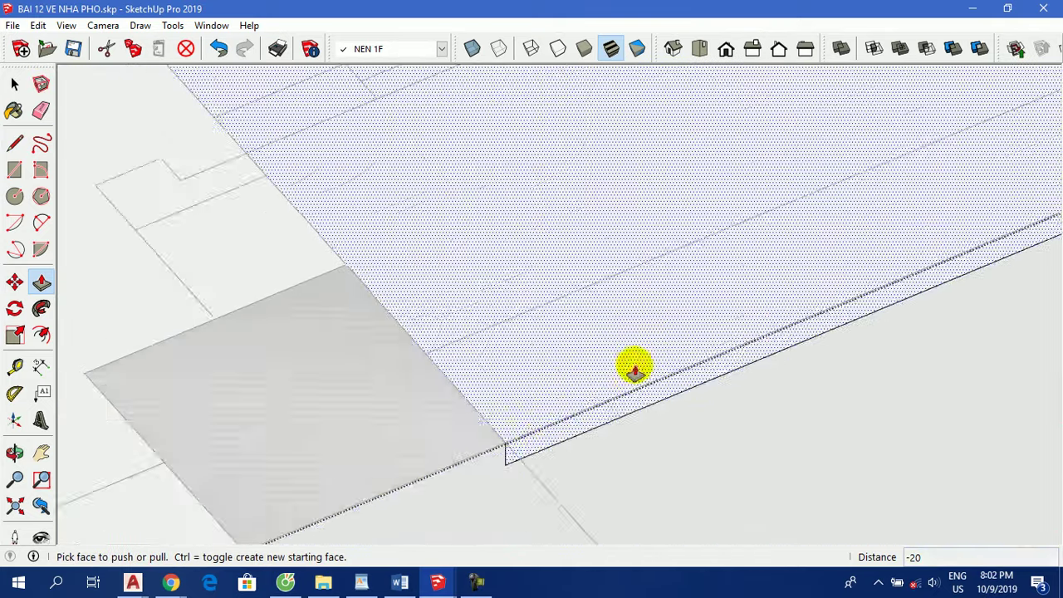
scroll(775, 290, down, 2)
scroll(771, 277, down, 2)
scroll(756, 295, down, 2)
scroll(522, 344, down, 3)
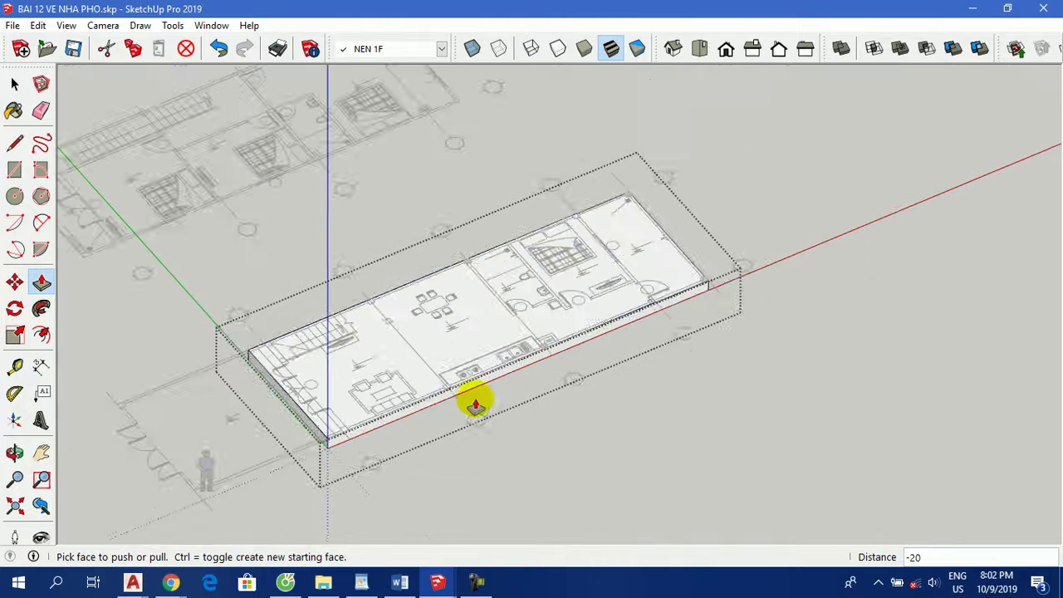
scroll(292, 429, up, 3)
scroll(340, 358, up, 2)
scroll(312, 404, up, 2)
key(space)
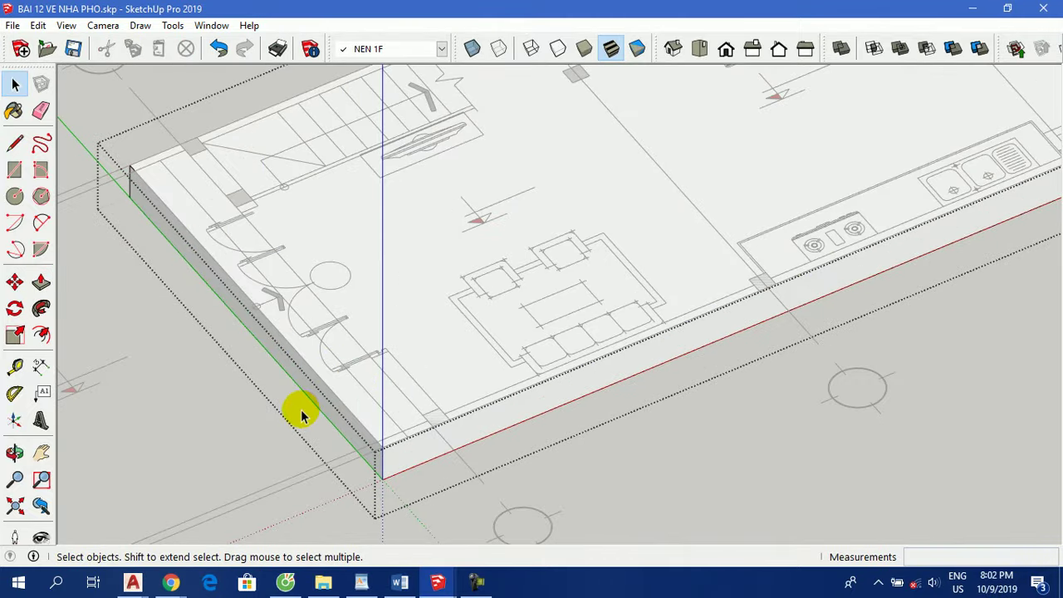
Draw a 4950 × 300 rectangle from the slab's front edge to its back corner.
key(r)
scroll(142, 137, up, 2)
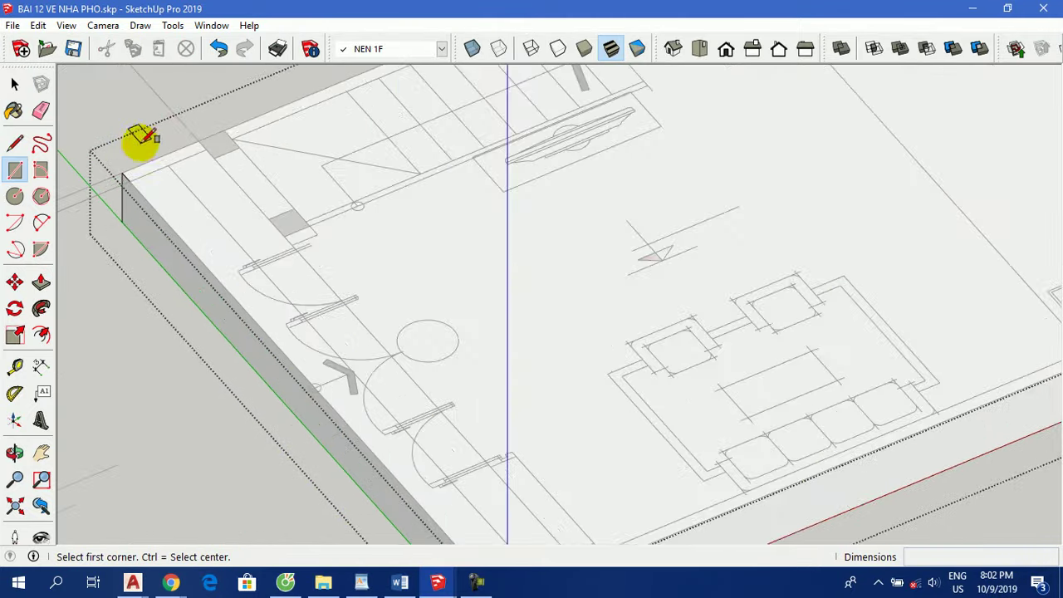
scroll(233, 179, down, 2)
scroll(147, 164, up, 1)
scroll(146, 150, up, 2)
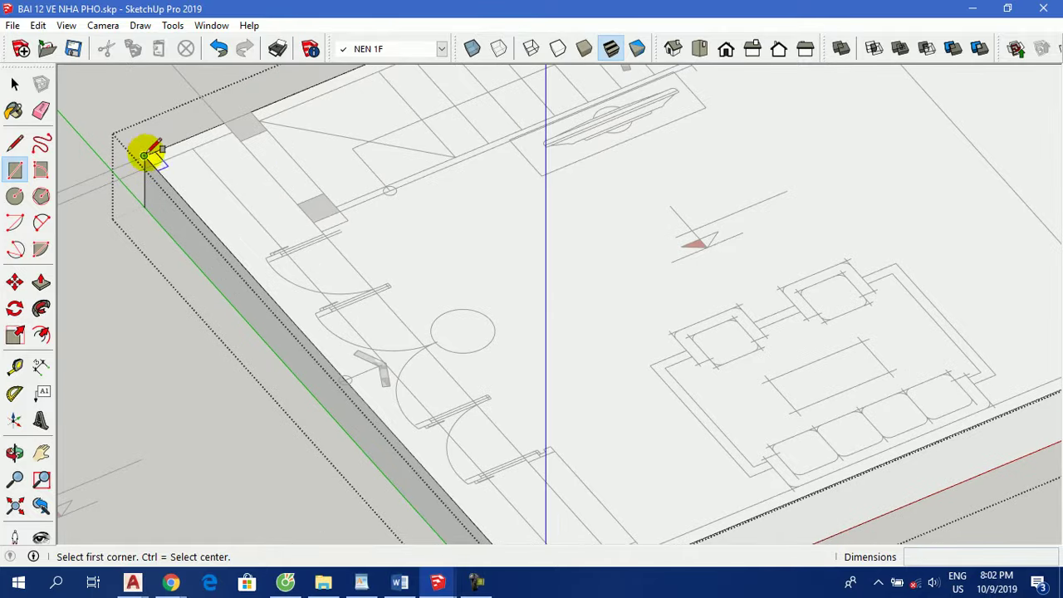
click(146, 154)
scroll(266, 166, down, 3)
scroll(435, 398, up, 2)
scroll(443, 404, up, 2)
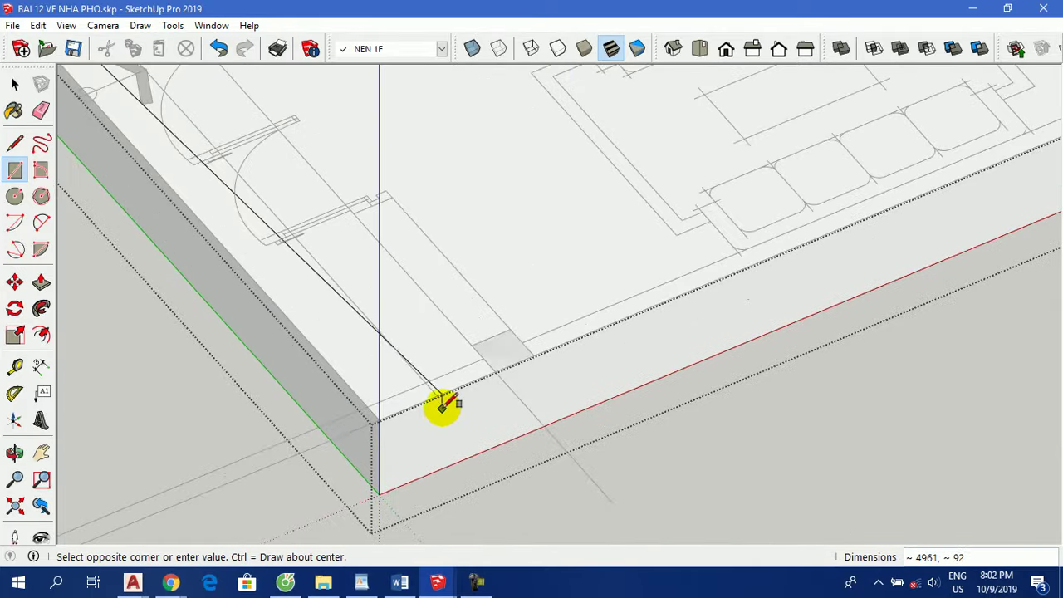
scroll(442, 405, up, 2)
click(428, 374)
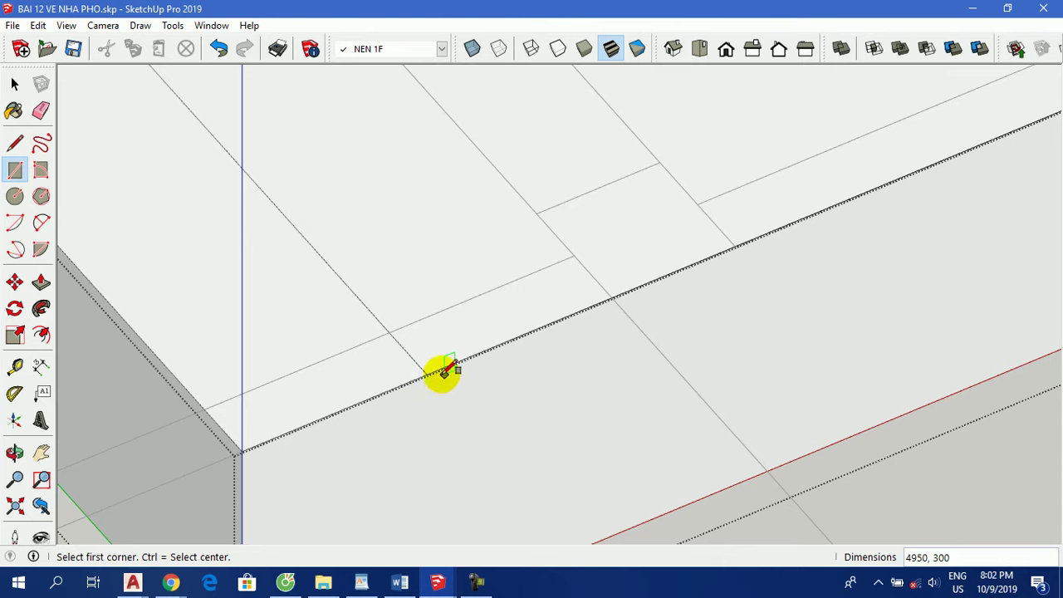
click(428, 374)
scroll(553, 474, down, 2)
scroll(543, 507, down, 2)
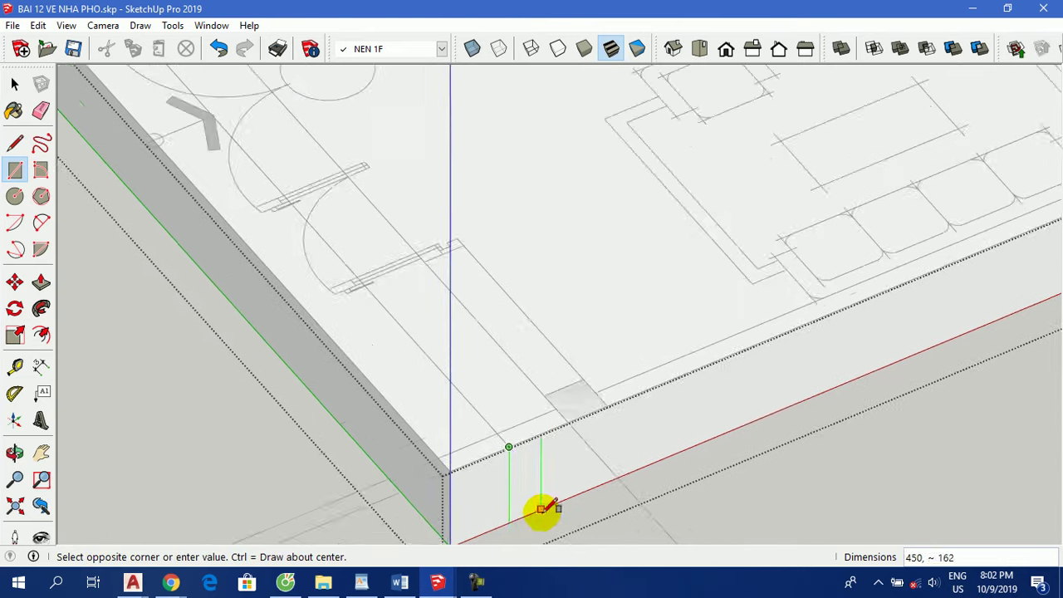
scroll(541, 494, down, 1)
scroll(541, 494, down, 2)
scroll(280, 157, up, 1)
scroll(277, 164, up, 2)
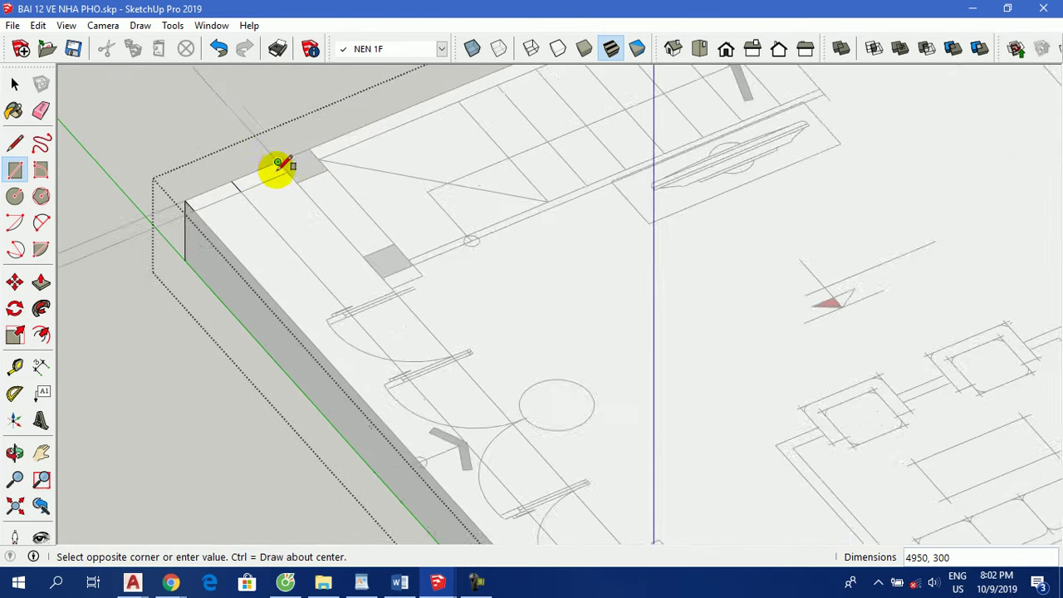
scroll(283, 157, up, 2)
click(279, 157)
scroll(285, 154, down, 2)
Select the new strip face, undoing an accidental move of it.
key(space)
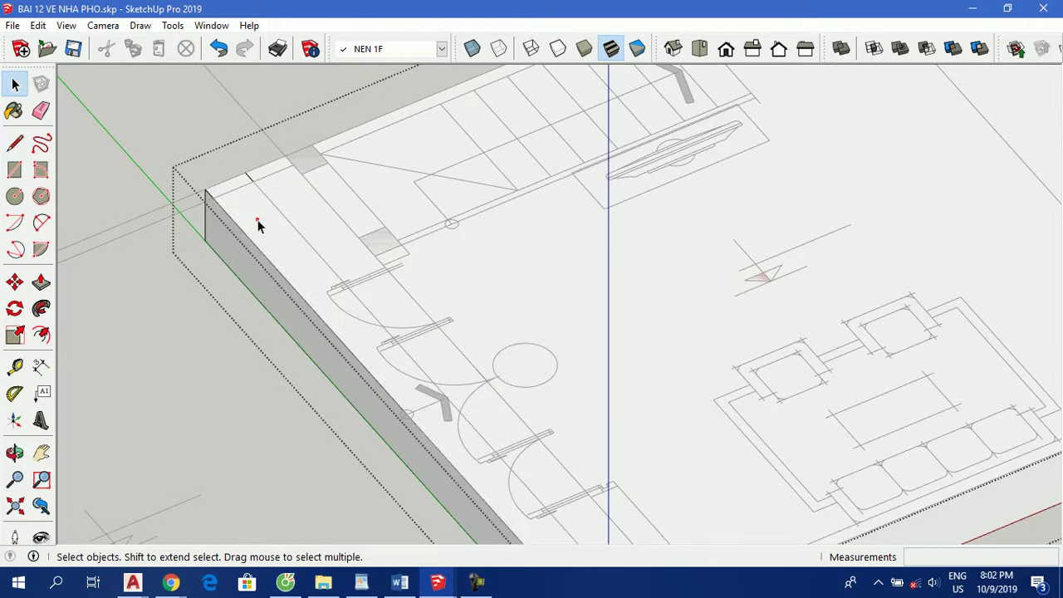
click(258, 220)
scroll(297, 202, down, 2)
scroll(468, 417, up, 2)
scroll(480, 389, up, 1)
drag(480, 389, 492, 390)
key(ctrl+z)
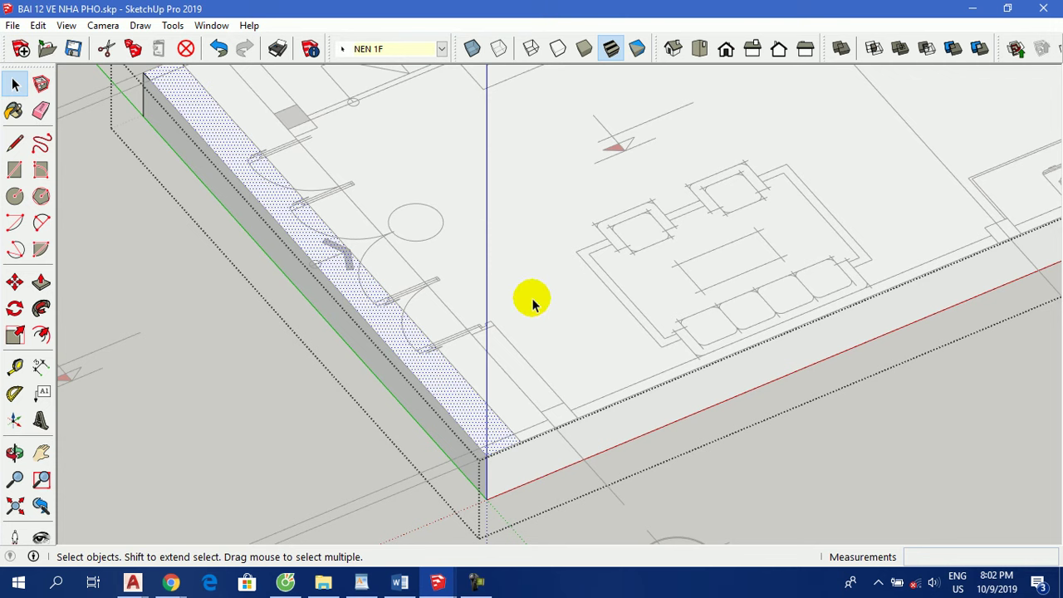
Extrude the 300-wide edge strip up 300 into a block.
click(287, 306)
key(p)
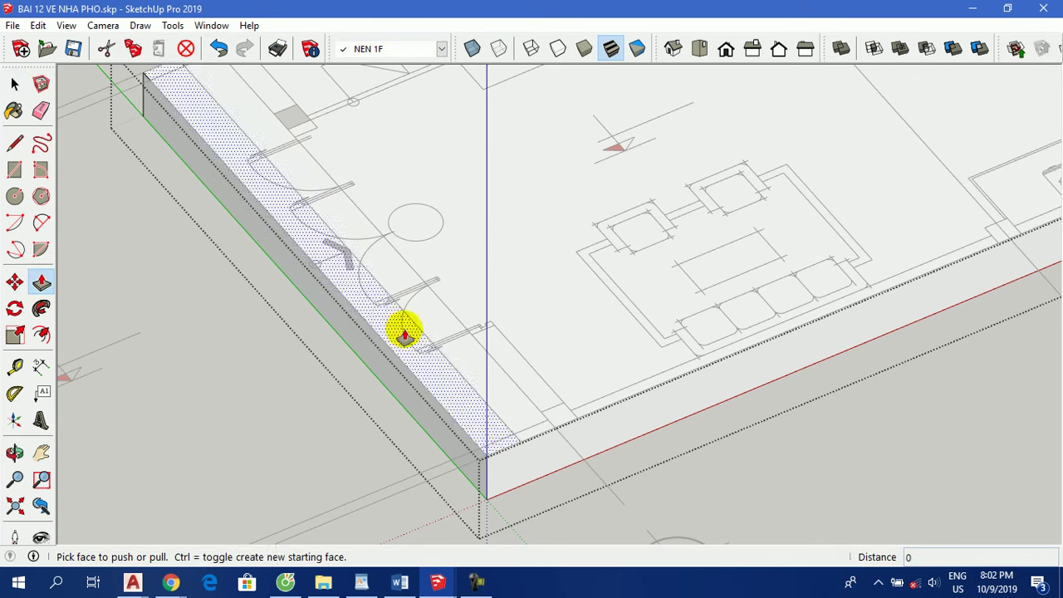
scroll(486, 490, down, 3)
scroll(409, 361, up, 3)
scroll(410, 361, up, 2)
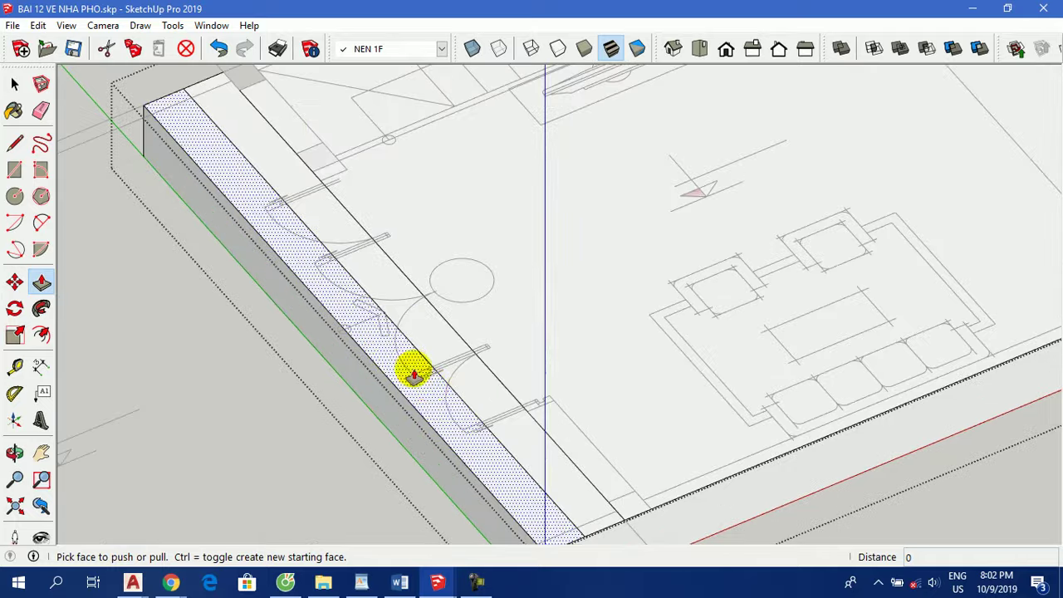
scroll(398, 299, down, 3)
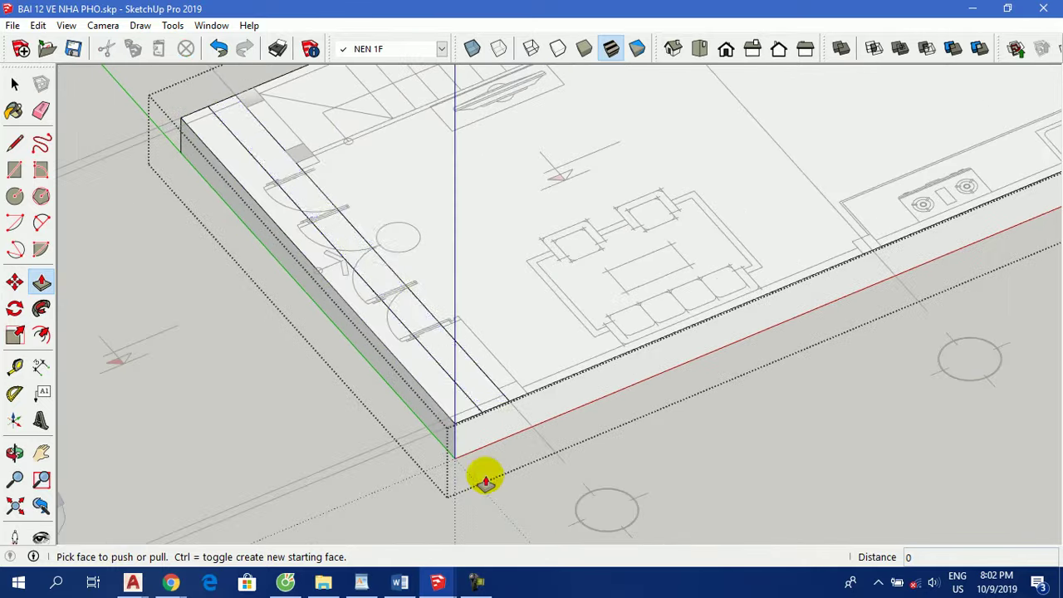
scroll(473, 449, up, 3)
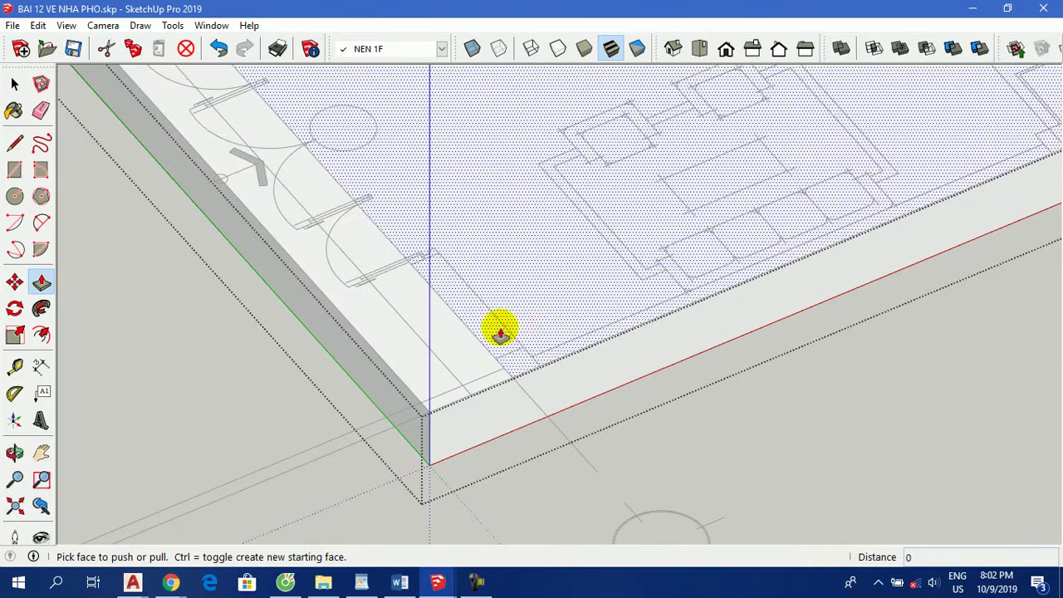
drag(435, 387, 442, 423)
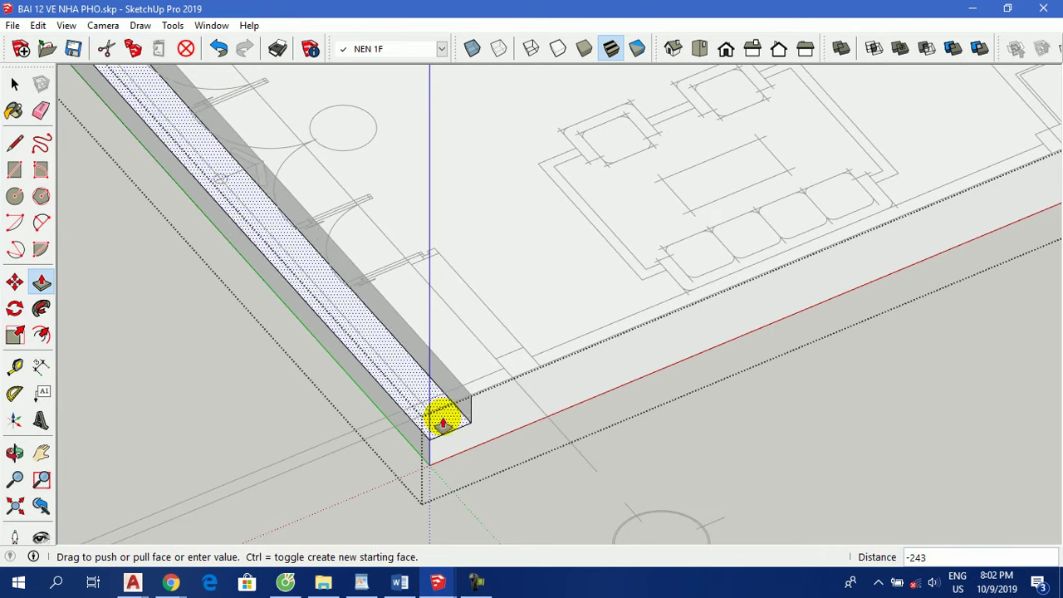
text(0)
key(Return)
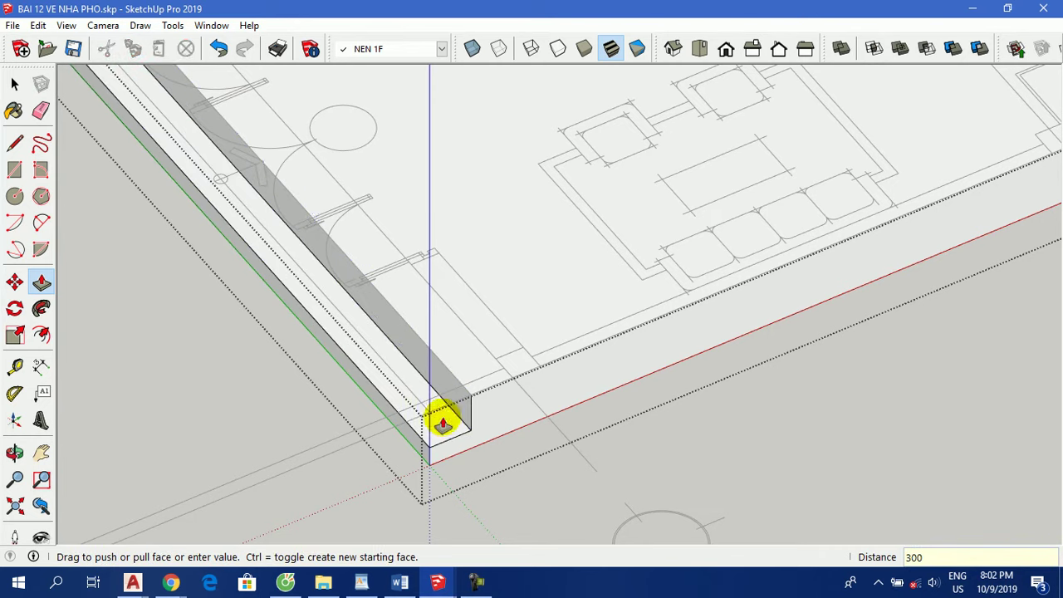
Push the inner top strip down 150 to form the entrance step.
click(470, 362)
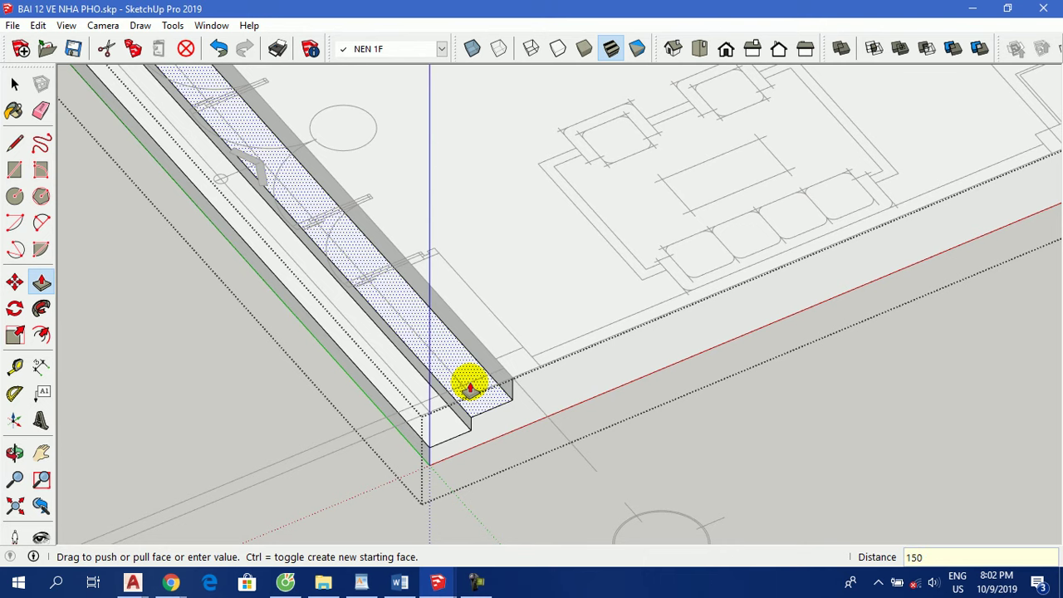
click(470, 386)
scroll(453, 419, down, 3)
scroll(373, 436, down, 2)
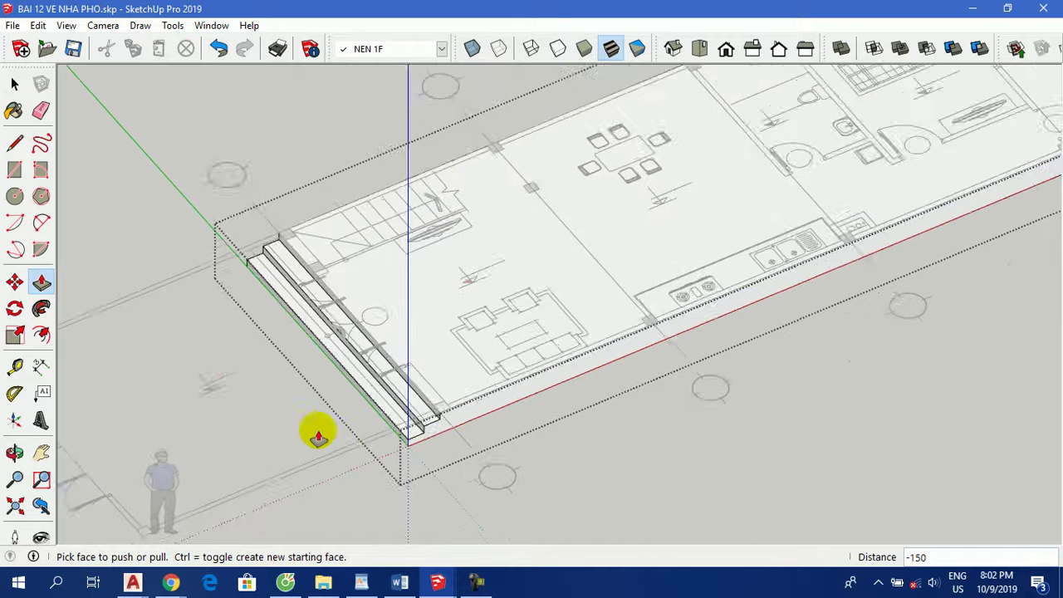
key(space)
scroll(544, 454, down, 3)
scroll(258, 411, up, 2)
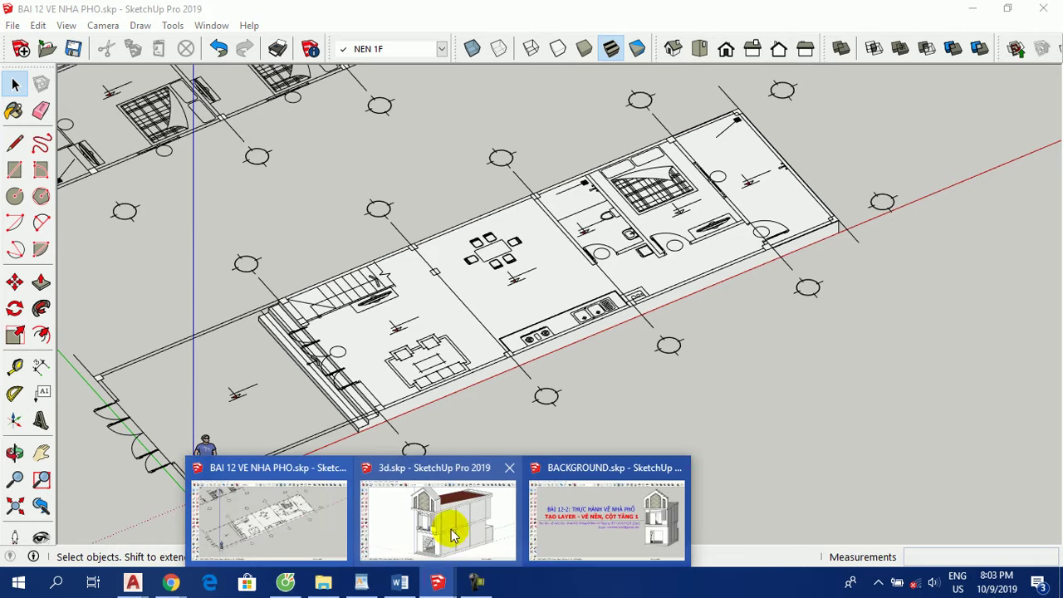
mouse_move(437, 582)
click(451, 514)
mouse_move(524, 357)
middle_down()
mouse_move(634, 408)
mouse_move(569, 420)
middle_up()
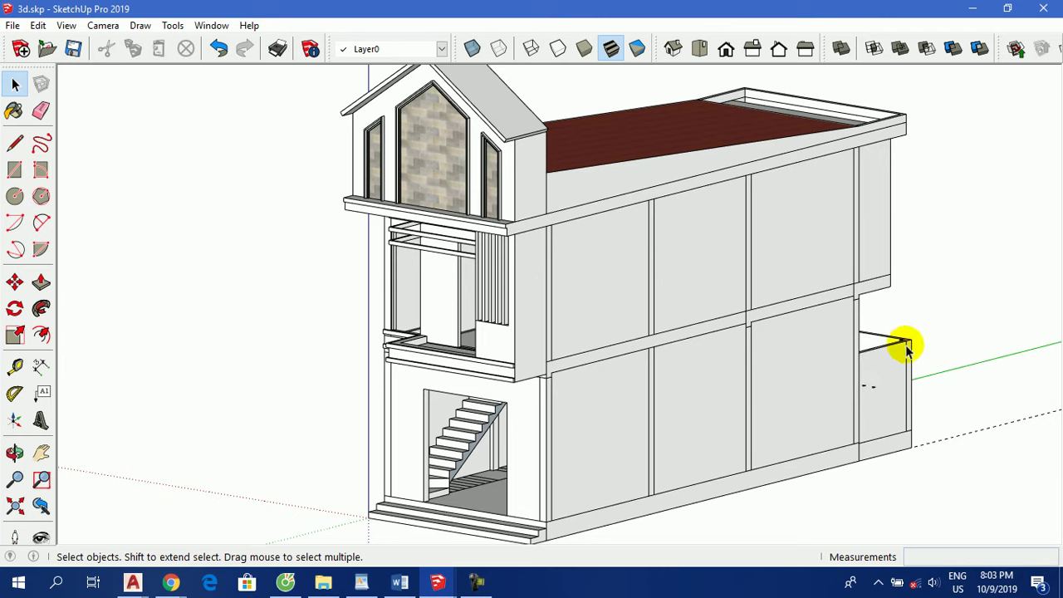
click(973, 9)
scroll(439, 279, up, 2)
scroll(439, 280, up, 1)
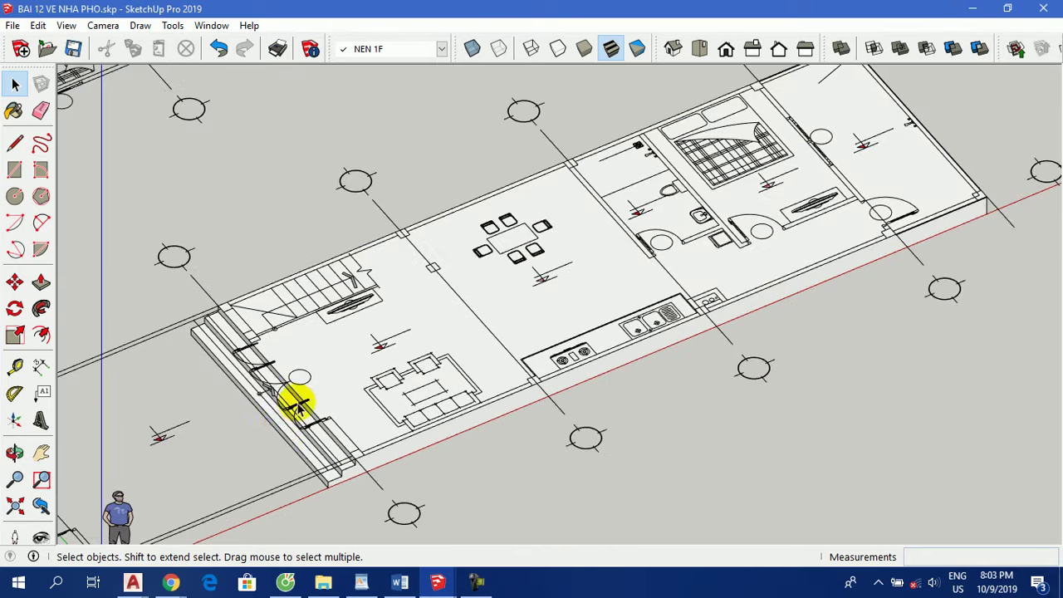
scroll(294, 465, up, 2)
Make COT 1F the current layer and draw a 200 × 200 column square at the slab's front corner.
click(369, 48)
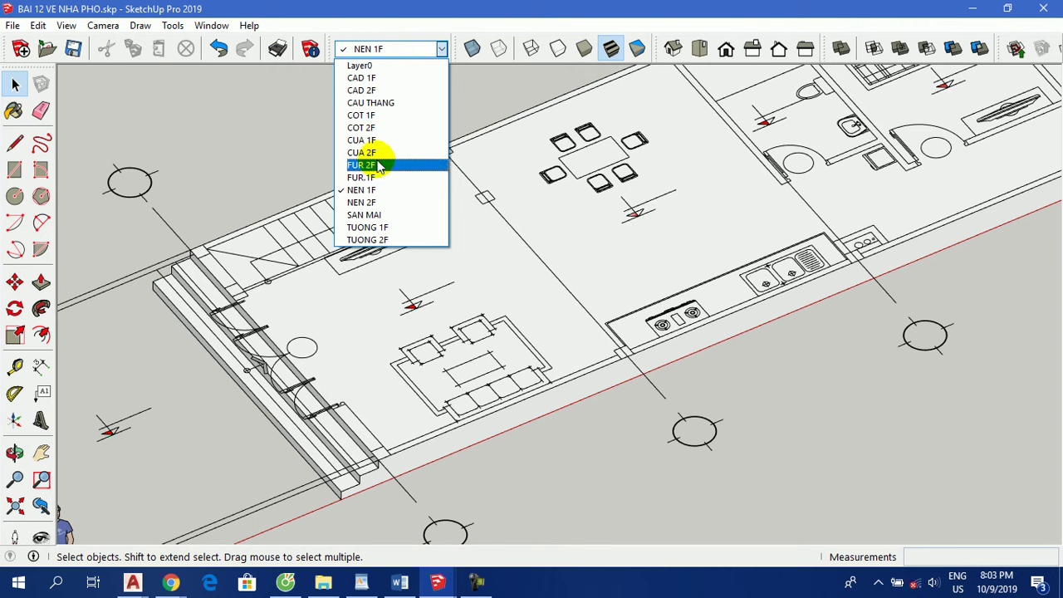
click(382, 116)
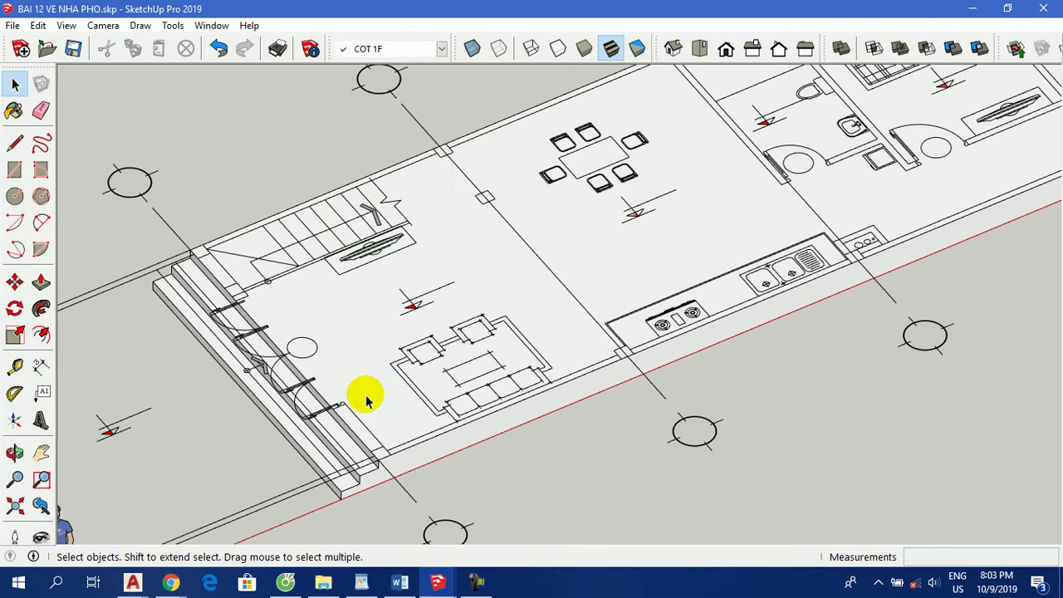
key(r)
scroll(367, 451, up, 3)
scroll(387, 474, up, 2)
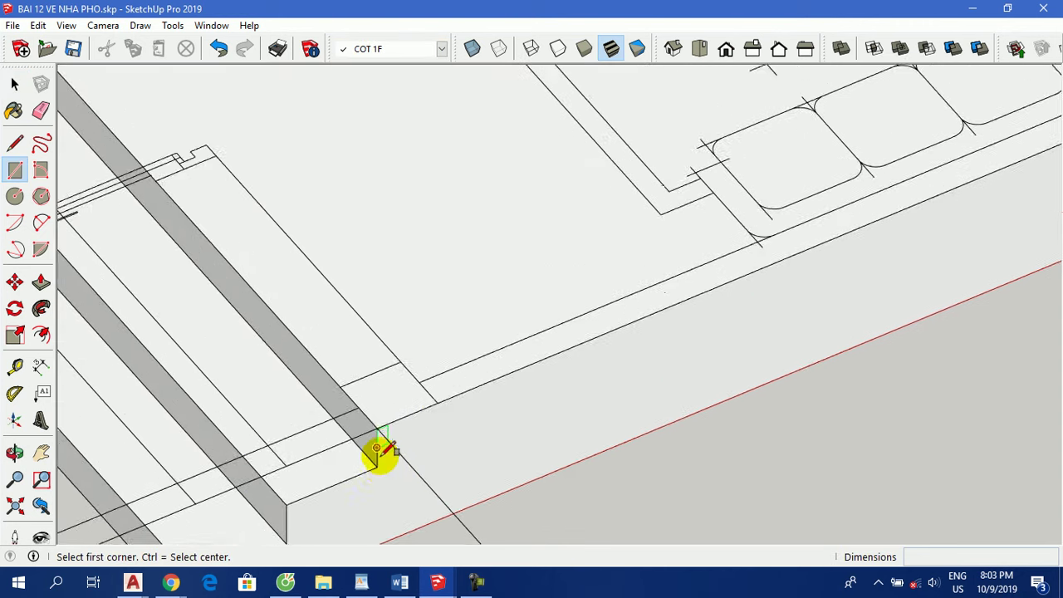
scroll(379, 458, up, 2)
click(374, 413)
click(422, 306)
key(Return)
key(space)
click(403, 359)
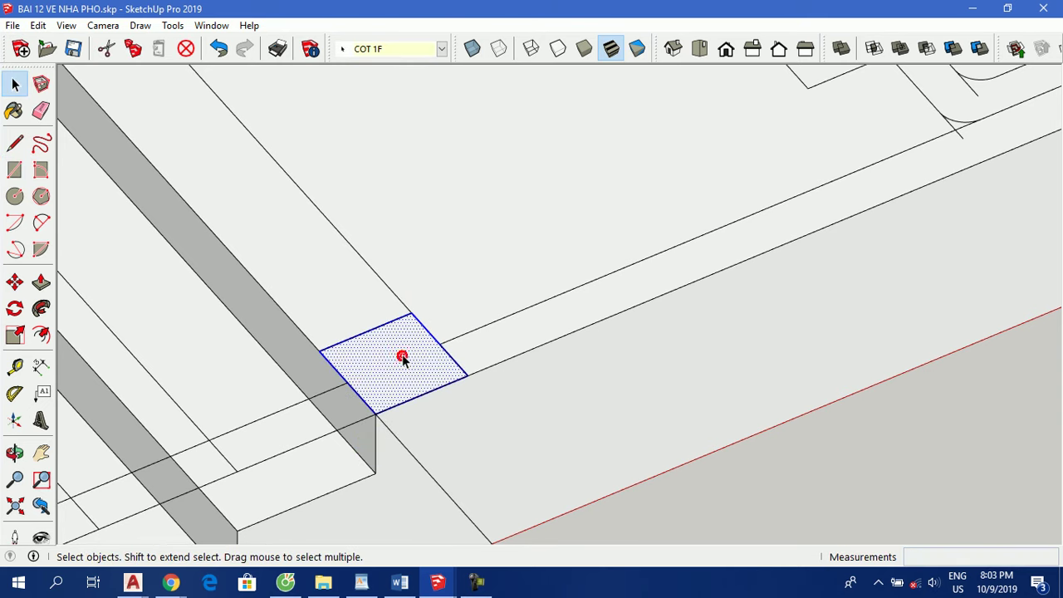
Start making the selected column square a component, entering the name COT 200X2001F.
right_click(401, 357)
click(461, 258)
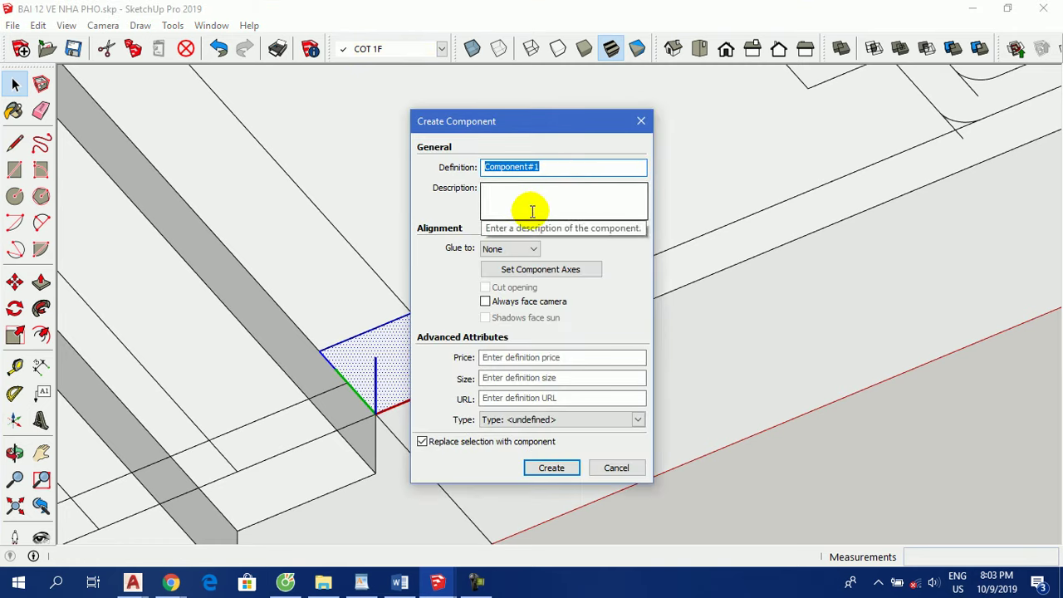
text(COT 200X2001F)
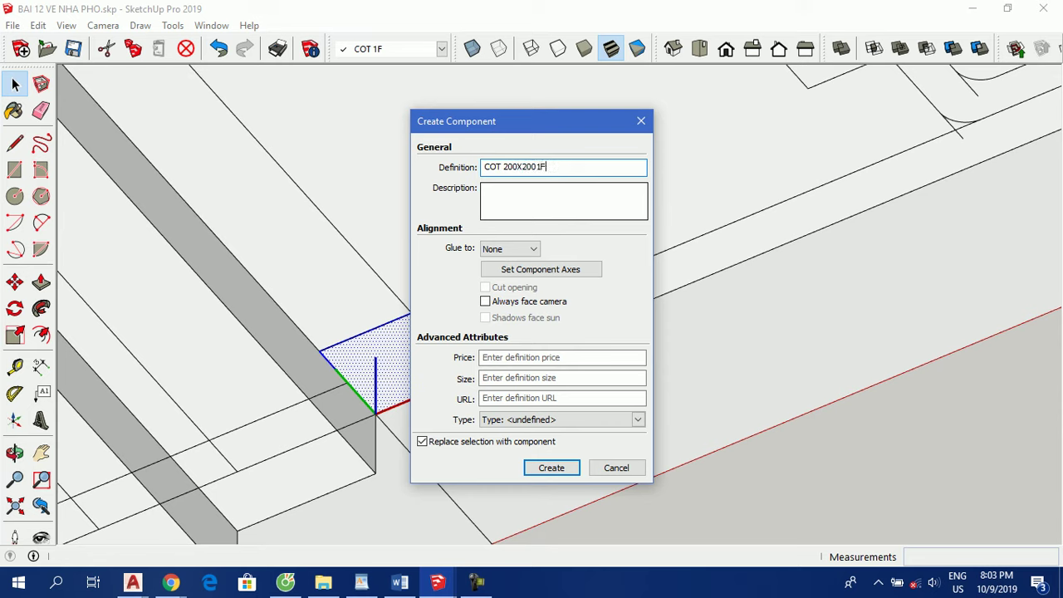
Create the COT 200X2001F column component.
click(550, 467)
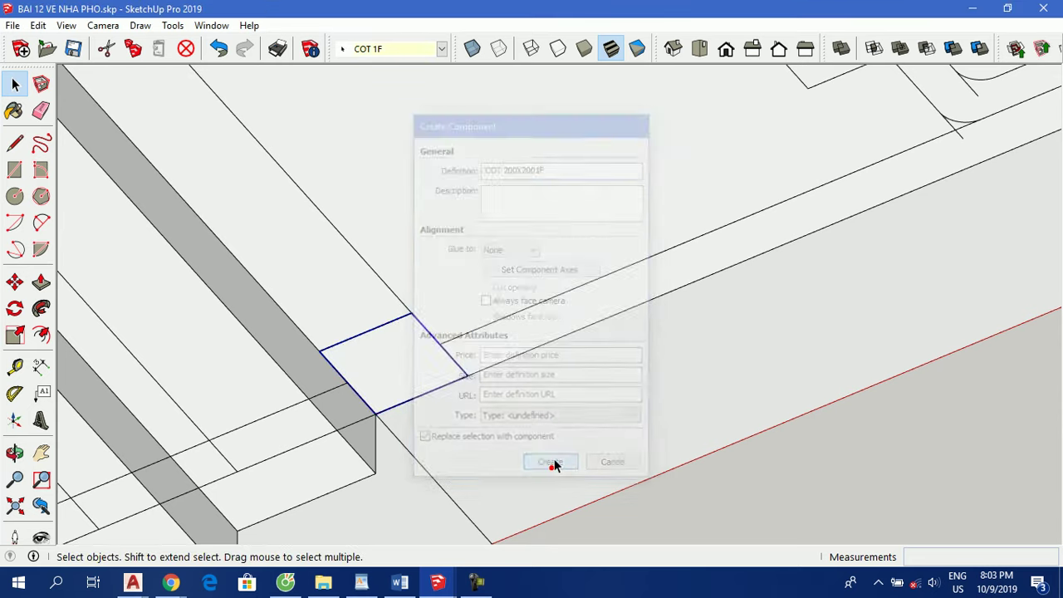
scroll(408, 379, down, 3)
scroll(411, 380, down, 2)
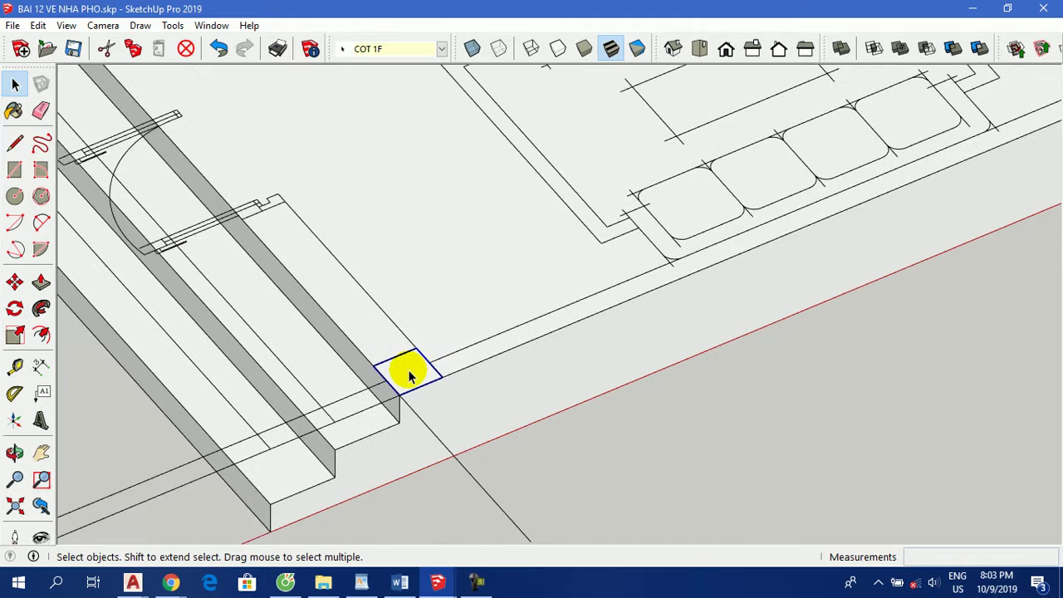
scroll(408, 378, down, 2)
scroll(409, 391, down, 2)
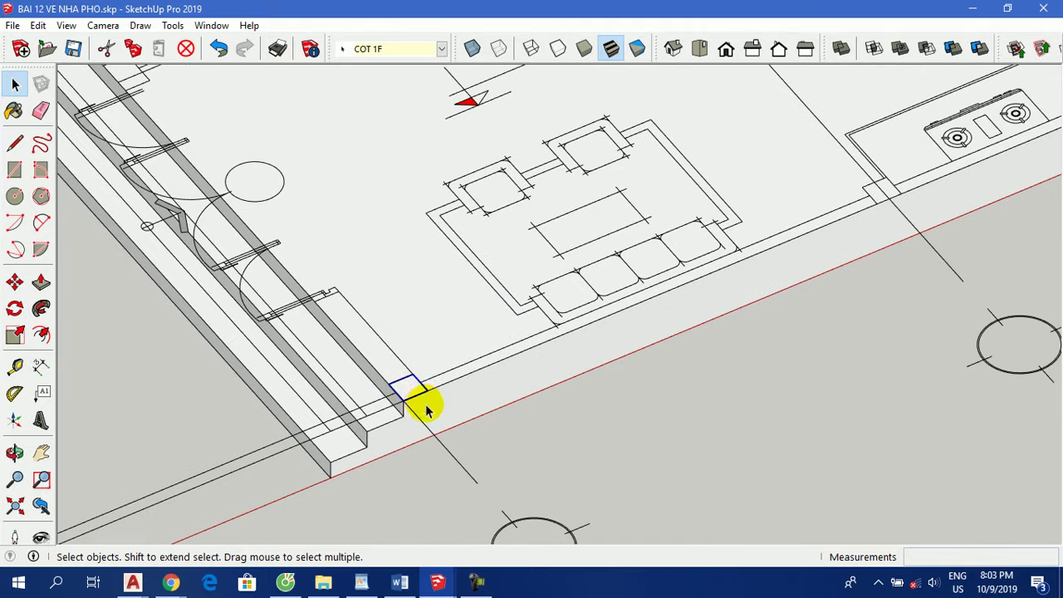
Copy the column 3900 along the kitchen-side wall and onto the next grid point.
key(m)
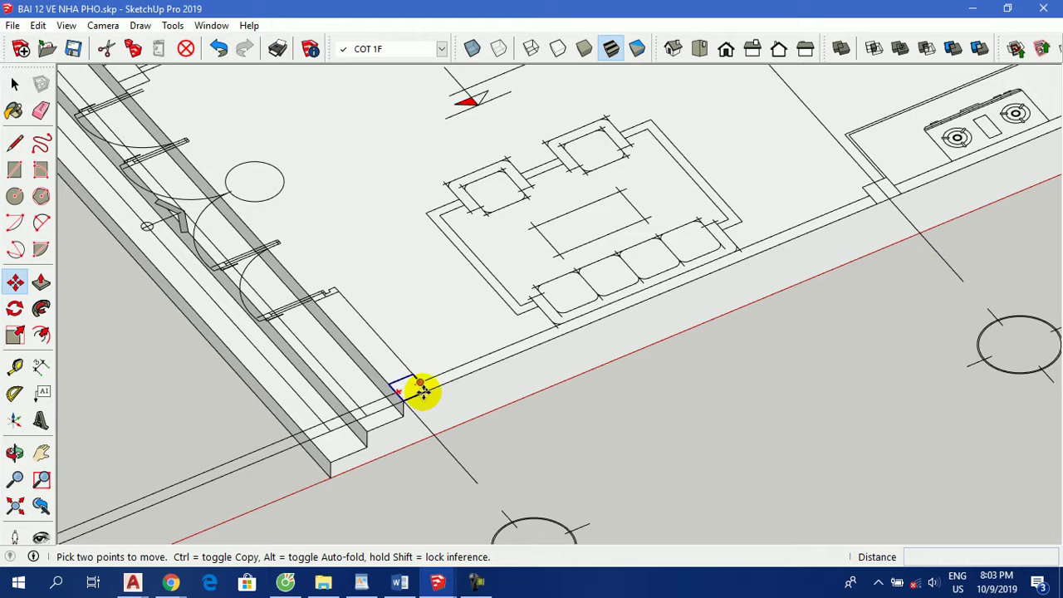
scroll(423, 390, up, 2)
click(425, 386)
scroll(418, 382, down, 1)
scroll(407, 416, down, 2)
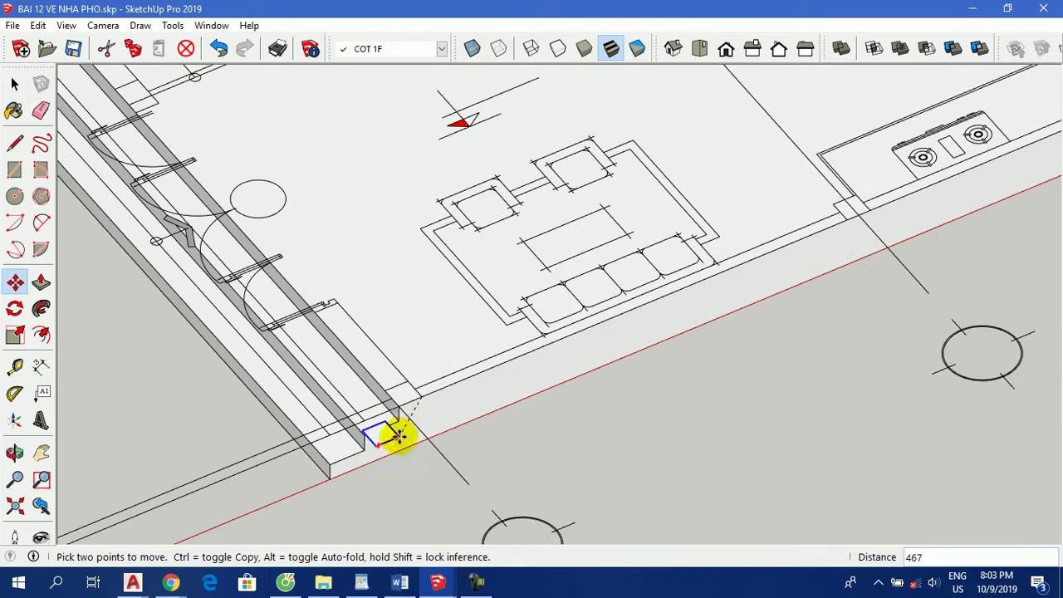
key(ctrl)
scroll(424, 437, down, 3)
scroll(573, 360, up, 1)
scroll(706, 291, up, 2)
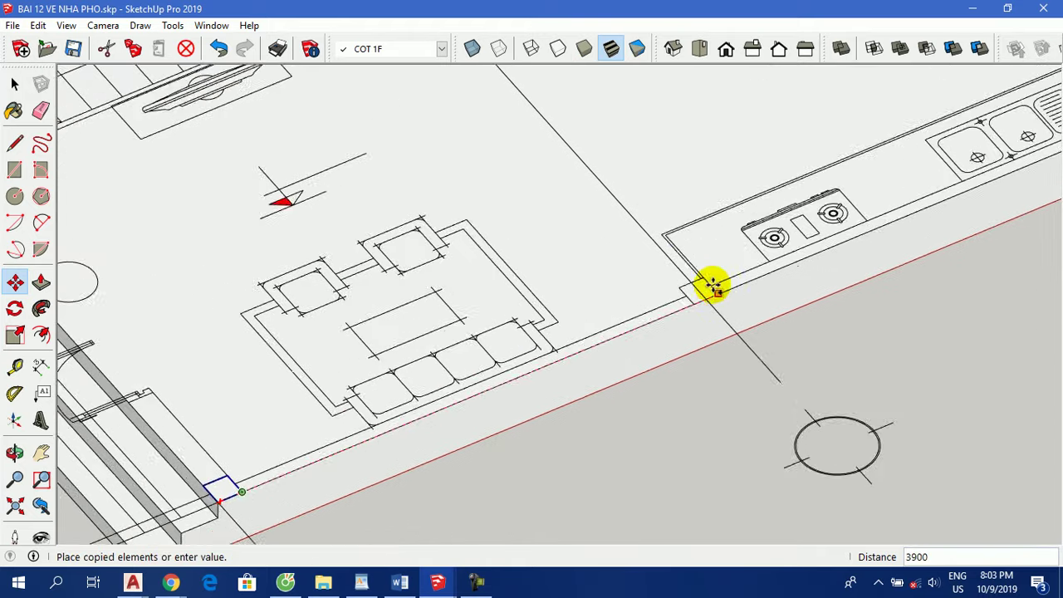
scroll(714, 291, up, 2)
click(720, 299)
scroll(498, 357, down, 3)
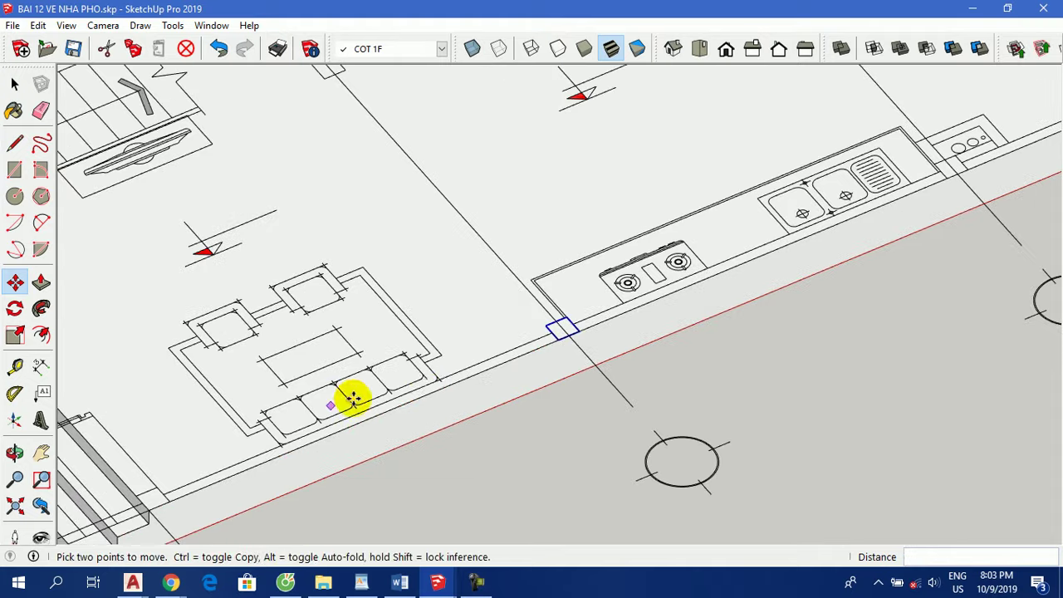
scroll(390, 399, down, 1)
scroll(508, 356, up, 2)
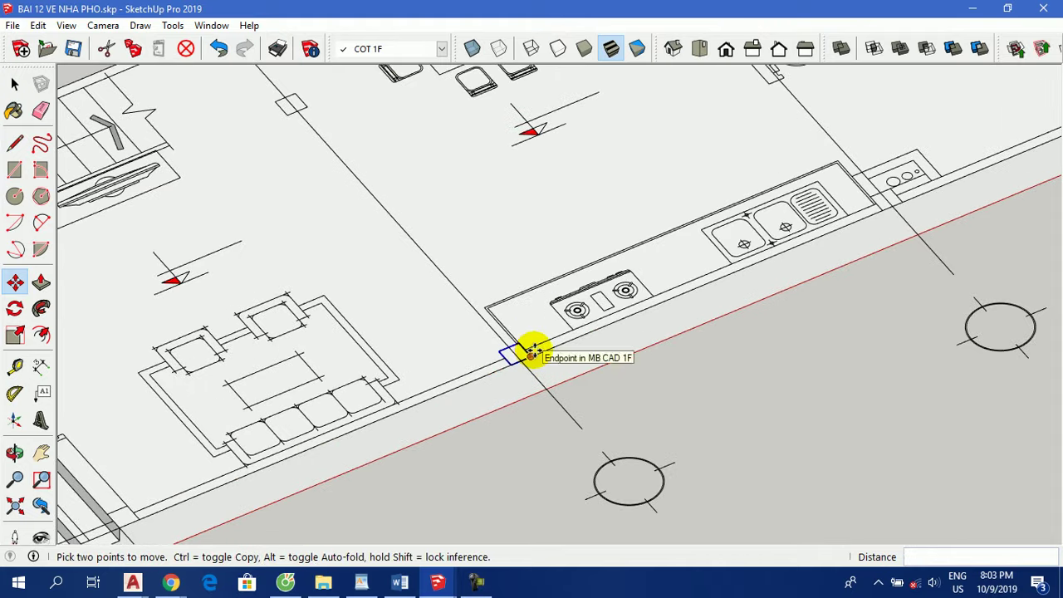
click(533, 352)
scroll(410, 339, down, 1)
scroll(382, 357, down, 2)
scroll(676, 270, up, 3)
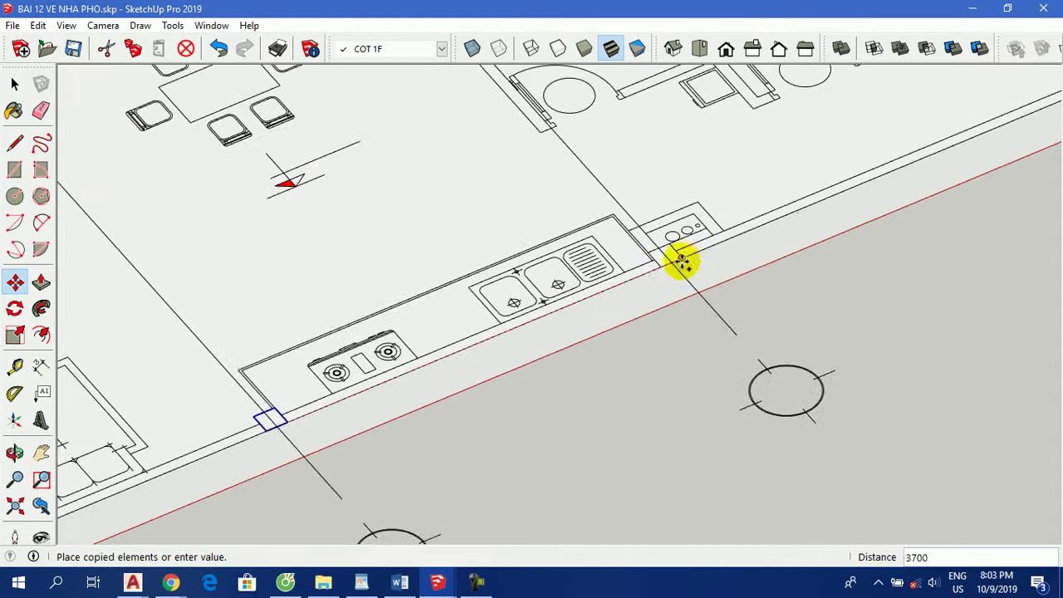
scroll(677, 266, up, 2)
click(681, 256)
Move a column onto the grid point where the grid line meets the slab corner.
key(q)
key(m)
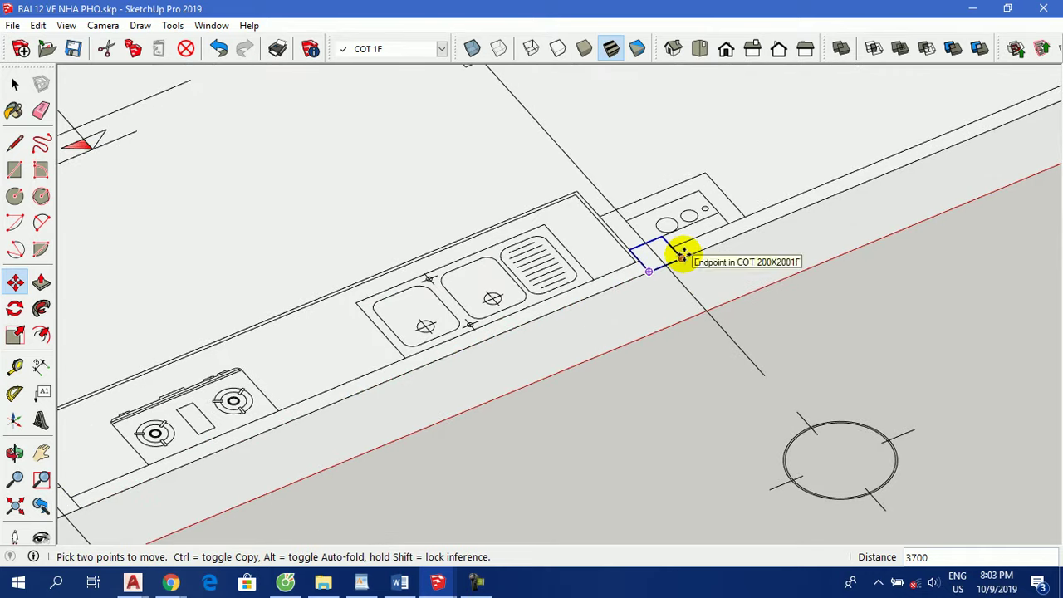
click(731, 206)
scroll(498, 332, down, 2)
scroll(789, 231, down, 2)
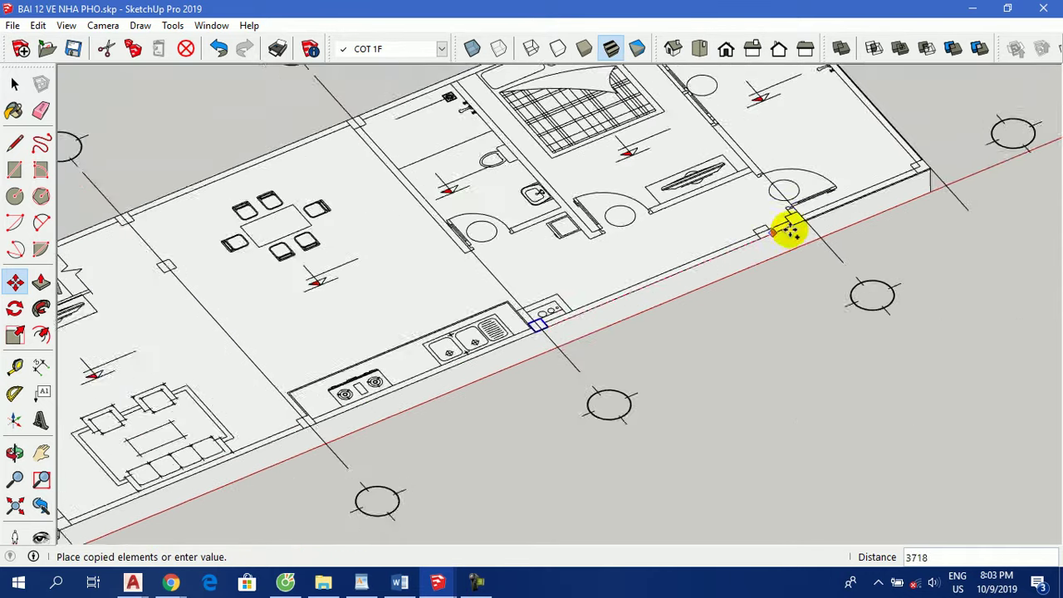
scroll(789, 225, up, 2)
scroll(797, 226, up, 1)
scroll(810, 226, up, 1)
scroll(817, 220, up, 1)
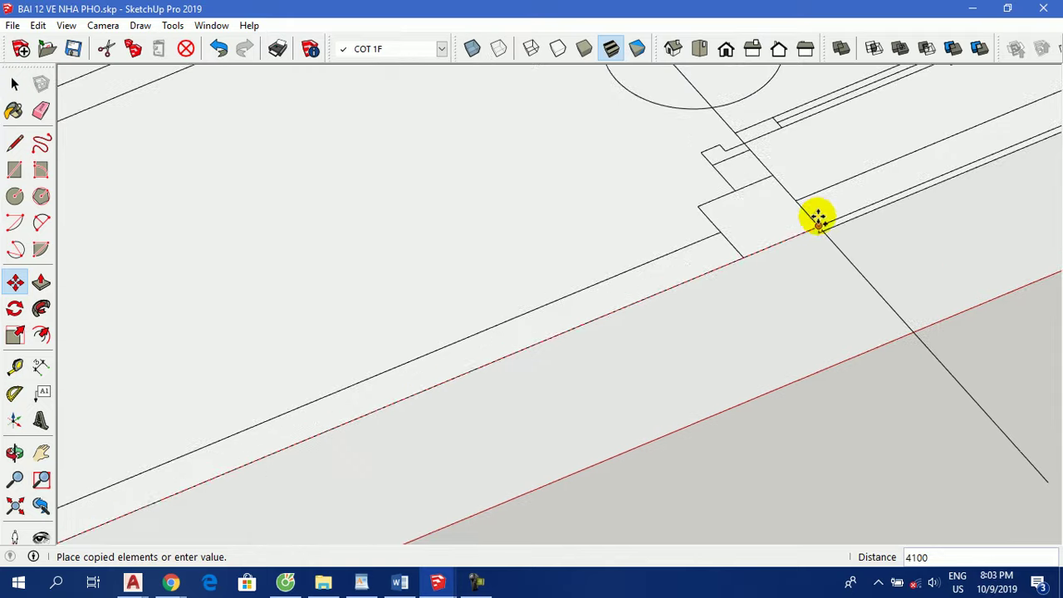
scroll(815, 220, up, 2)
scroll(814, 229, up, 2)
click(835, 243)
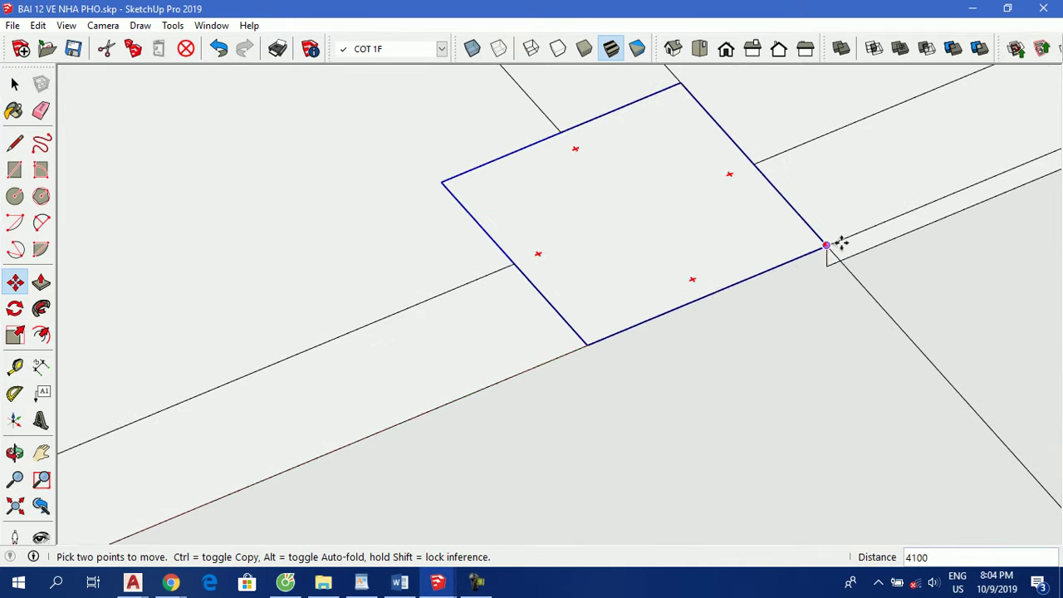
scroll(719, 306, down, 2)
scroll(688, 356, down, 2)
scroll(712, 343, down, 2)
scroll(757, 292, down, 1)
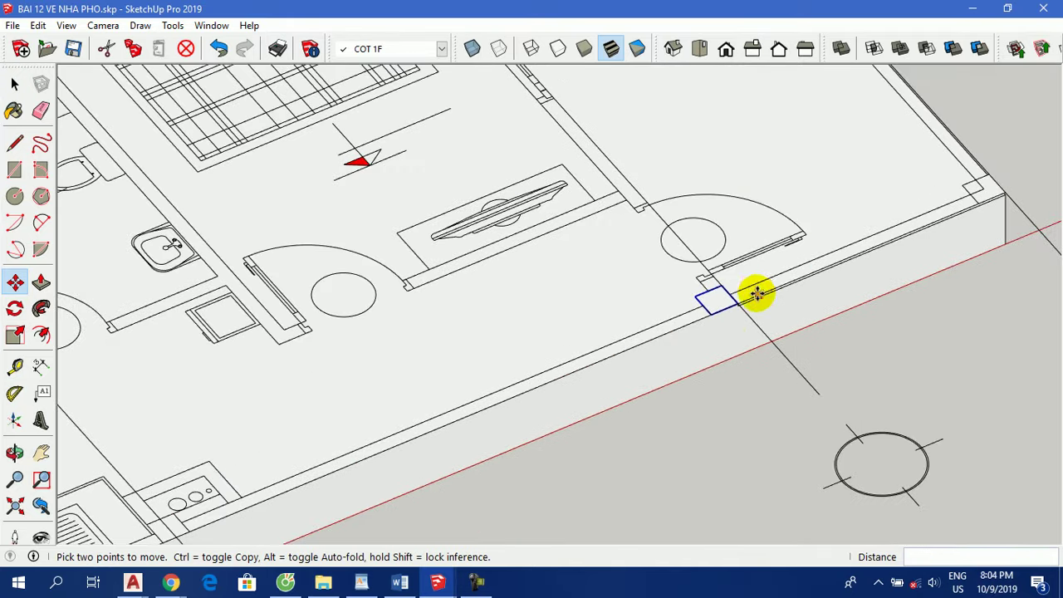
scroll(722, 320, down, 2)
scroll(718, 333, down, 1)
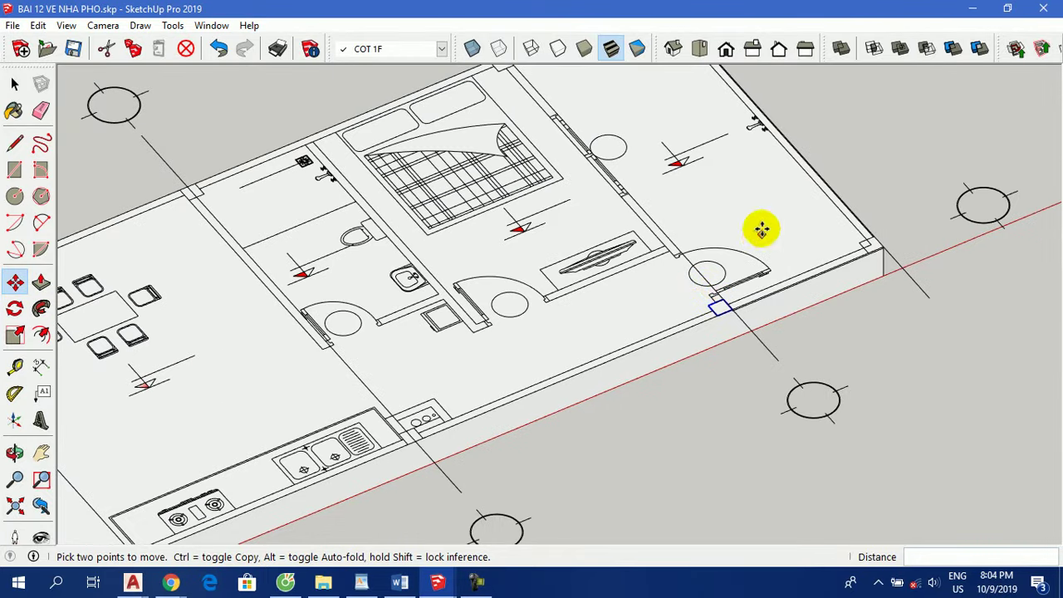
scroll(783, 171, down, 2)
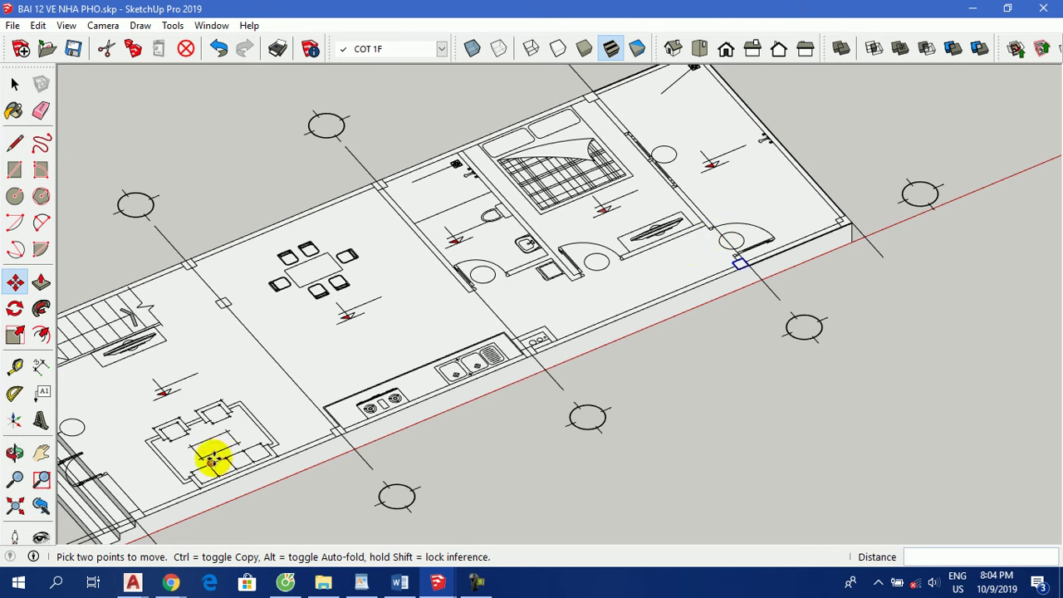
scroll(783, 254, up, 2)
scroll(707, 278, up, 3)
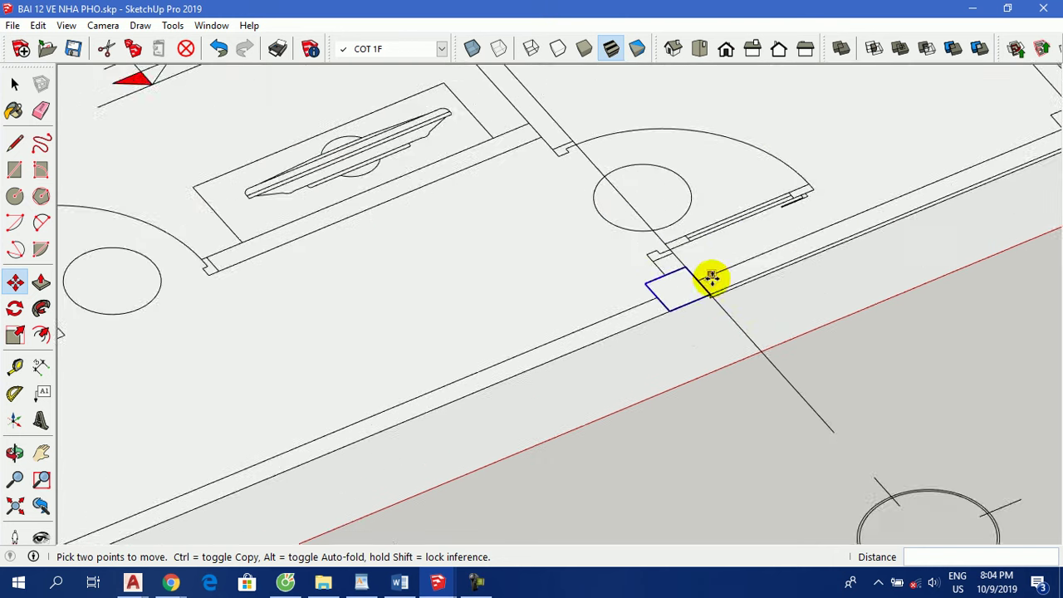
scroll(641, 265, up, 2)
Copy the column square to the first two grid points where grid lines meet the far wall.
click(621, 299)
scroll(672, 315, down, 3)
scroll(679, 373, down, 2)
scroll(656, 365, down, 2)
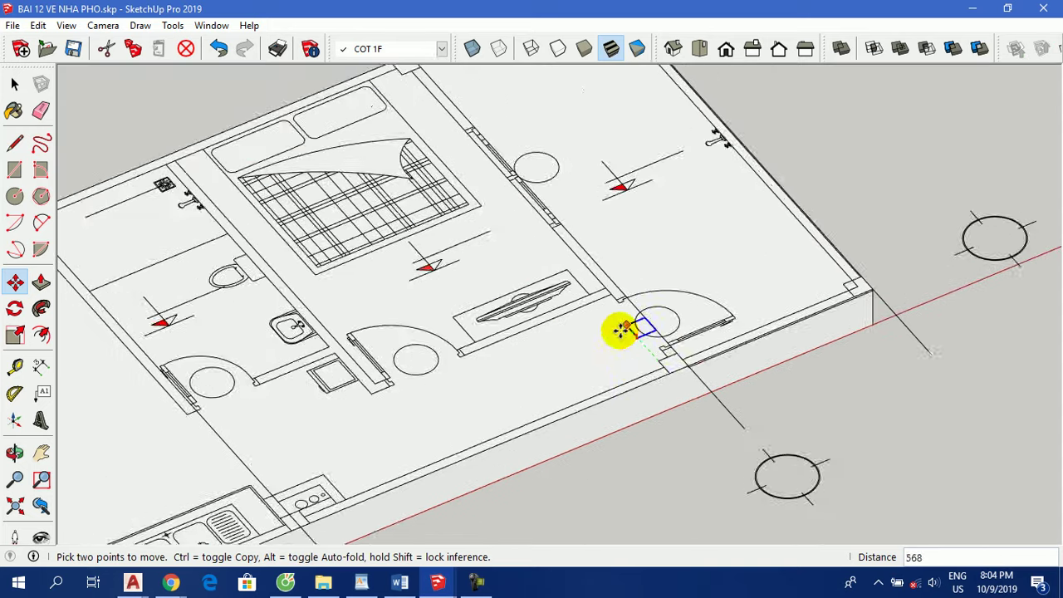
scroll(623, 340, down, 2)
key(ctrl)
scroll(483, 163, up, 3)
scroll(483, 166, up, 2)
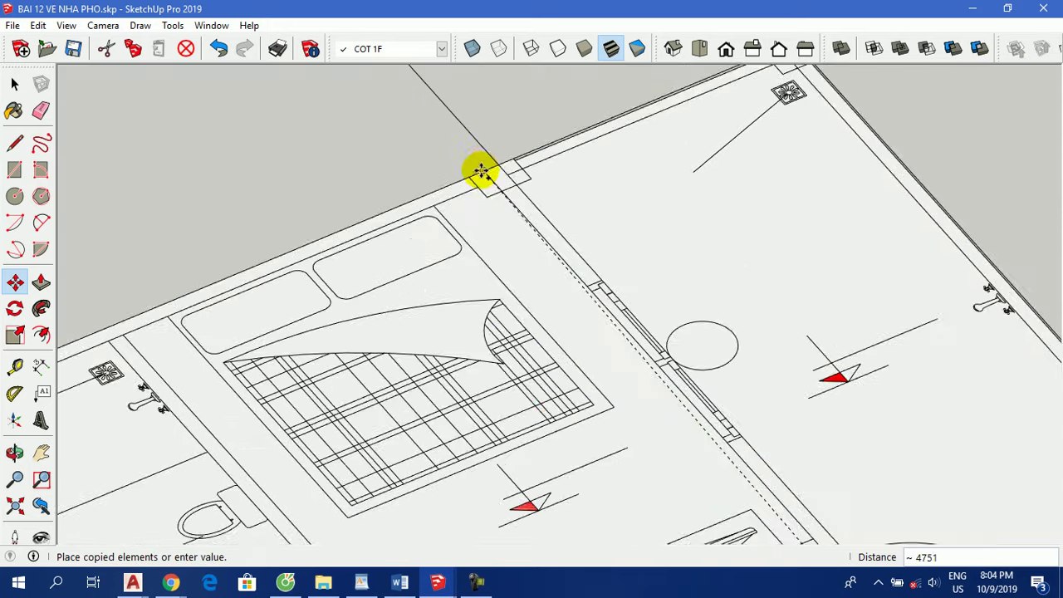
scroll(481, 170, up, 2)
scroll(465, 184, up, 2)
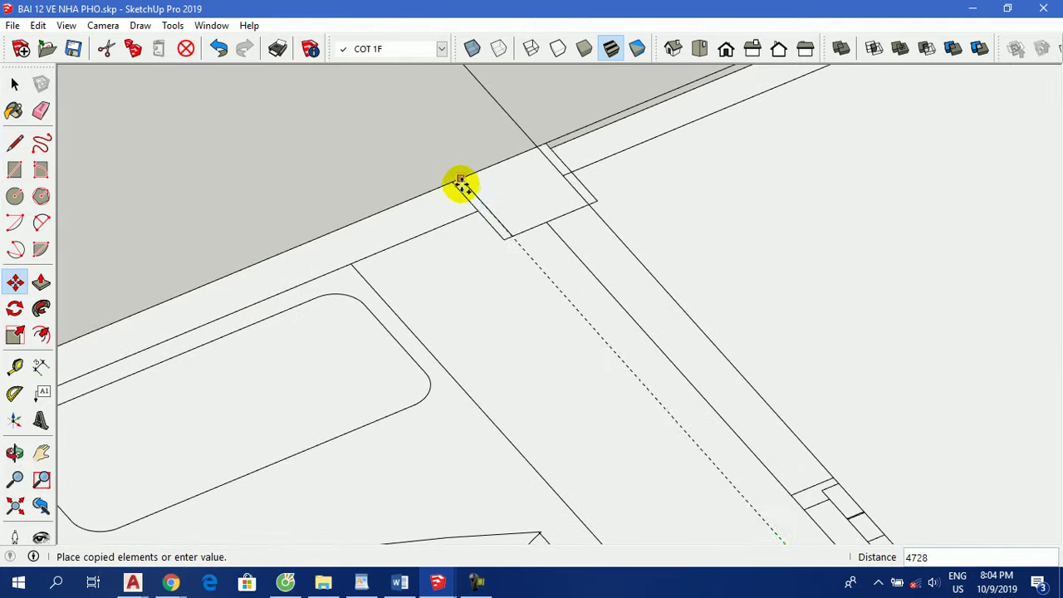
click(455, 183)
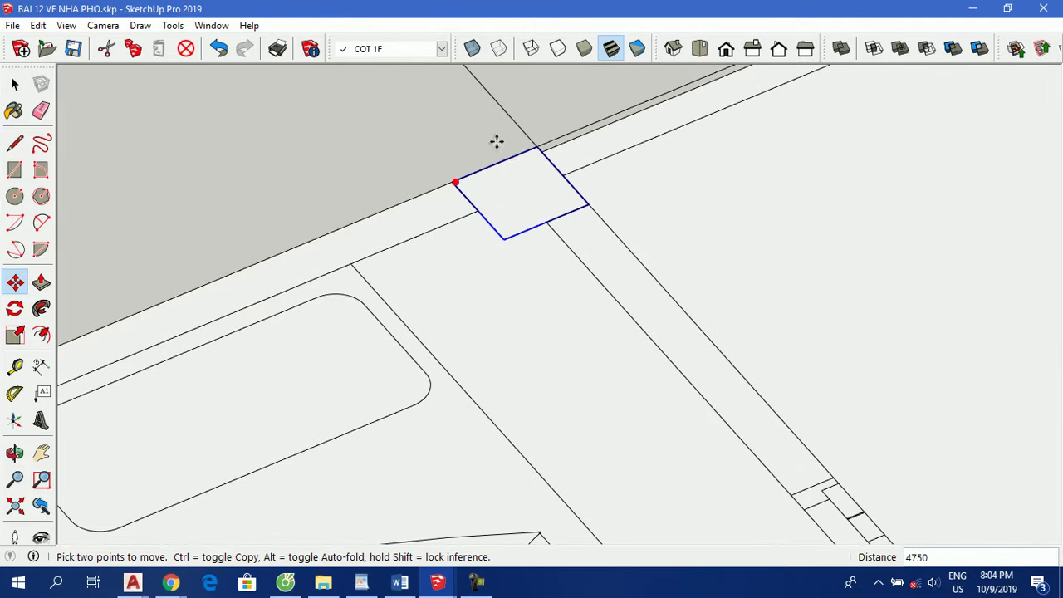
click(455, 181)
scroll(589, 133, down, 3)
scroll(594, 135, down, 2)
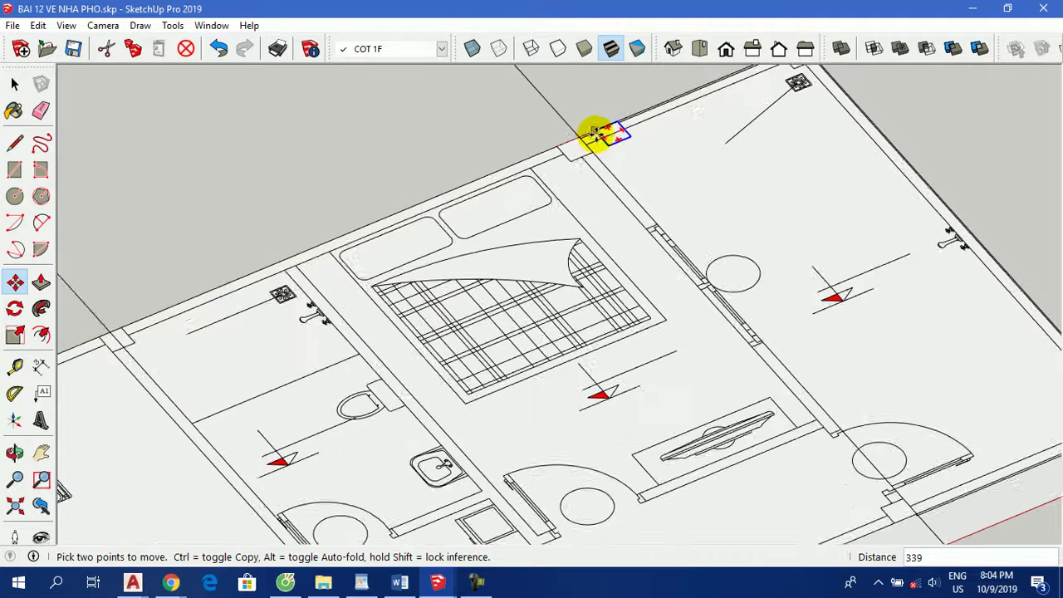
scroll(595, 135, down, 2)
key(ctrl)
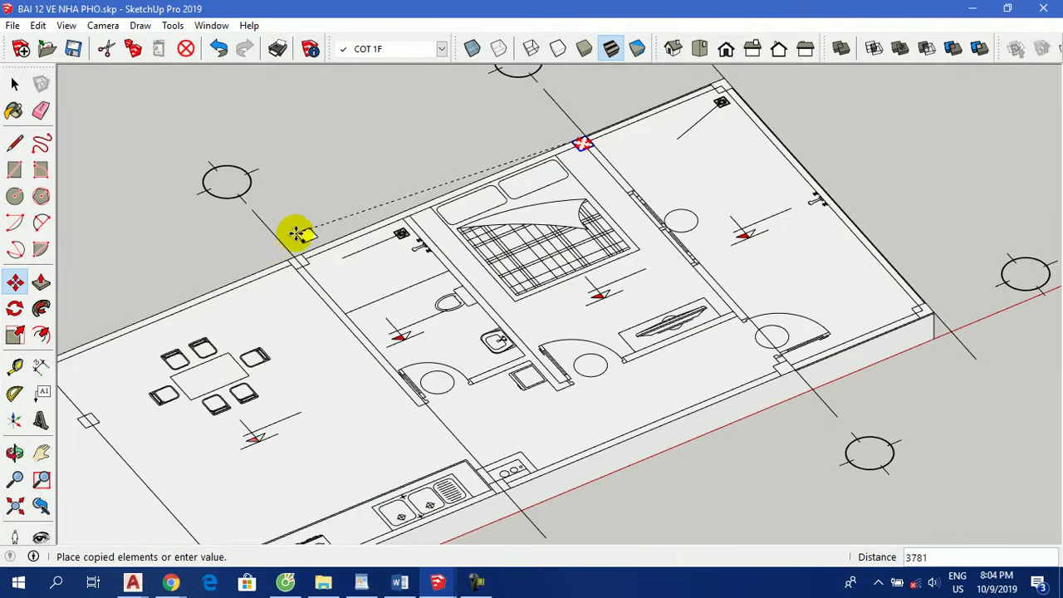
scroll(291, 249, up, 2)
scroll(287, 266, up, 2)
scroll(286, 276, up, 1)
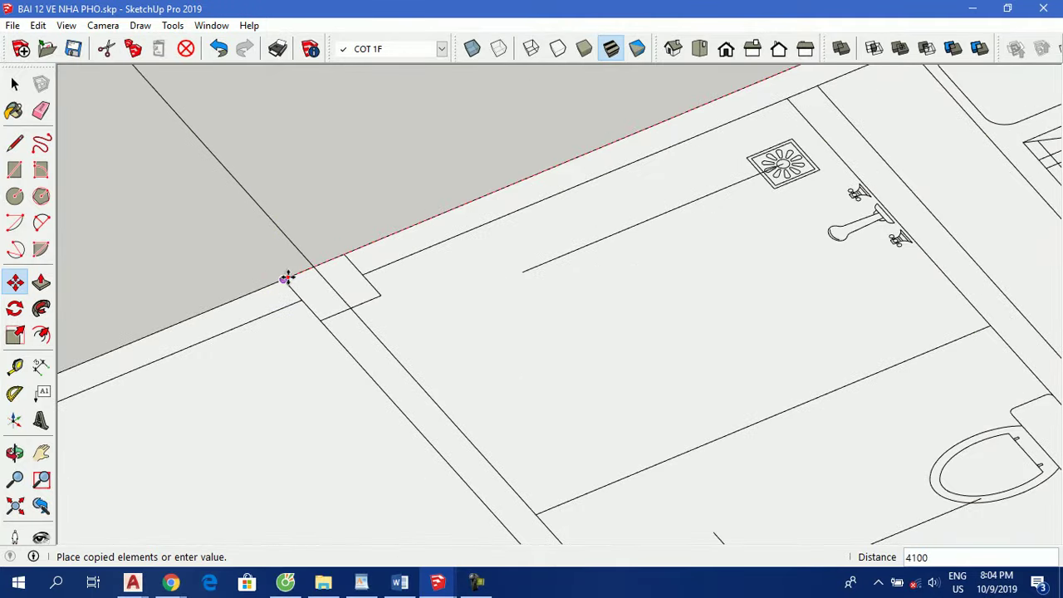
click(286, 277)
scroll(320, 264, up, 2)
Copy the column to the dining-room wall grid point and the stair corner, then deselect.
click(286, 277)
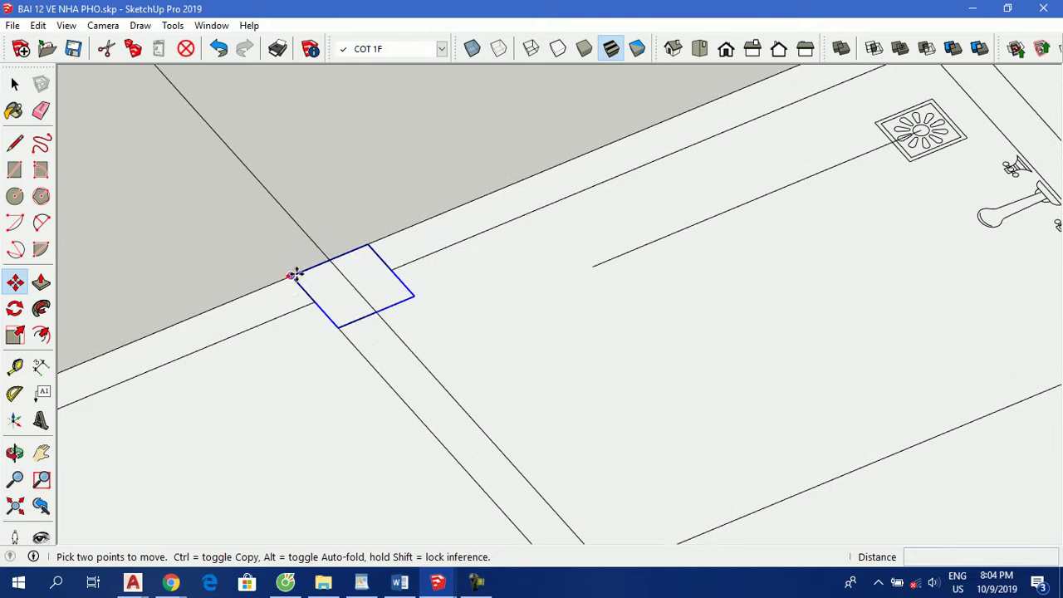
scroll(450, 161, down, 2)
scroll(491, 138, down, 2)
scroll(518, 126, down, 2)
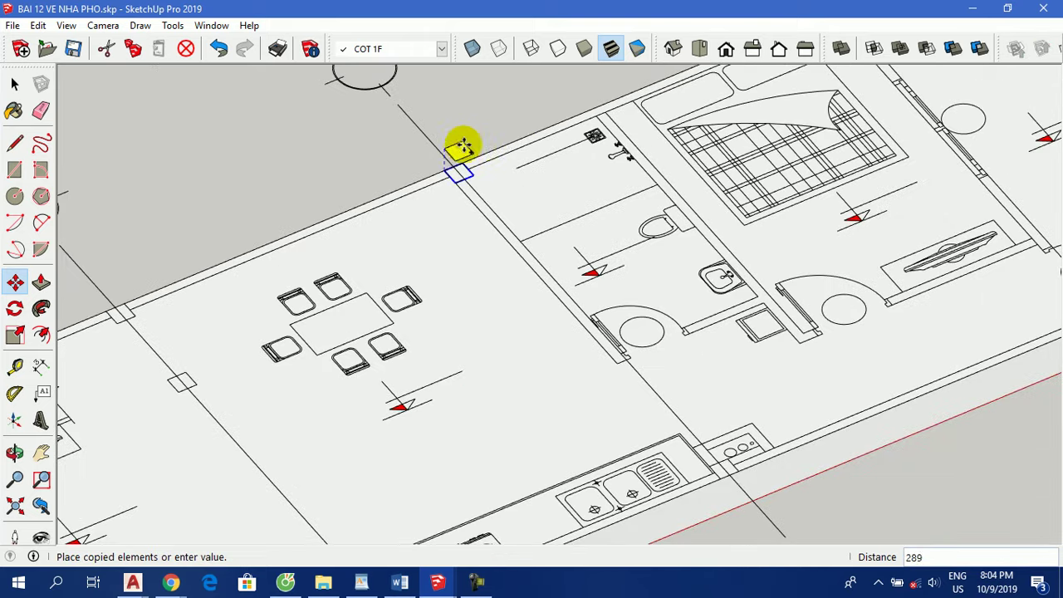
scroll(498, 150, down, 2)
scroll(280, 247, up, 5)
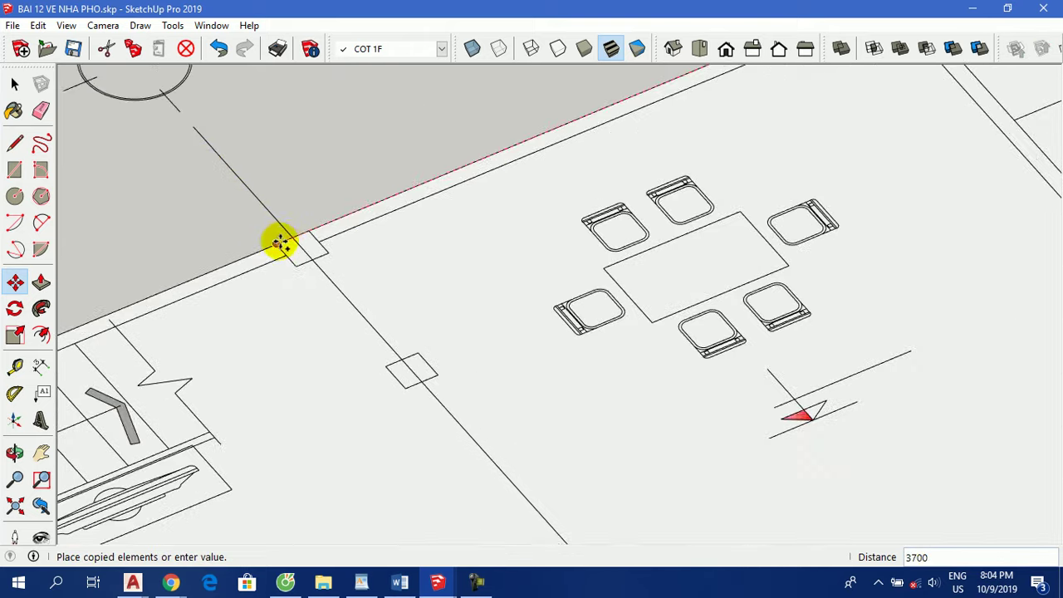
click(279, 243)
shift+middle_drag(294, 239, 339, 224)
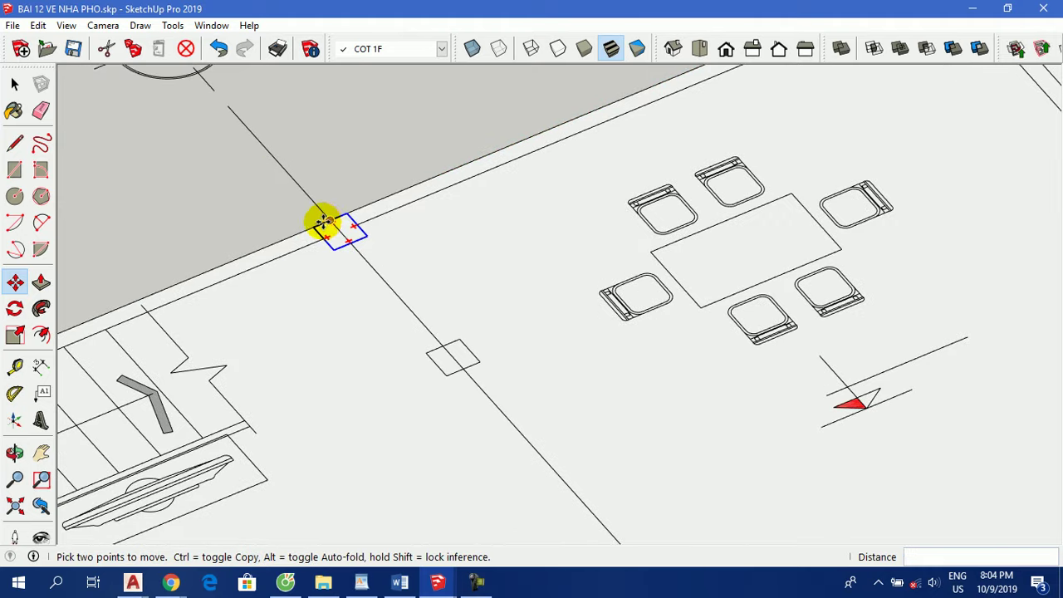
click(314, 226)
scroll(418, 142, down, 1)
scroll(474, 111, down, 3)
scroll(415, 149, down, 2)
key(ctrl)
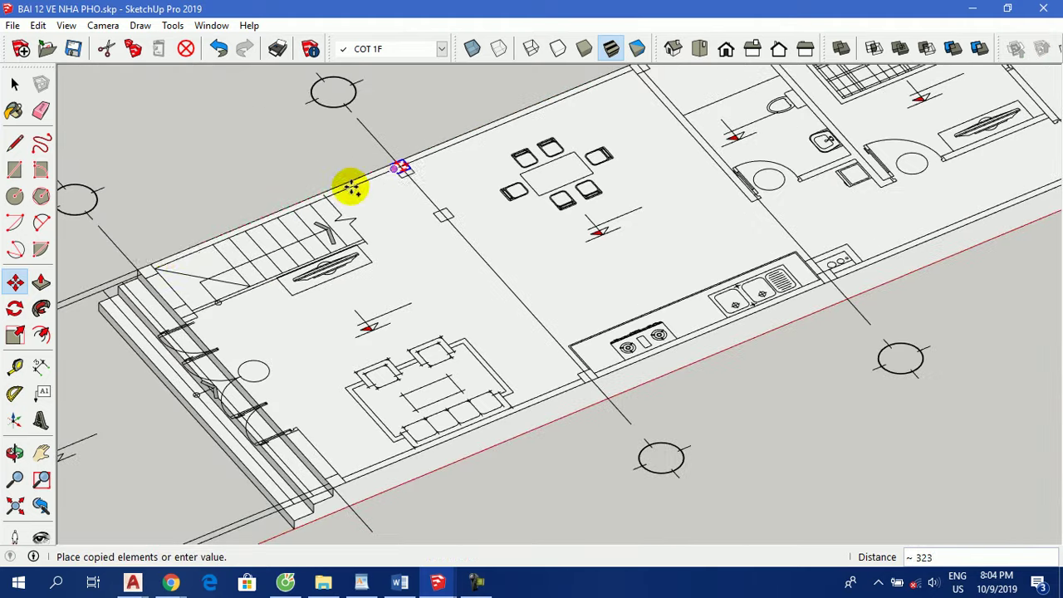
scroll(133, 267, up, 3)
scroll(153, 265, up, 2)
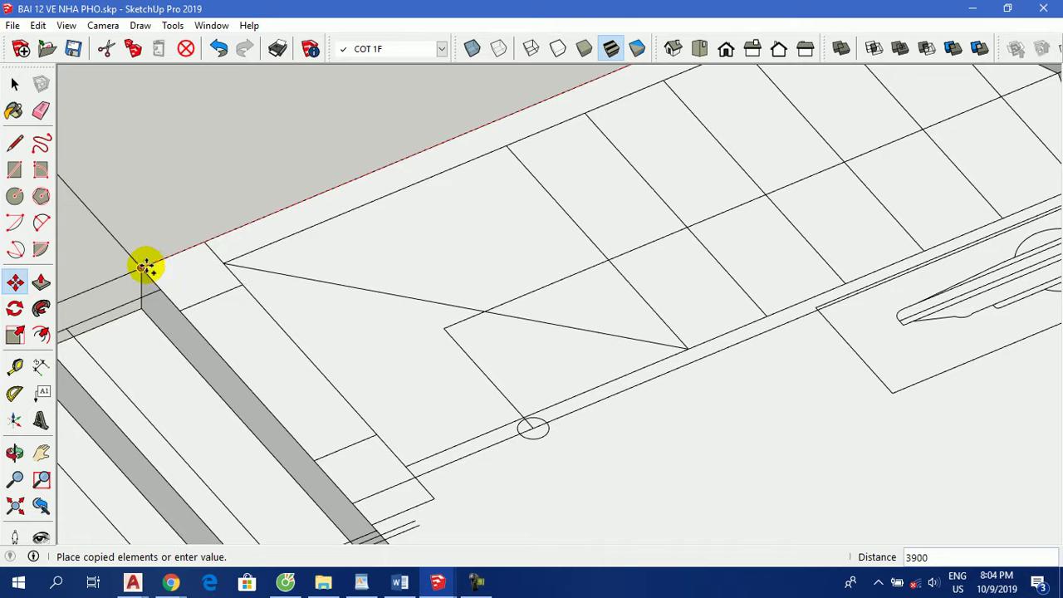
click(143, 266)
scroll(249, 166, down, 4)
scroll(282, 349, down, 3)
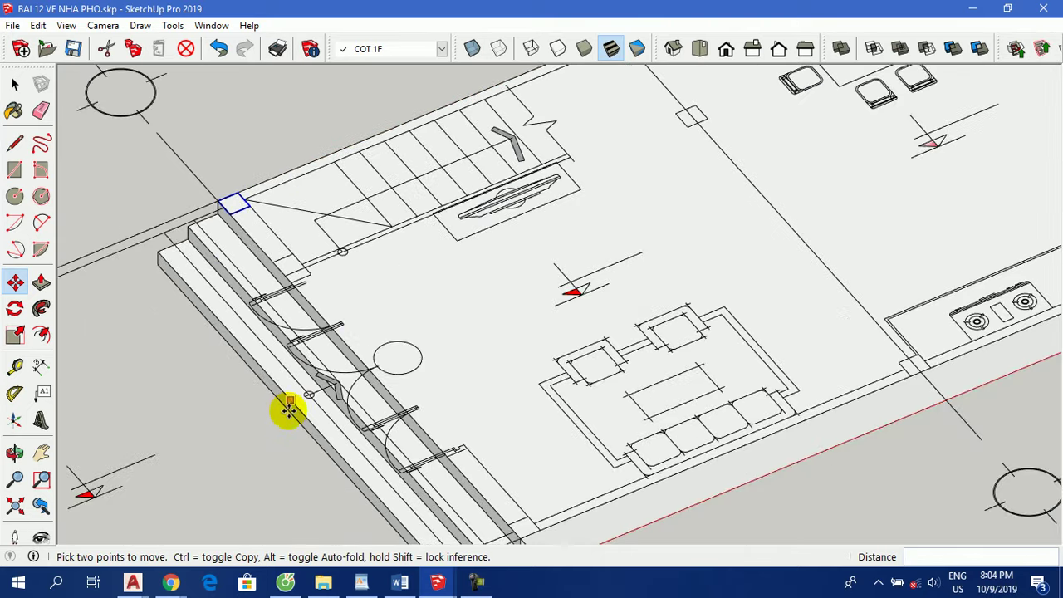
scroll(241, 232, up, 1)
key(space)
click(270, 169)
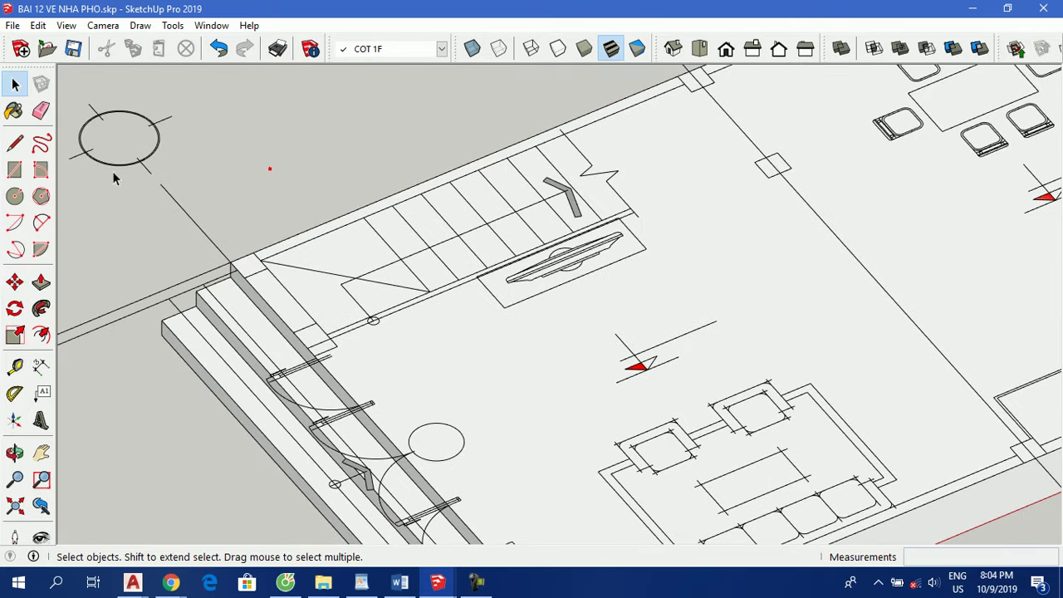
Copy the stair-corner column to the interior grid point.
click(17, 282)
click(241, 261)
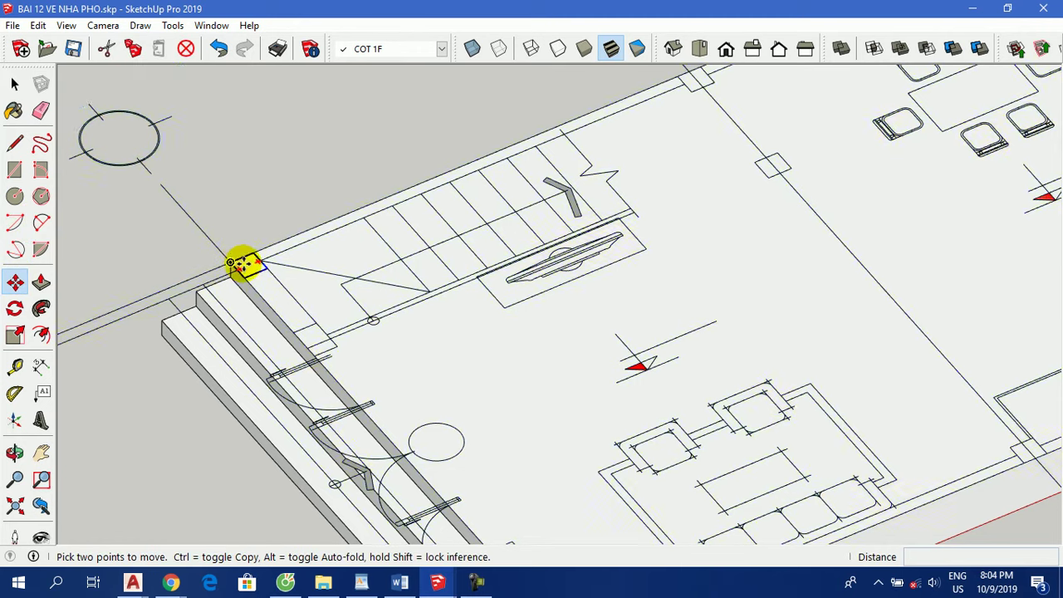
key(space)
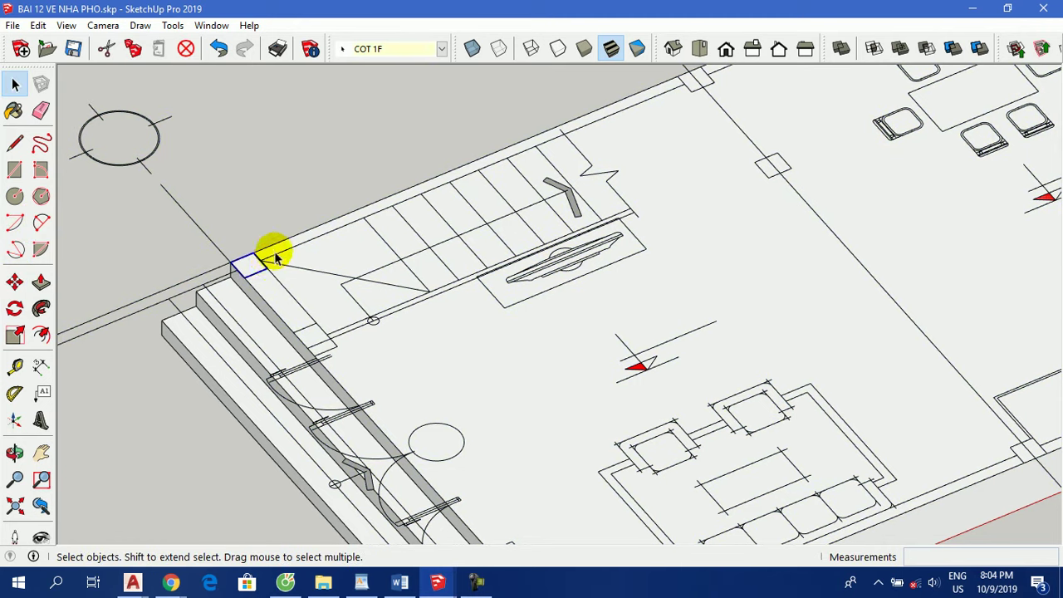
key(m)
scroll(224, 257, up, 2)
click(230, 260)
scroll(230, 260, down, 3)
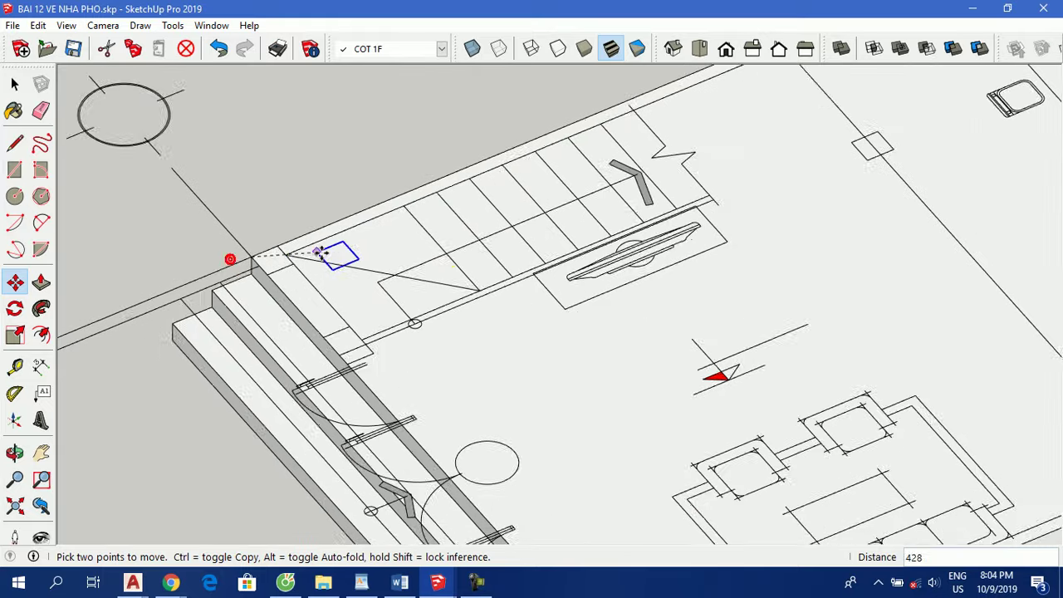
scroll(462, 244, up, 1)
key(ctrl)
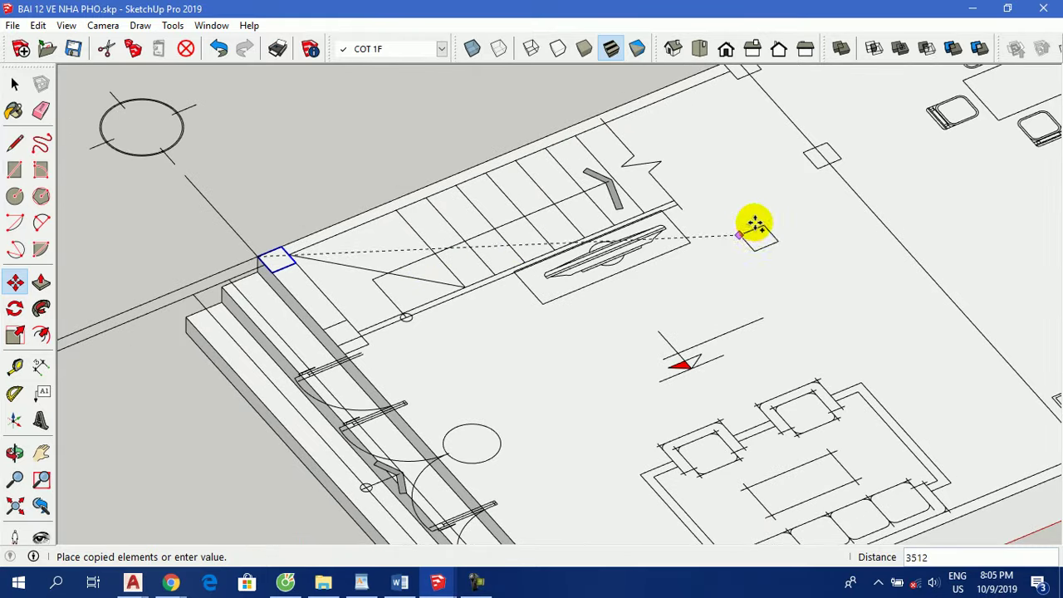
scroll(340, 443, down, 1)
scroll(689, 224, up, 3)
scroll(704, 214, up, 2)
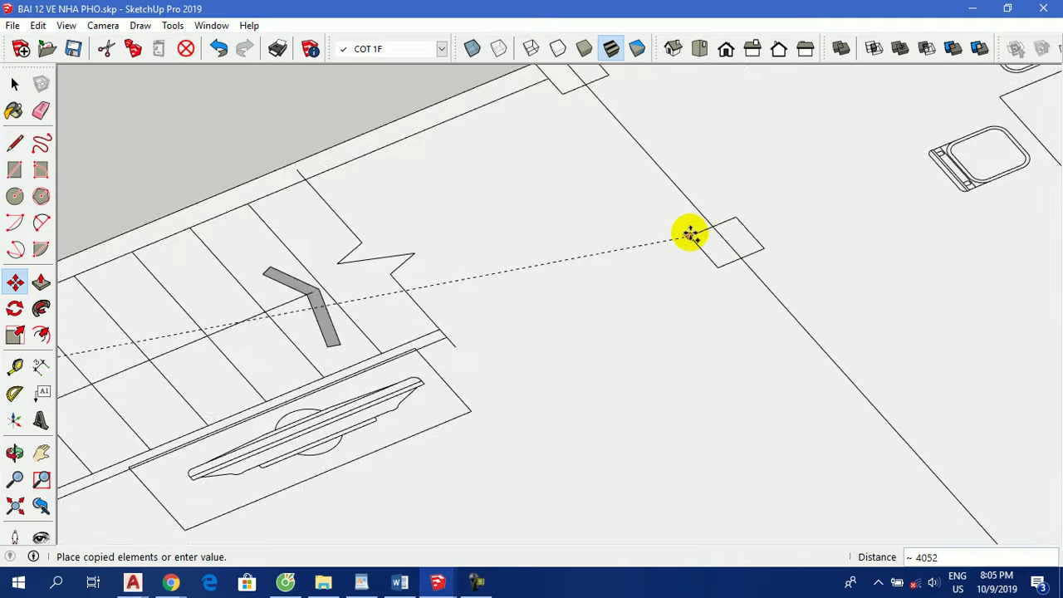
click(690, 235)
Copy the column footprint down the stair edge to the stair endpoint.
scroll(570, 247, down, 3)
scroll(333, 332, down, 1)
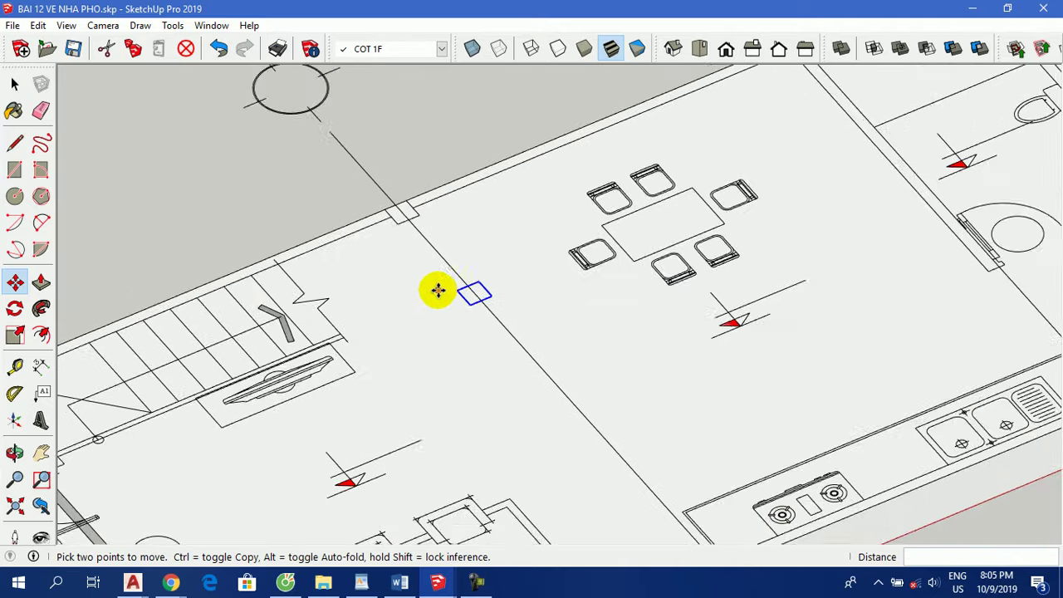
scroll(401, 325, down, 1)
scroll(125, 419, up, 2)
scroll(128, 415, up, 2)
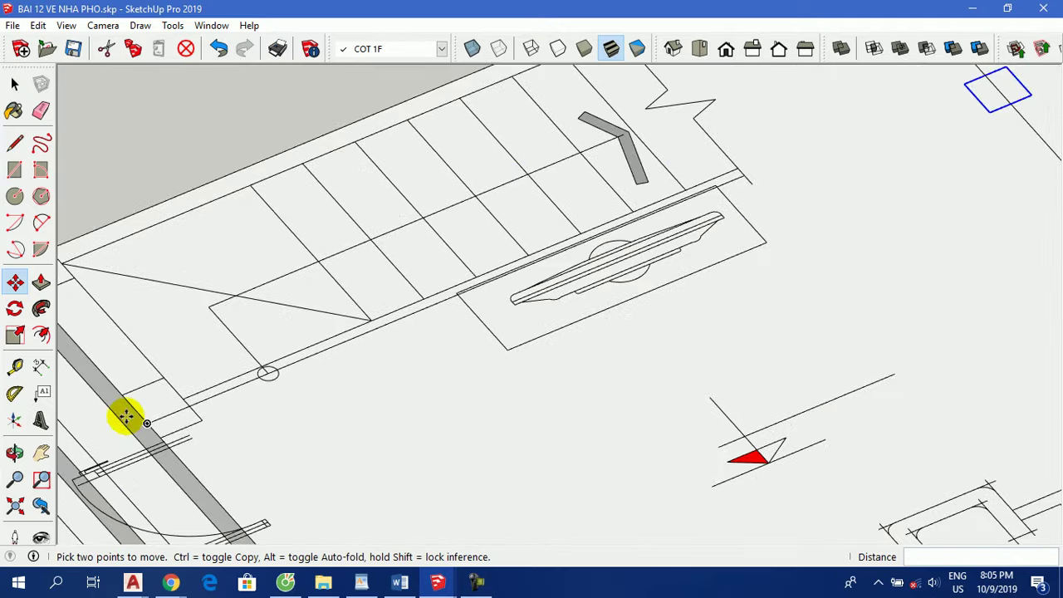
scroll(333, 299, up, 1)
scroll(233, 286, up, 1)
key(space)
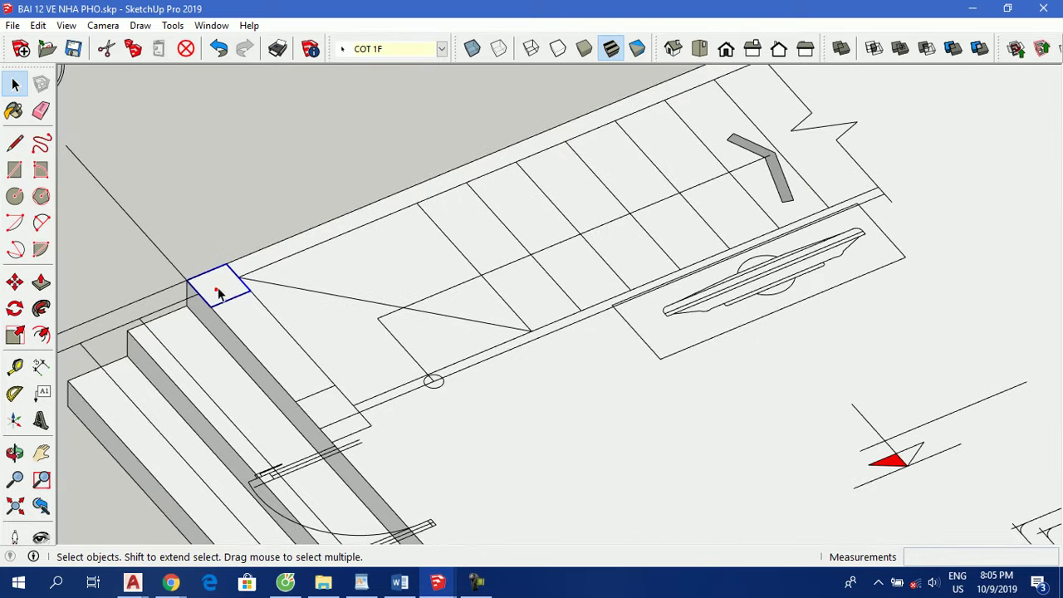
key(m)
mouse_move(212, 308)
ctrl+mouse_down()
mouse_move(292, 368)
mouse_move(318, 424)
ctrl+mouse_up()
click(318, 424)
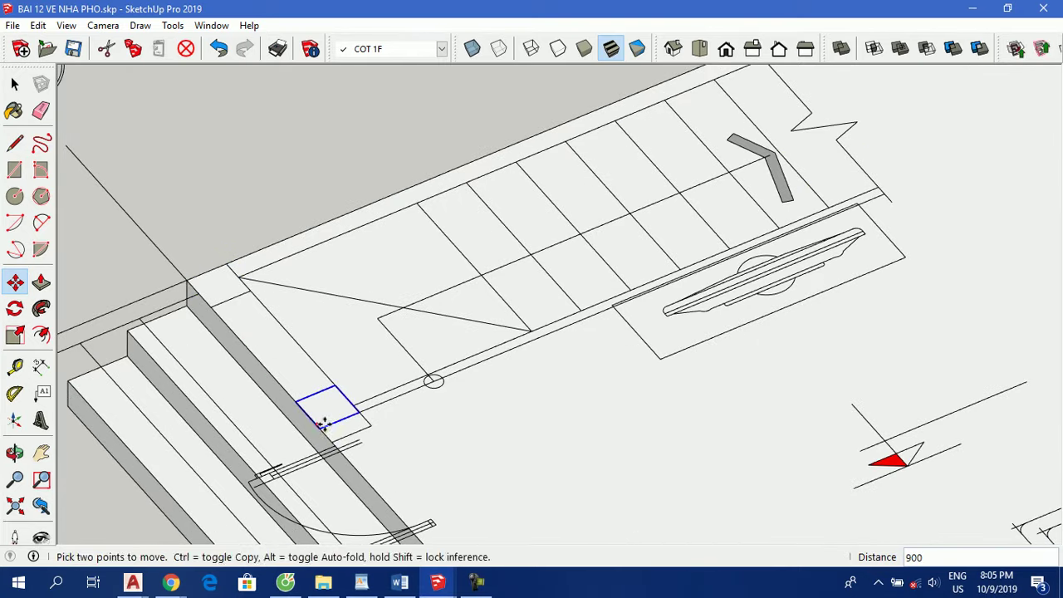
key(space)
Place a column copy 2000 along the slab edge.
scroll(340, 419, up, 2)
scroll(259, 425, down, 2)
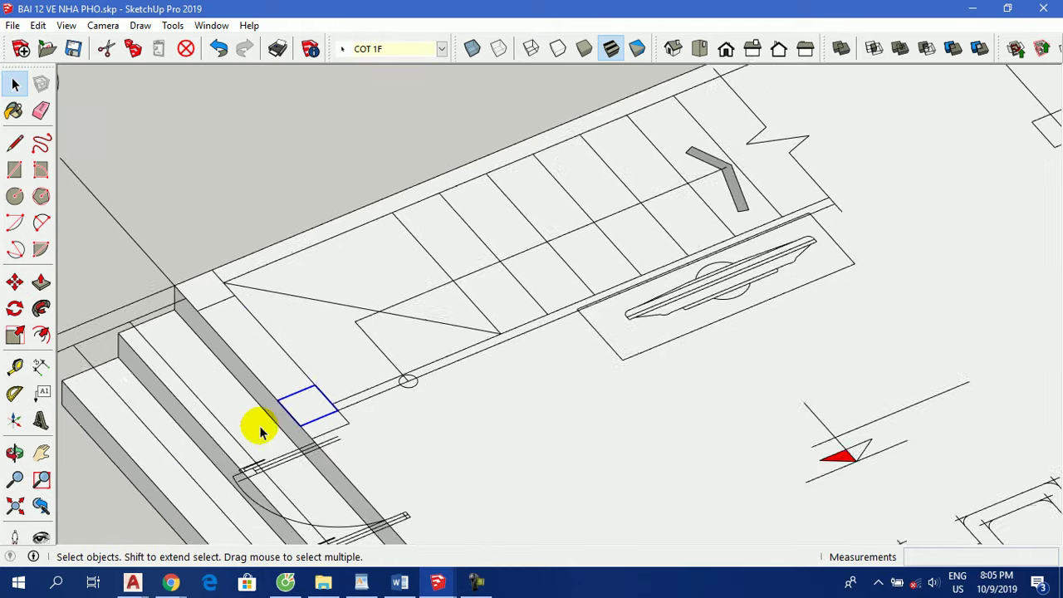
scroll(213, 407, down, 2)
scroll(279, 368, down, 1)
scroll(519, 295, down, 1)
scroll(519, 295, down, 1)
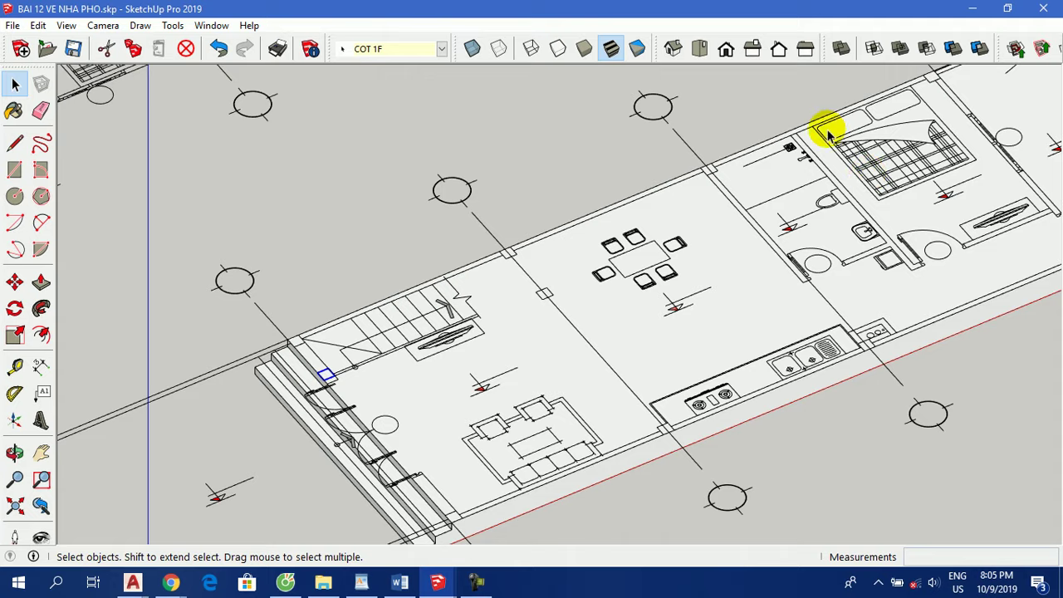
scroll(683, 230, down, 1)
scroll(225, 380, down, 1)
scroll(589, 356, up, 1)
scroll(851, 148, up, 1)
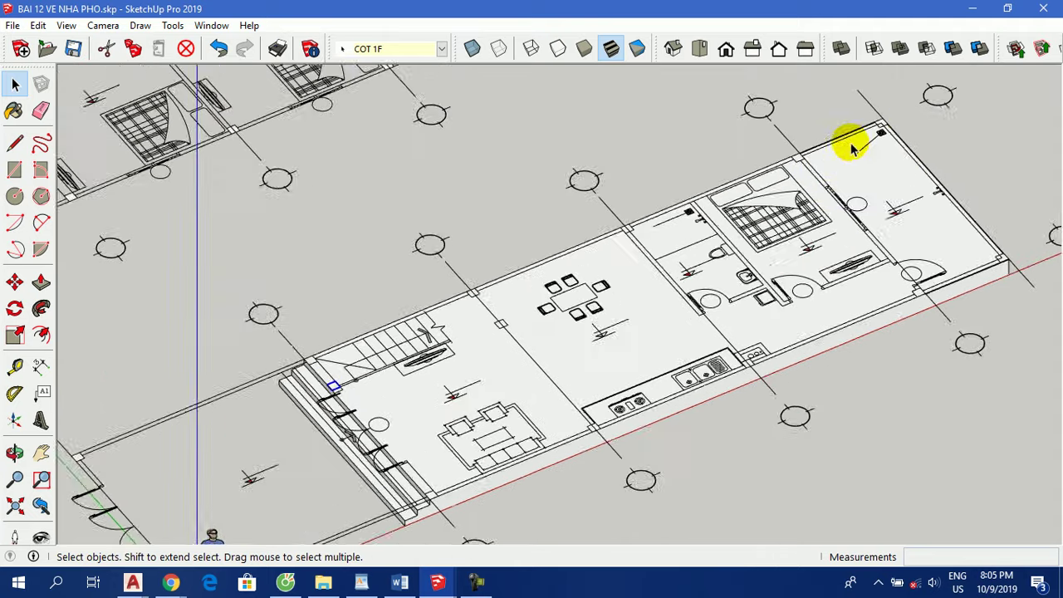
scroll(851, 148, up, 2)
scroll(870, 137, up, 3)
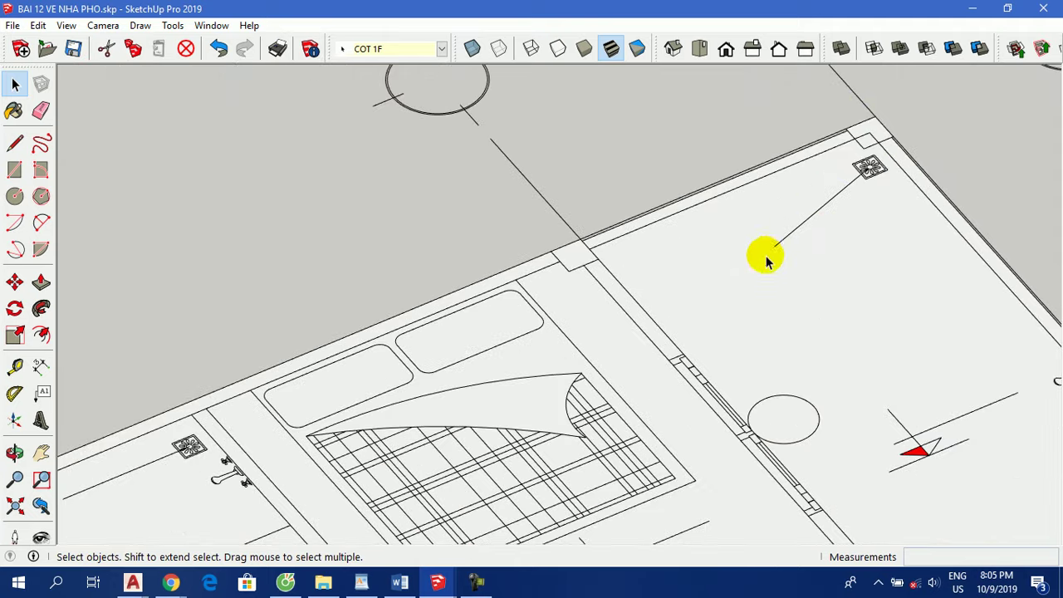
scroll(572, 257, up, 1)
key(m)
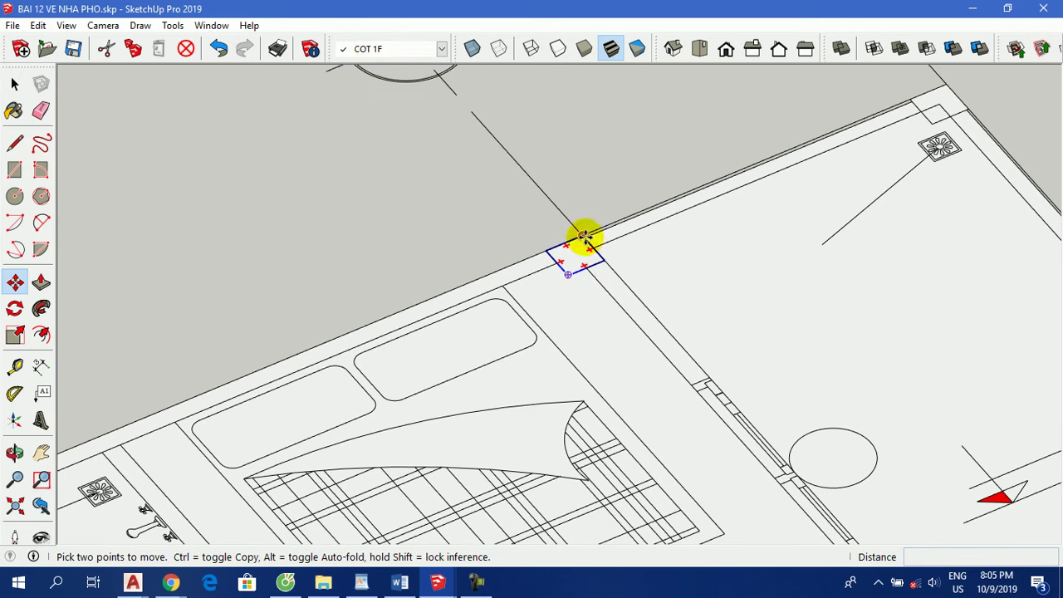
click(584, 237)
key(ctrl)
text(2000)
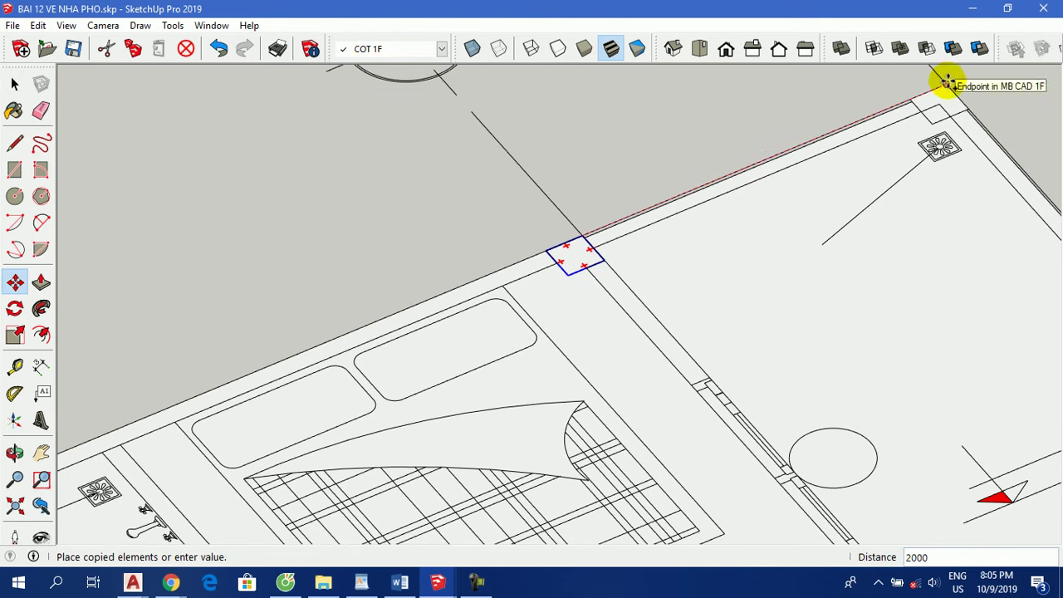
key(Return)
Copy a column to the rear slab corner.
scroll(902, 86, up, 1)
scroll(878, 91, up, 2)
scroll(859, 104, down, 3)
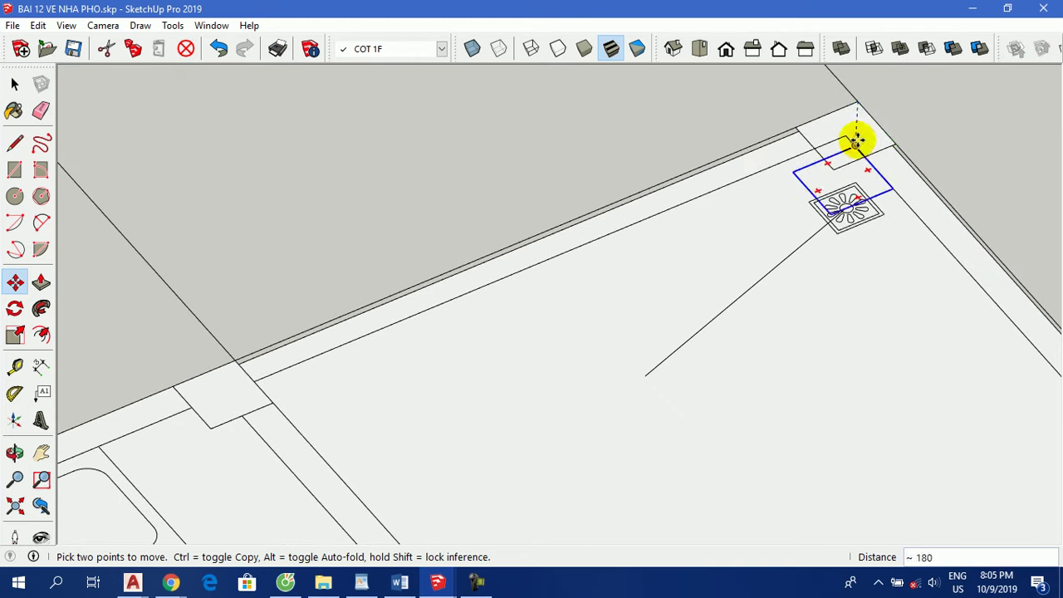
click(854, 140)
scroll(465, 142, down, 2)
scroll(334, 159, up, 2)
scroll(612, 339, down, 2)
scroll(738, 379, up, 3)
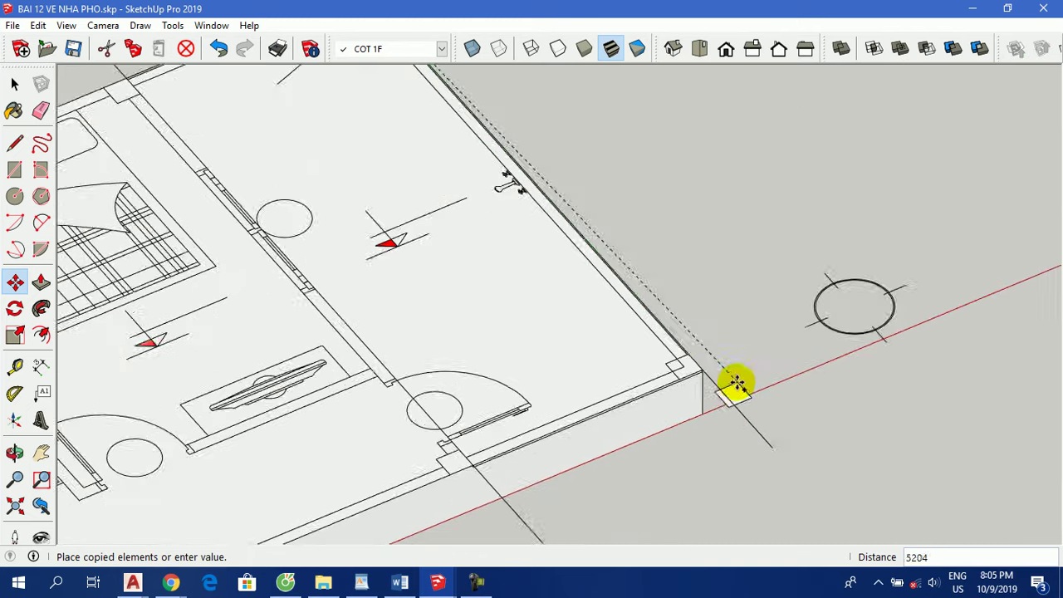
scroll(680, 356, up, 2)
click(677, 342)
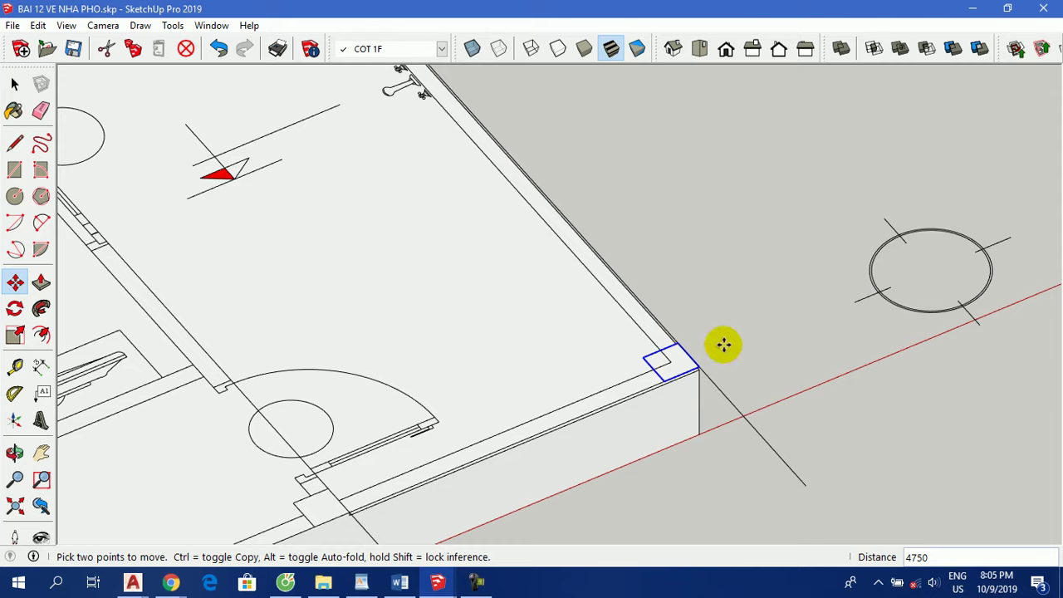
key(space)
Move the rear corner column 20 to align it with the lowered floor.
scroll(684, 346, up, 2)
scroll(716, 357, up, 1)
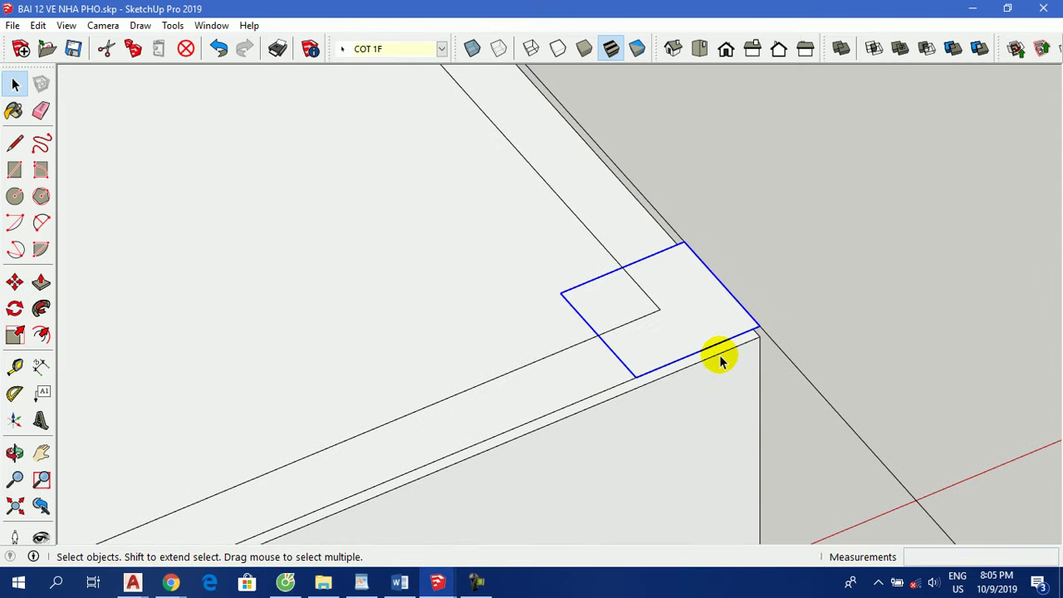
key(m)
click(757, 322)
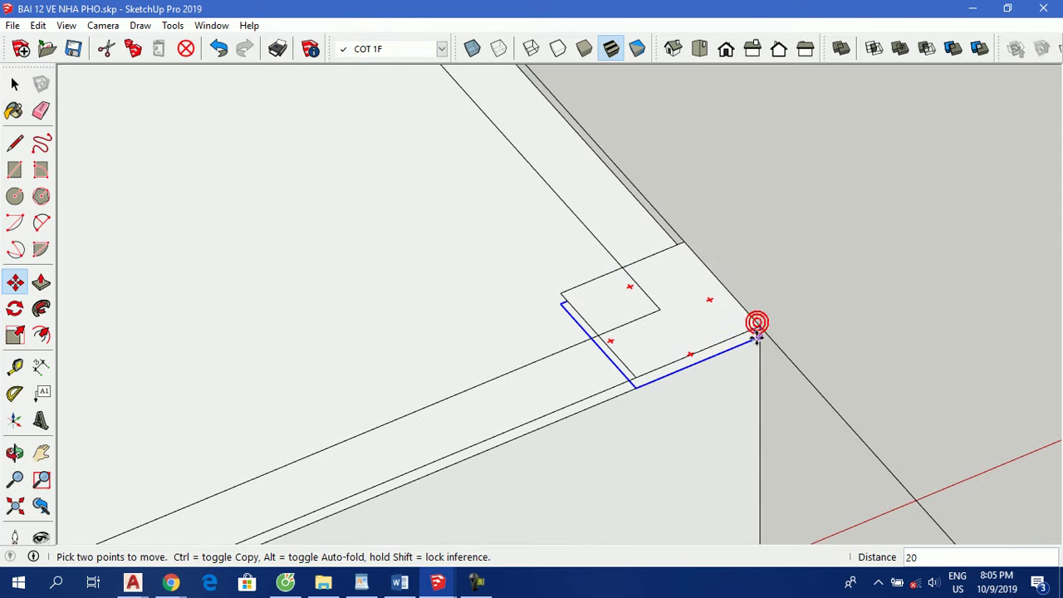
scroll(707, 517, down, 2)
scroll(686, 515, down, 2)
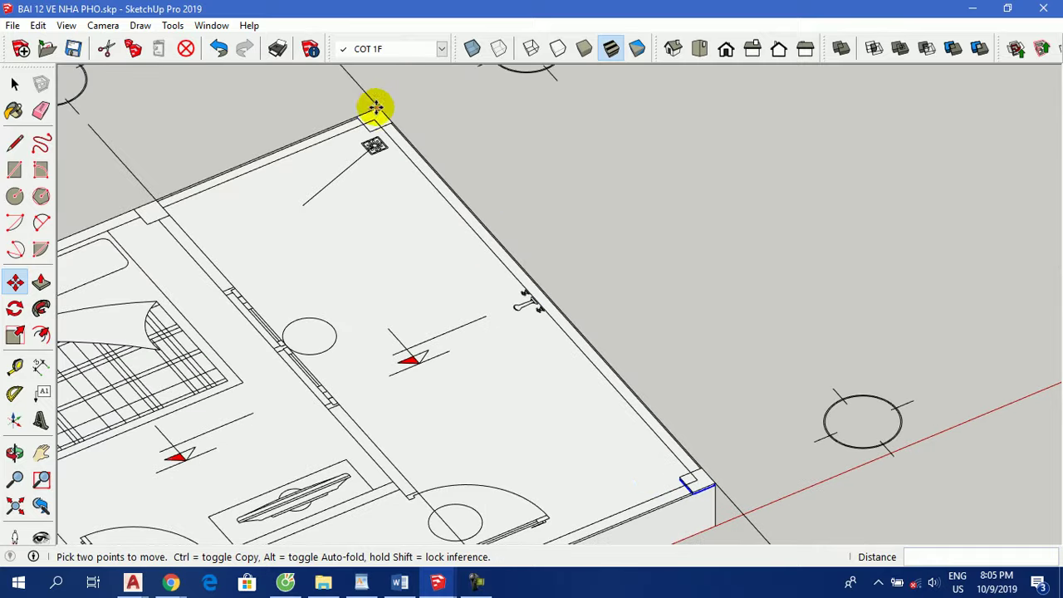
scroll(380, 124, up, 2)
scroll(355, 119, up, 2)
key(space)
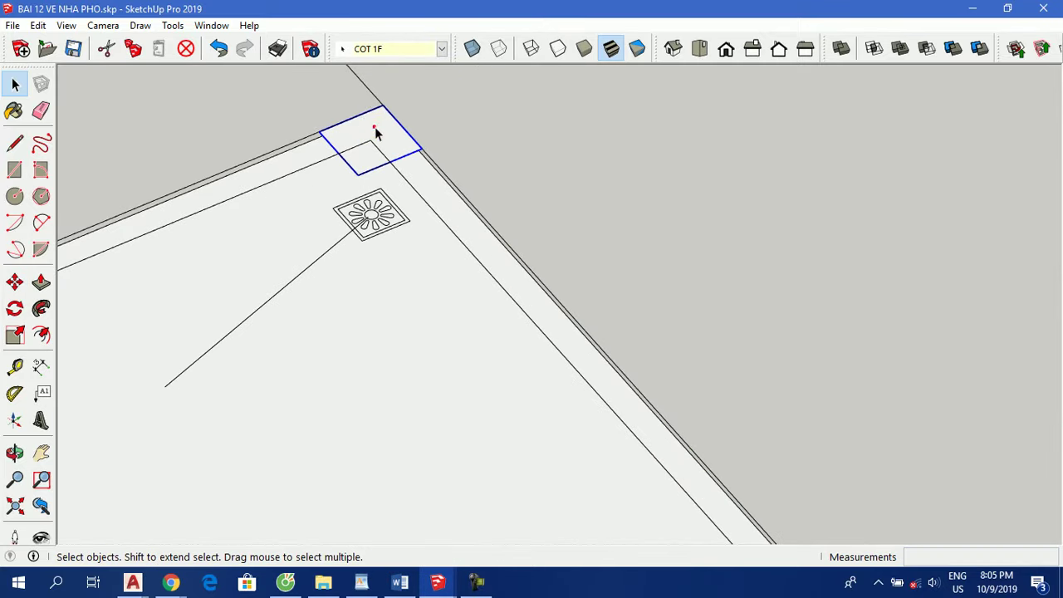
key(m)
scroll(427, 138, up, 1)
scroll(415, 154, up, 2)
mouse_move(415, 155)
middle_down()
mouse_move(443, 256)
mouse_move(79, 172)
mouse_move(280, 107)
middle_up()
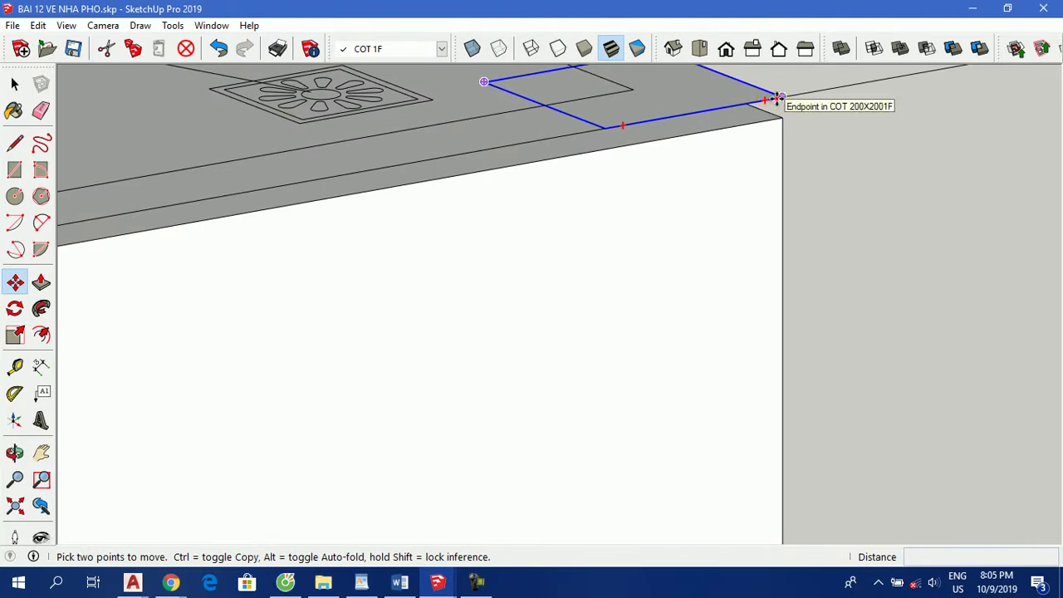
text(20)
key(Return)
scroll(813, 341, down, 3)
key(space)
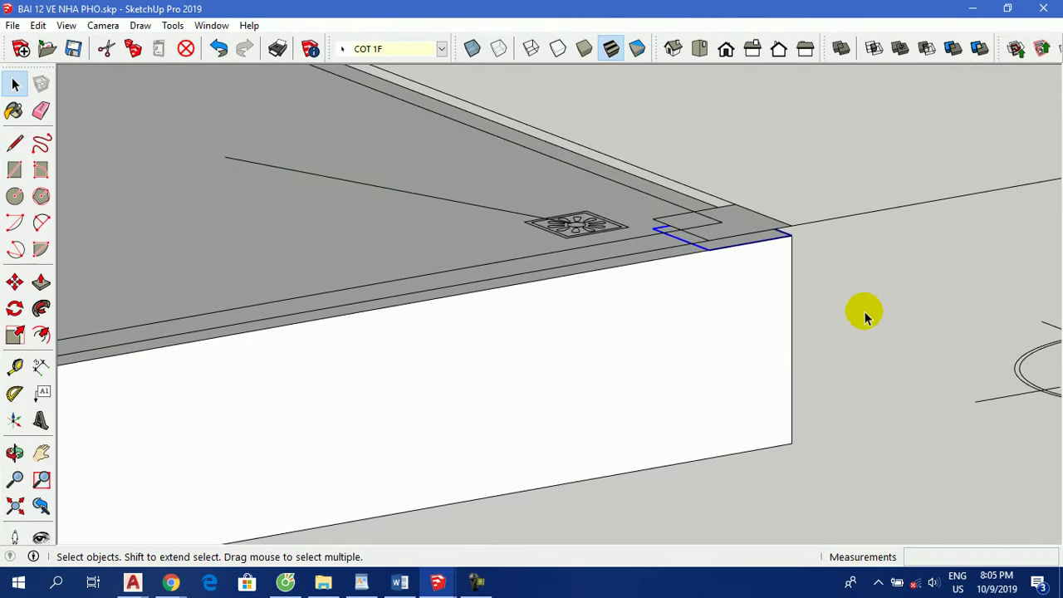
Orbit and zoom to a top-down overview of the slab plan.
middle_drag(864, 310, 826, 490)
scroll(813, 316, down, 3)
scroll(819, 308, down, 3)
middle_drag(138, 237, 550, 360)
scroll(351, 404, up, 3)
scroll(356, 407, up, 3)
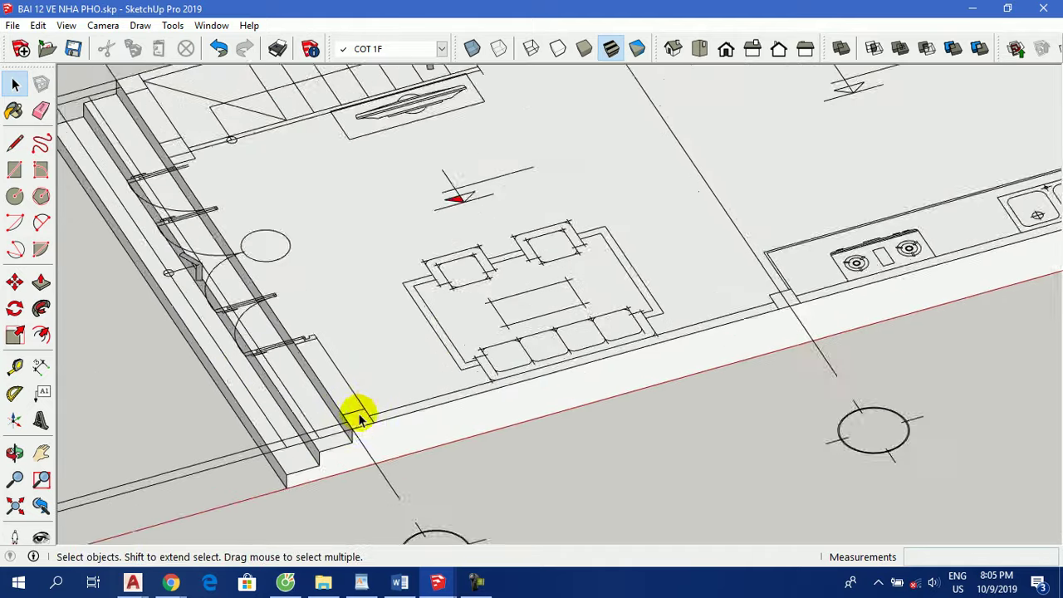
scroll(359, 425, up, 2)
Inside the column component, push/pull the footprint face up 3600, then exit editing.
double_click(358, 415)
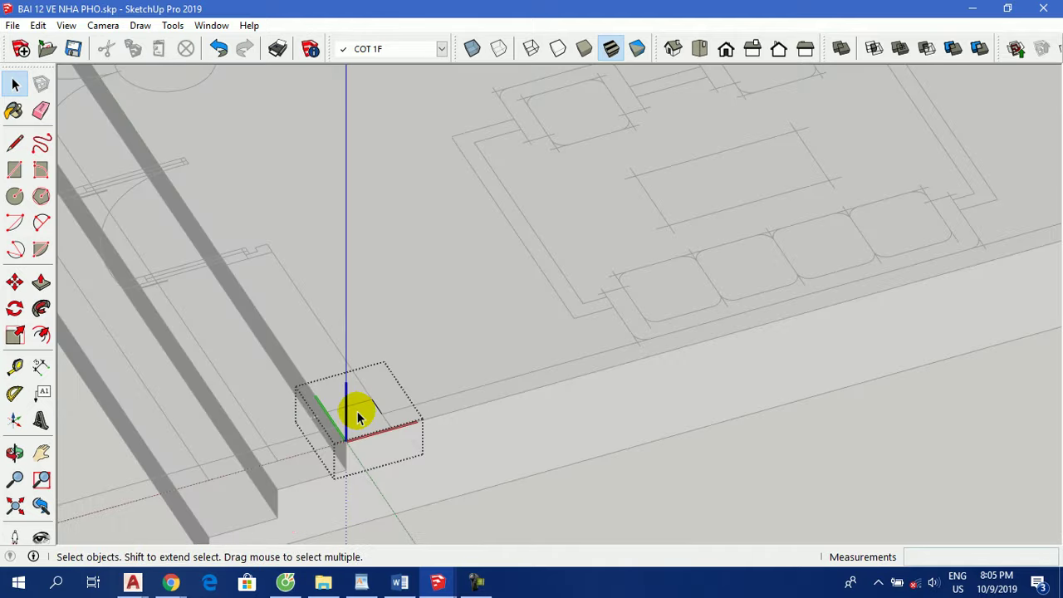
key(p)
click(358, 410)
scroll(358, 410, down, 3)
scroll(356, 395, up, 2)
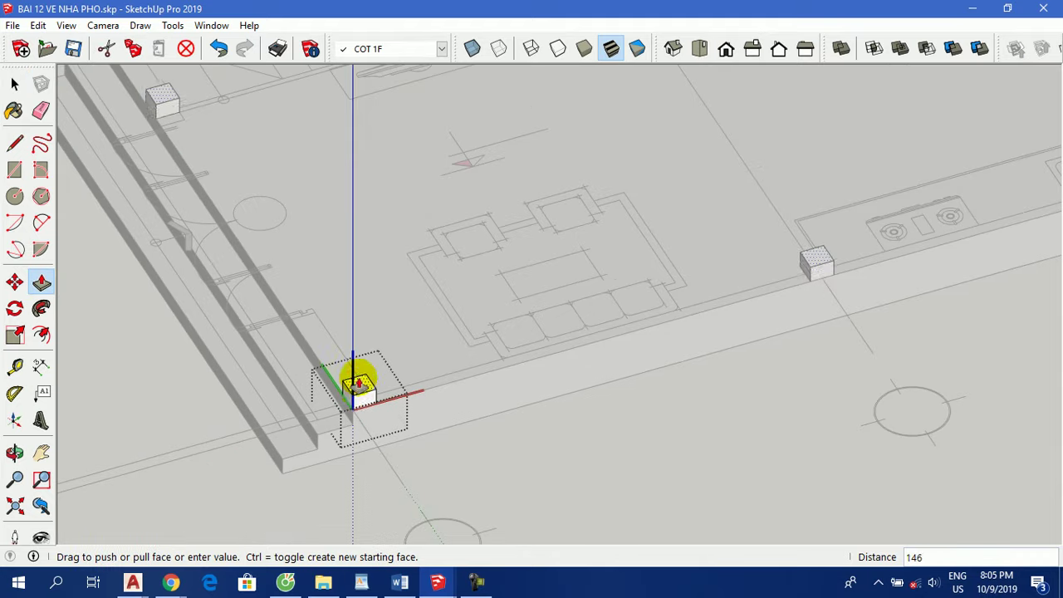
scroll(356, 395, down, 3)
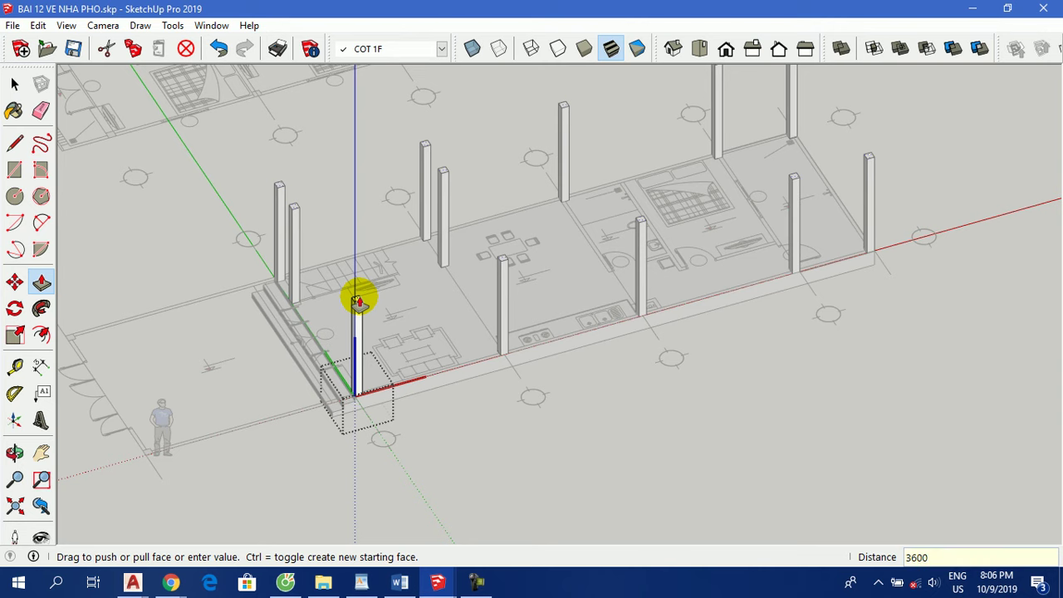
key(Return)
key(space)
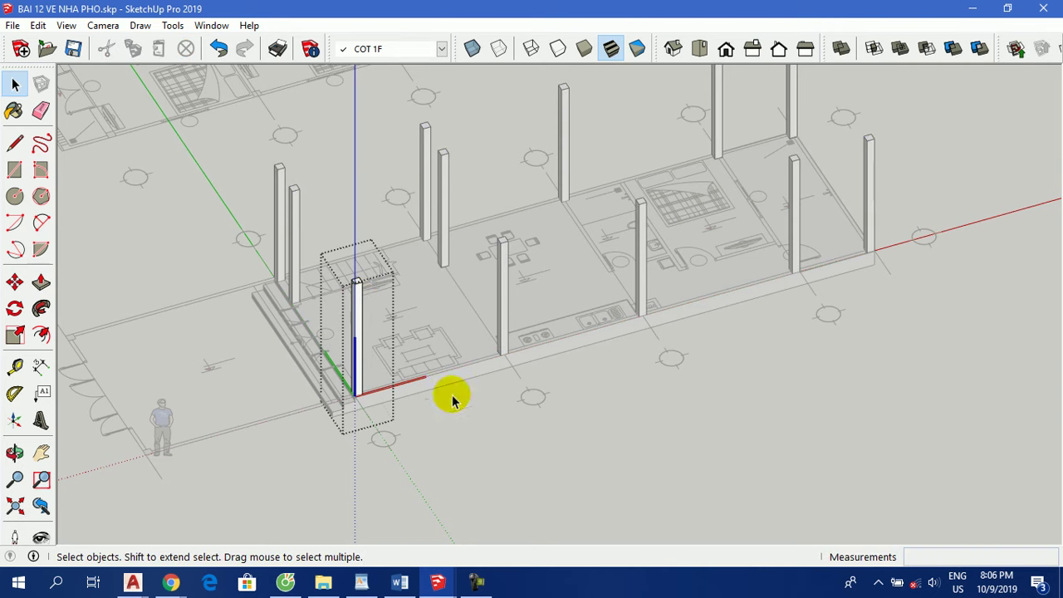
click(471, 433)
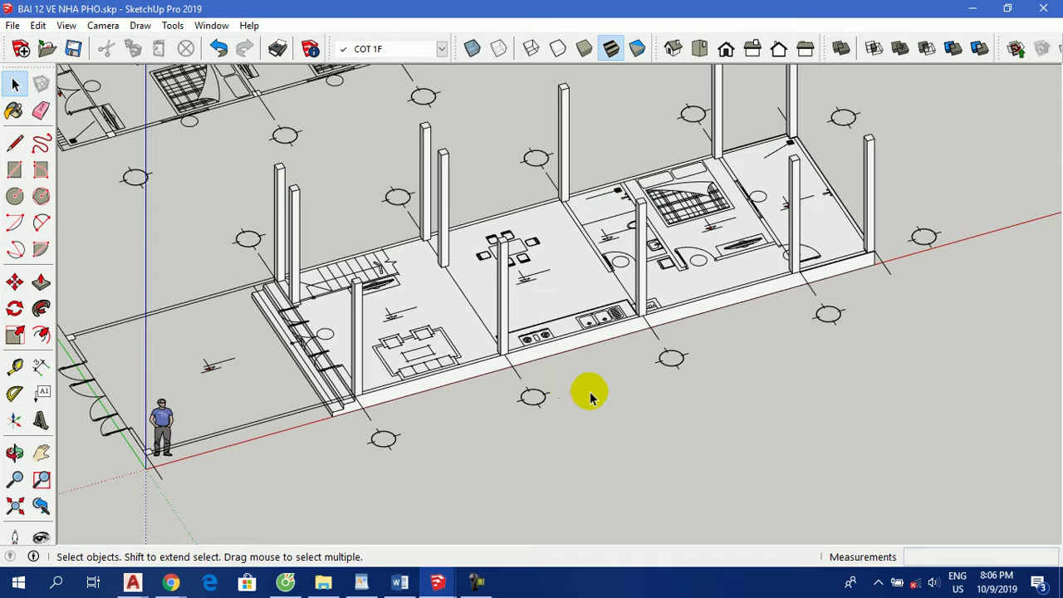
Make the rear and front corner columns a separate unique component.
mouse_move(662, 386)
middle_down()
mouse_move(812, 176)
mouse_move(807, 237)
middle_up()
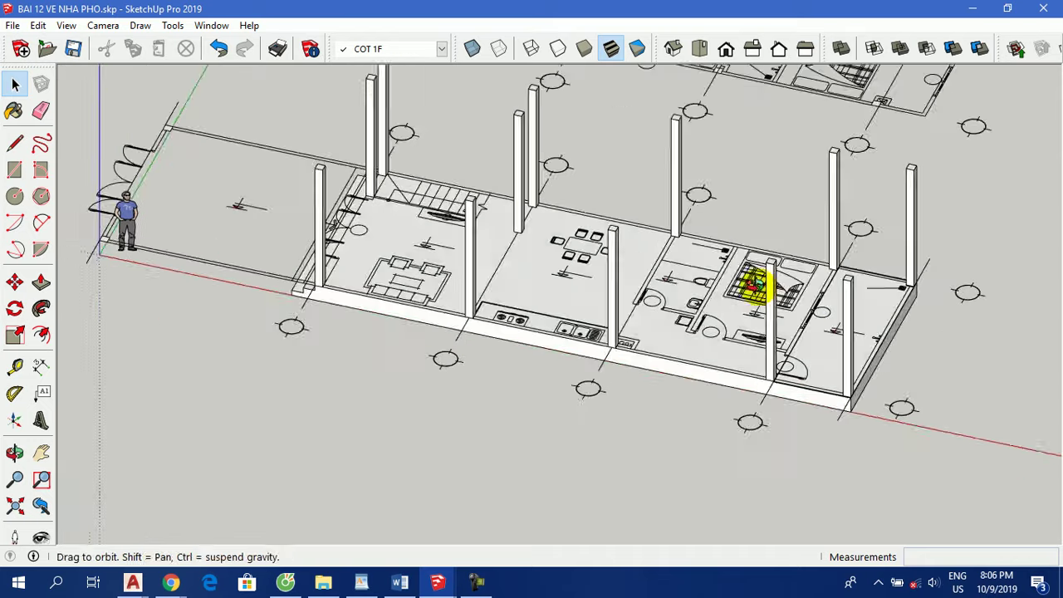
scroll(920, 228, up, 3)
click(912, 222)
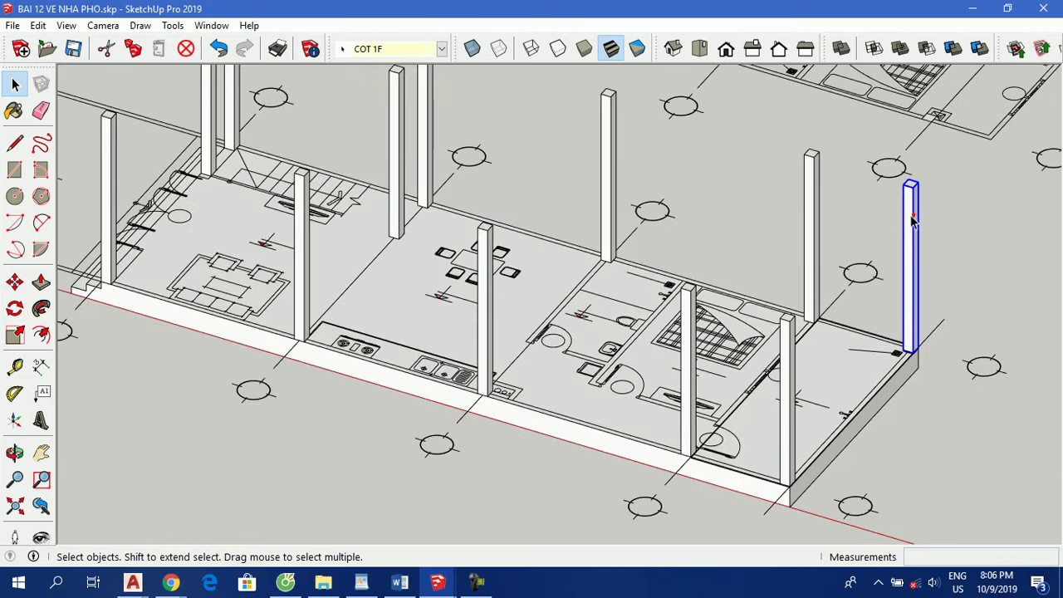
shift+click(788, 328)
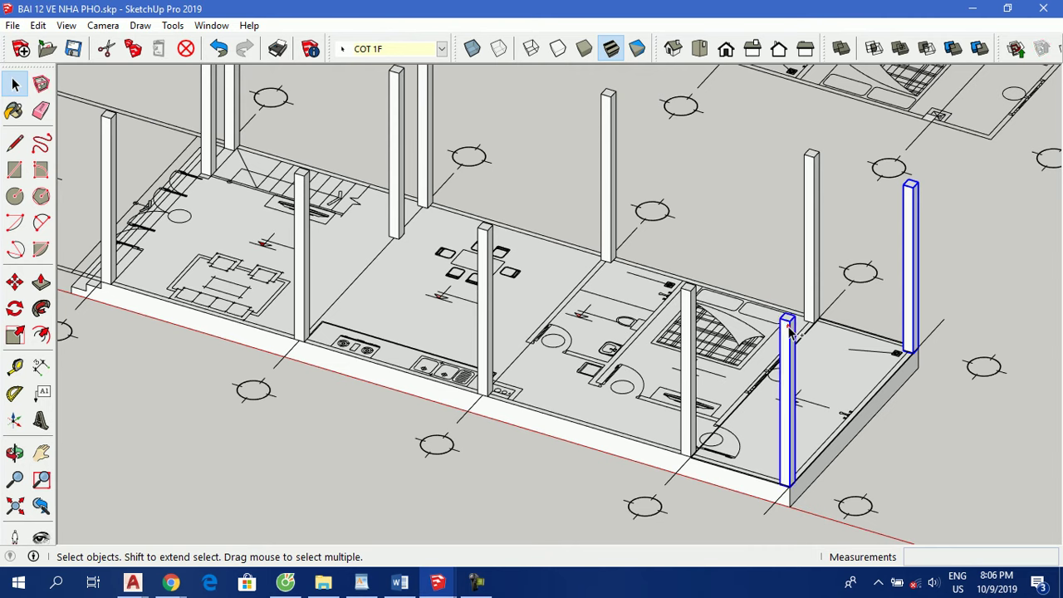
right_click(913, 214)
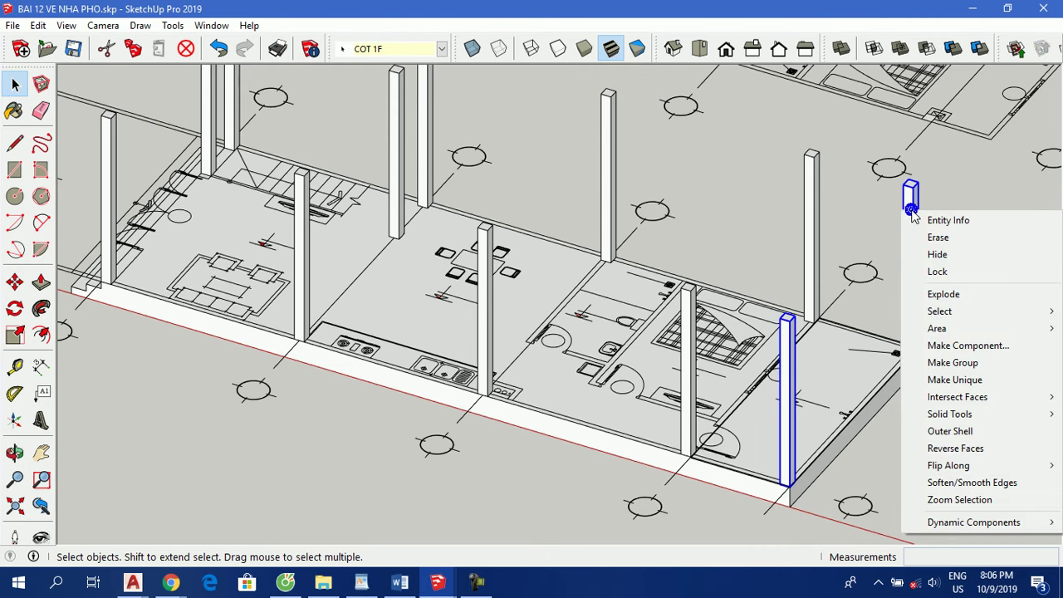
click(973, 381)
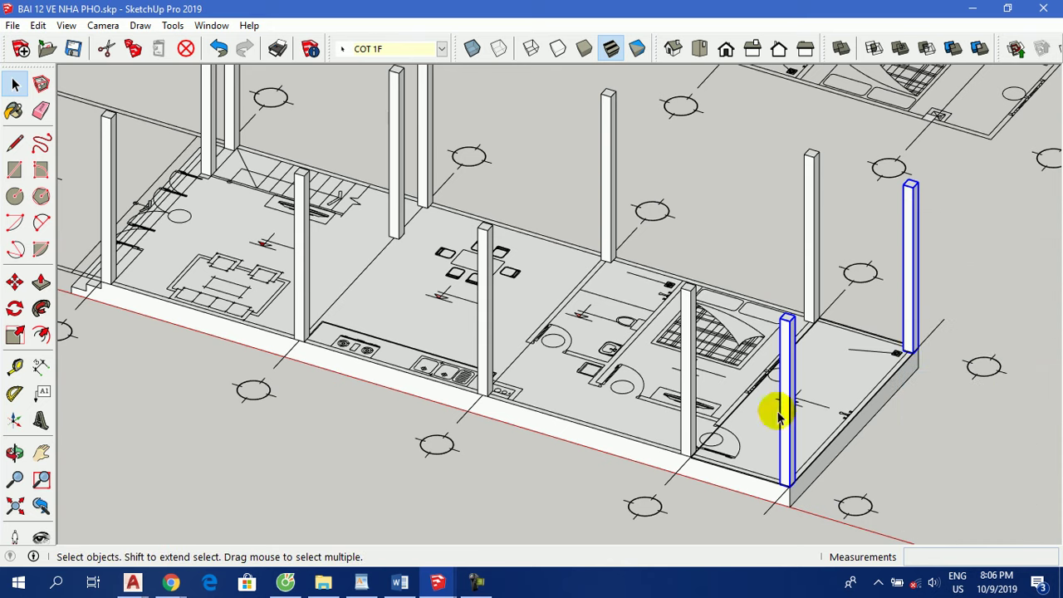
click(1020, 286)
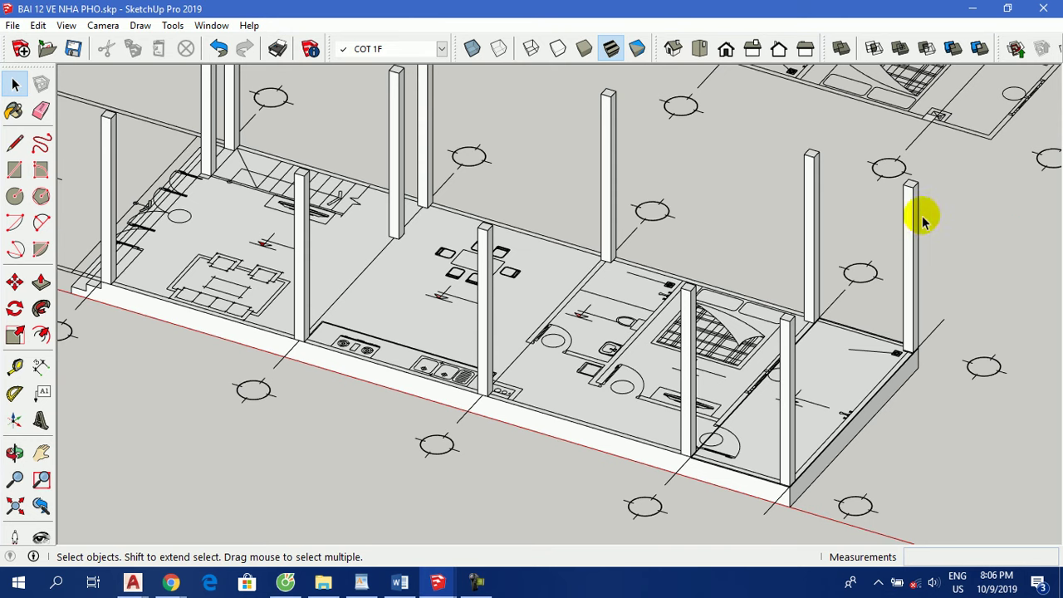
right_click(911, 187)
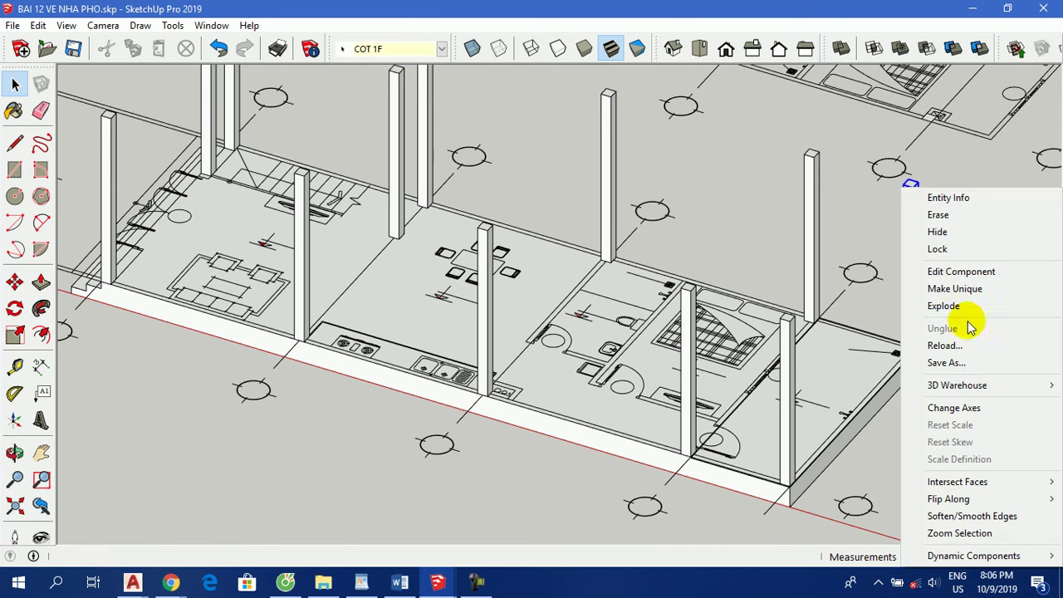
click(984, 181)
Inside the rear corner column, push its top face down 1400 to shorten it.
double_click(912, 206)
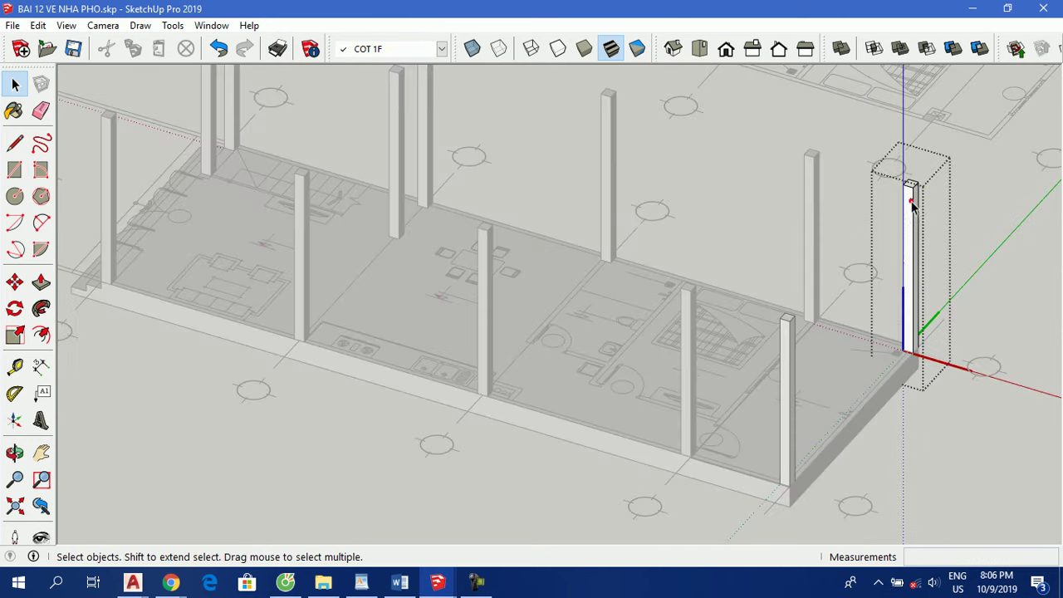
key(p)
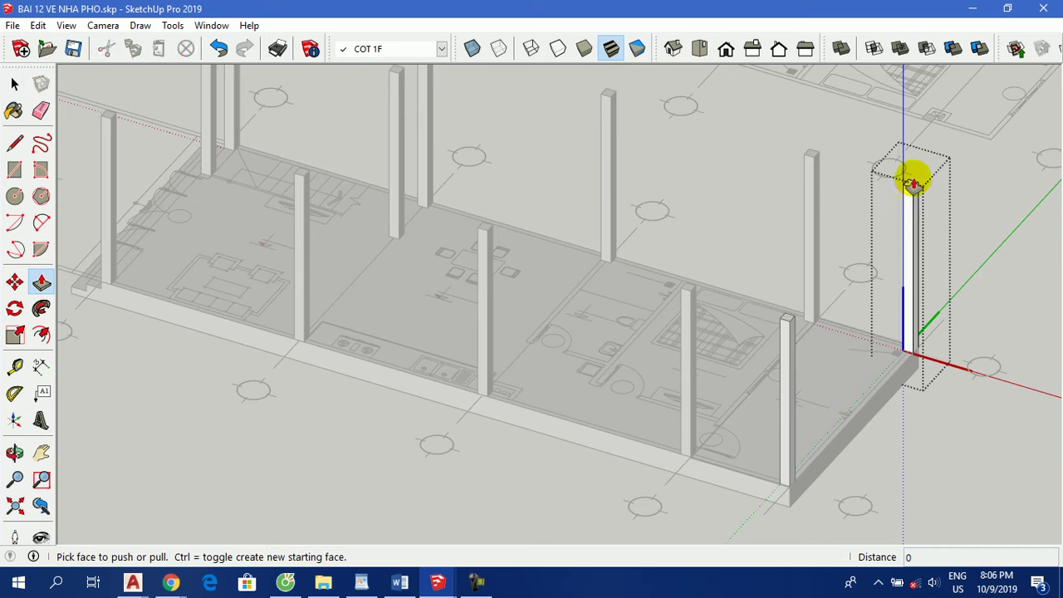
click(912, 188)
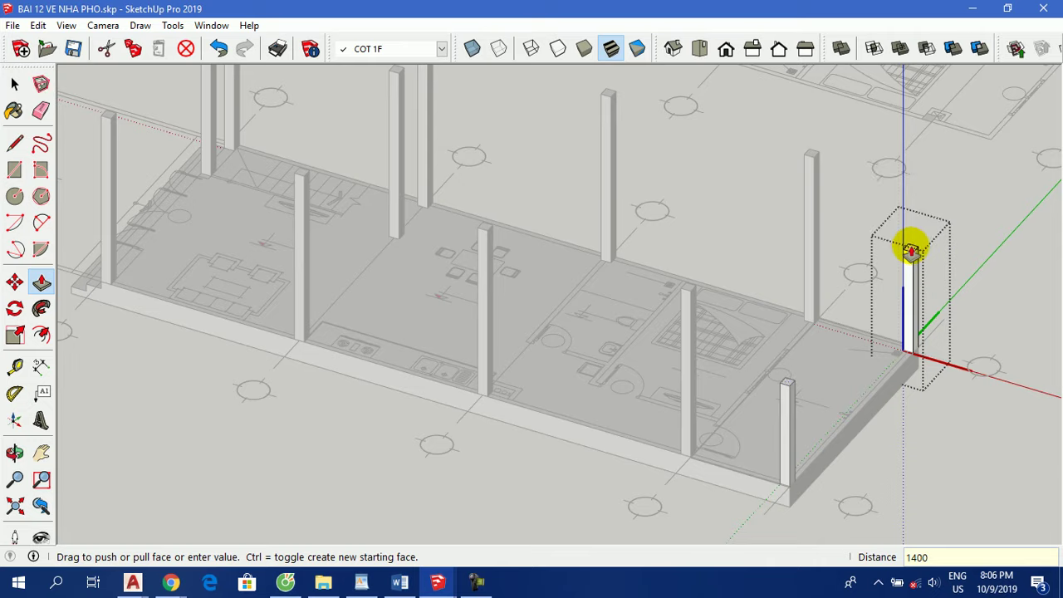
key(Return)
key(space)
click(959, 448)
scroll(750, 383, down, 3)
mouse_move(352, 356)
middle_down()
mouse_move(380, 387)
mouse_move(570, 403)
middle_up()
scroll(547, 390, up, 3)
Select the right-end column and move it from its base corner to the entrance corner.
scroll(390, 271, down, 3)
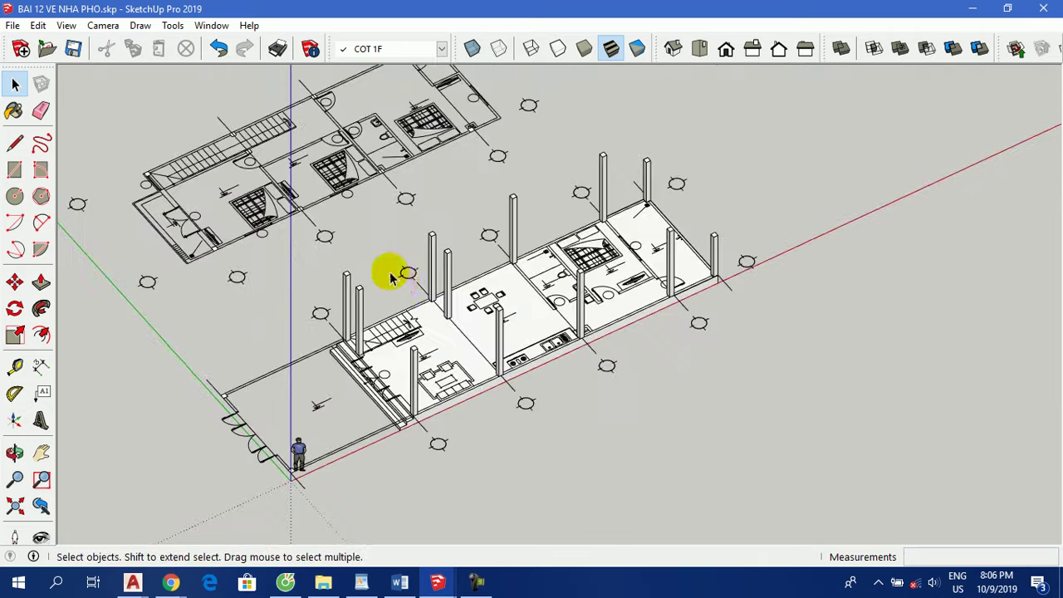
scroll(548, 423, up, 3)
scroll(194, 467, up, 3)
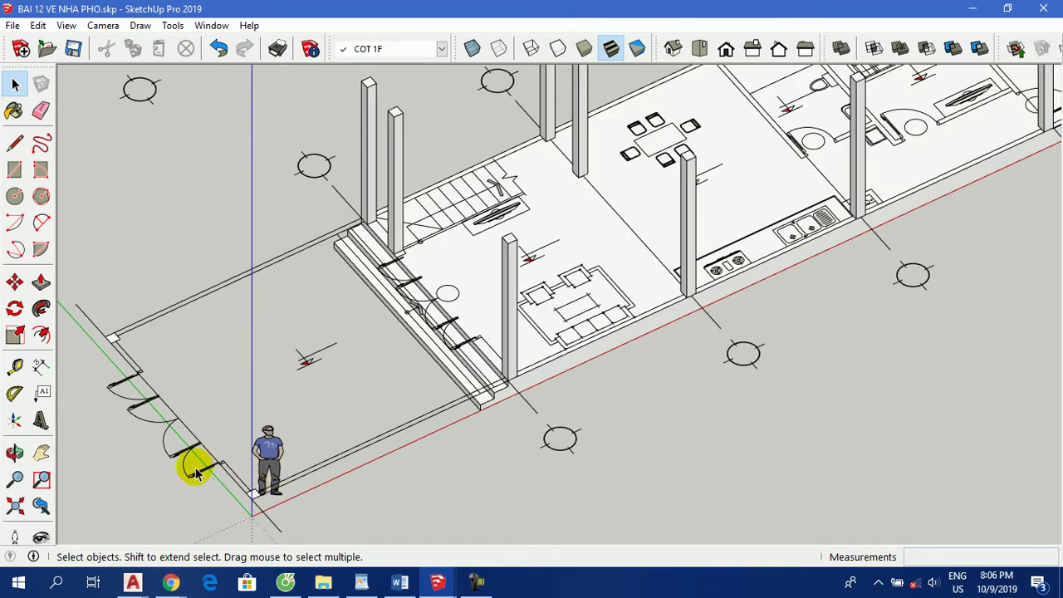
scroll(203, 469, down, 2)
scroll(676, 266, down, 3)
scroll(695, 225, up, 4)
click(694, 233)
key(m)
scroll(702, 290, up, 2)
scroll(676, 301, up, 3)
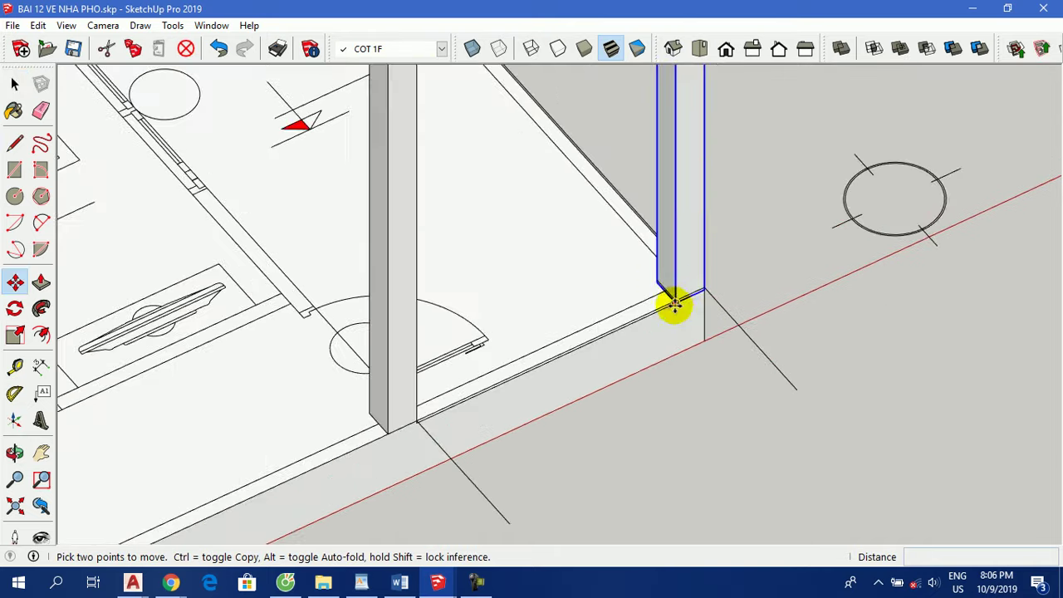
scroll(673, 291, up, 3)
scroll(676, 295, up, 2)
click(678, 299)
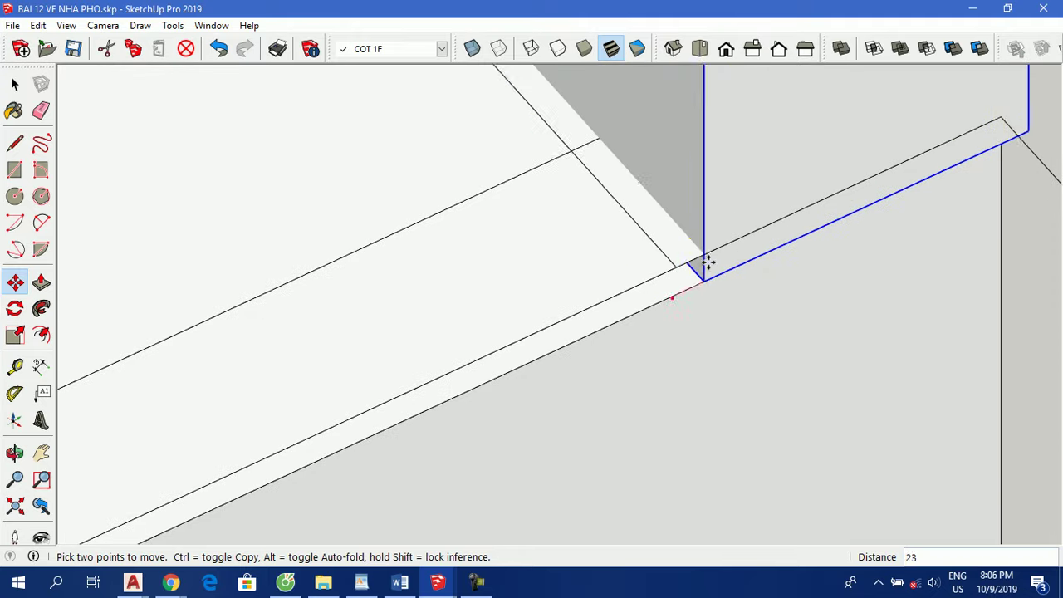
Place a copy of the column at the entrance's far corner.
scroll(705, 264, down, 3)
scroll(799, 242, down, 2)
scroll(821, 224, down, 3)
scroll(797, 235, down, 2)
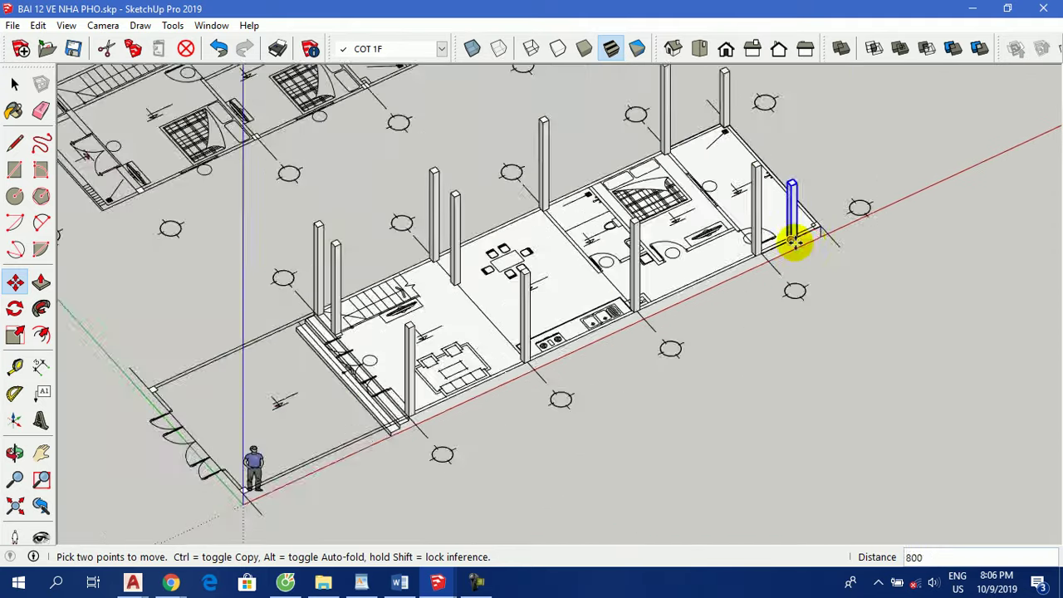
scroll(541, 363, down, 2)
scroll(440, 390, up, 4)
scroll(378, 432, up, 2)
scroll(384, 444, up, 2)
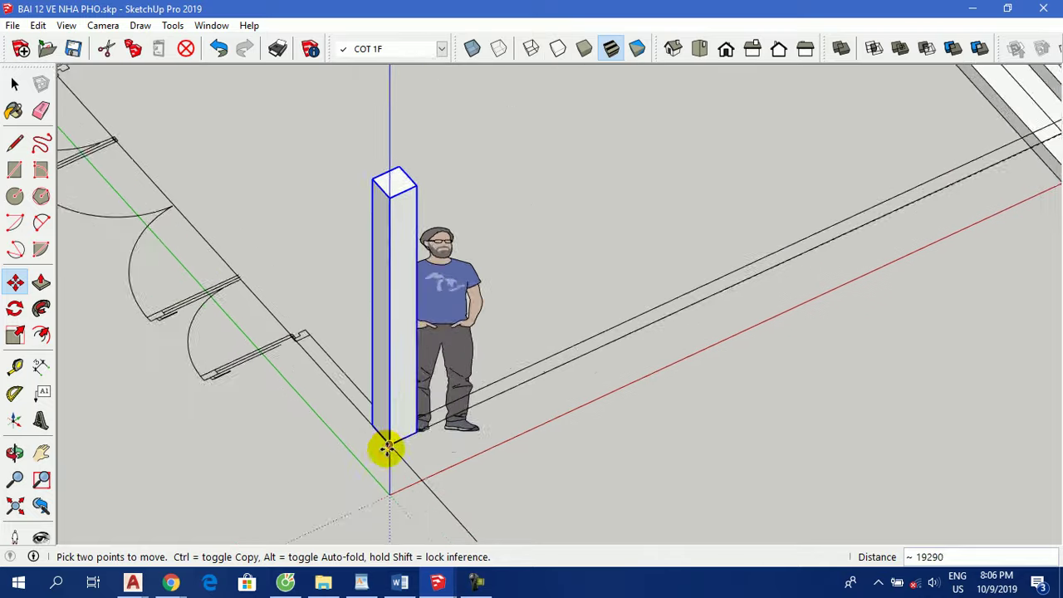
scroll(395, 430, up, 2)
scroll(437, 456, down, 3)
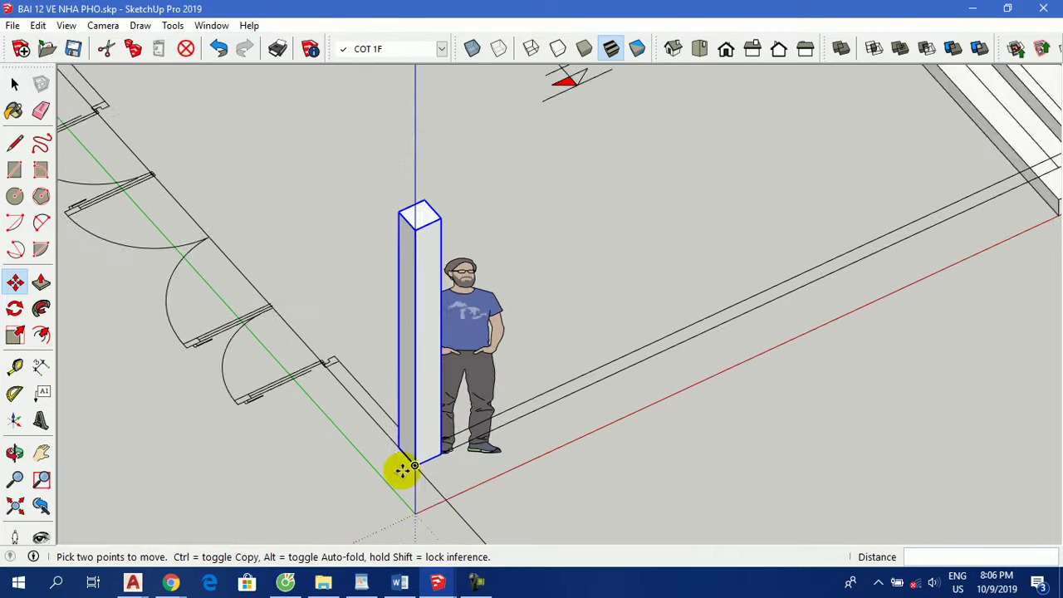
scroll(399, 468, up, 1)
scroll(490, 536, down, 2)
scroll(490, 536, down, 1)
key(ctrl)
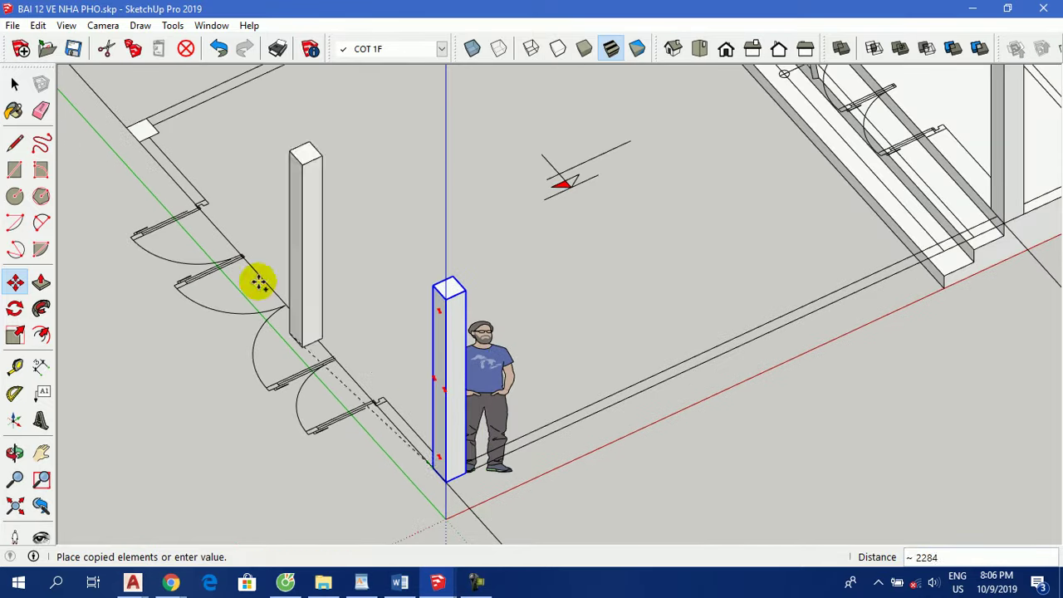
click(129, 125)
scroll(356, 403, down, 2)
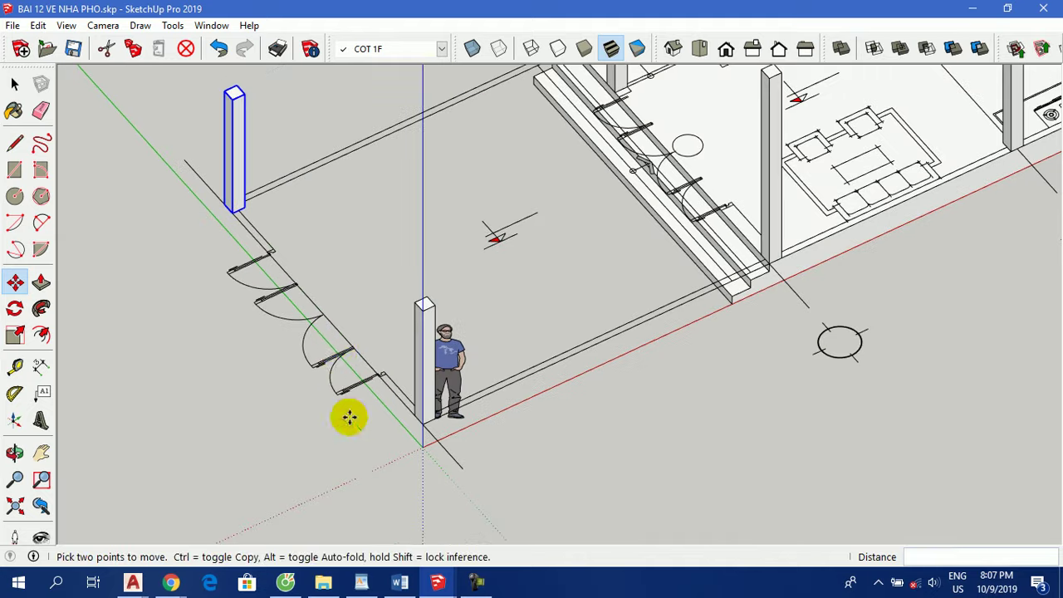
key(space)
scroll(268, 380, down, 2)
scroll(299, 428, down, 2)
scroll(300, 428, down, 1)
Move the rear right column 700 toward the slab corner.
middle_drag(506, 249, 527, 181)
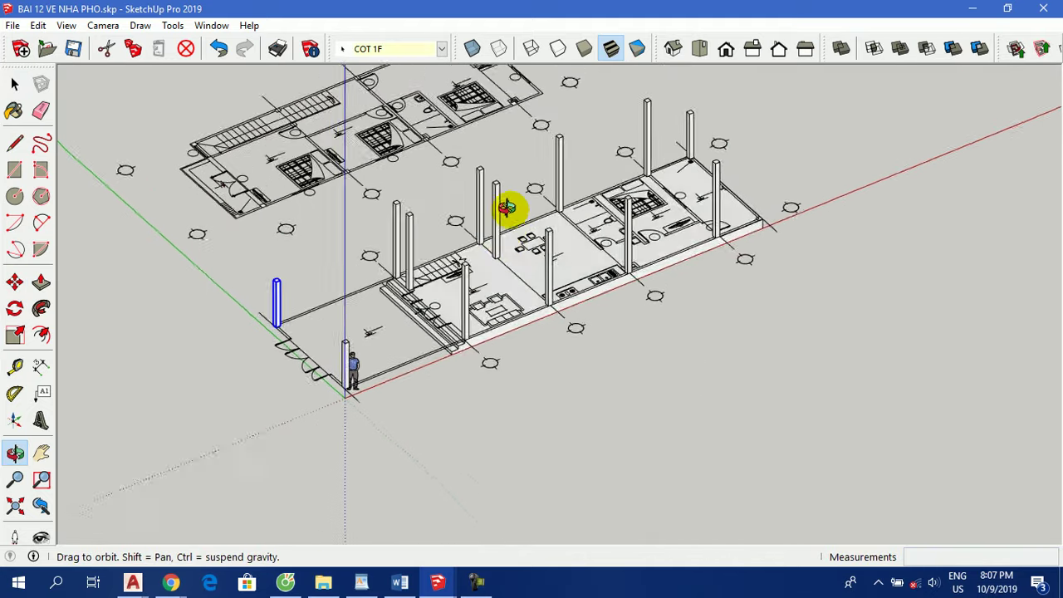
scroll(525, 224, up, 2)
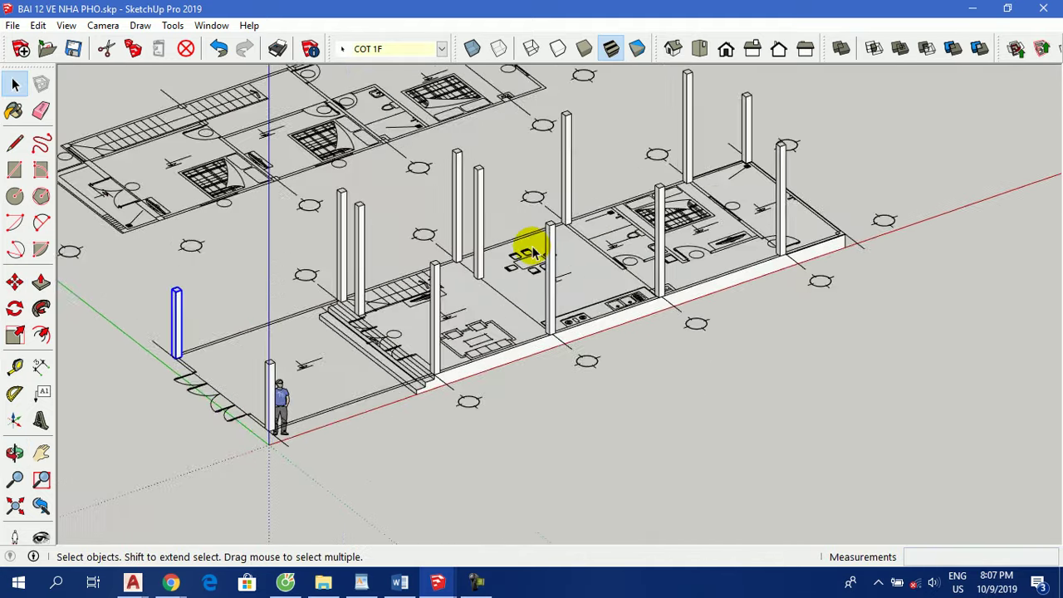
scroll(818, 195, up, 2)
mouse_move(771, 209)
middle_down()
mouse_move(749, 274)
mouse_move(486, 291)
mouse_move(522, 147)
middle_up()
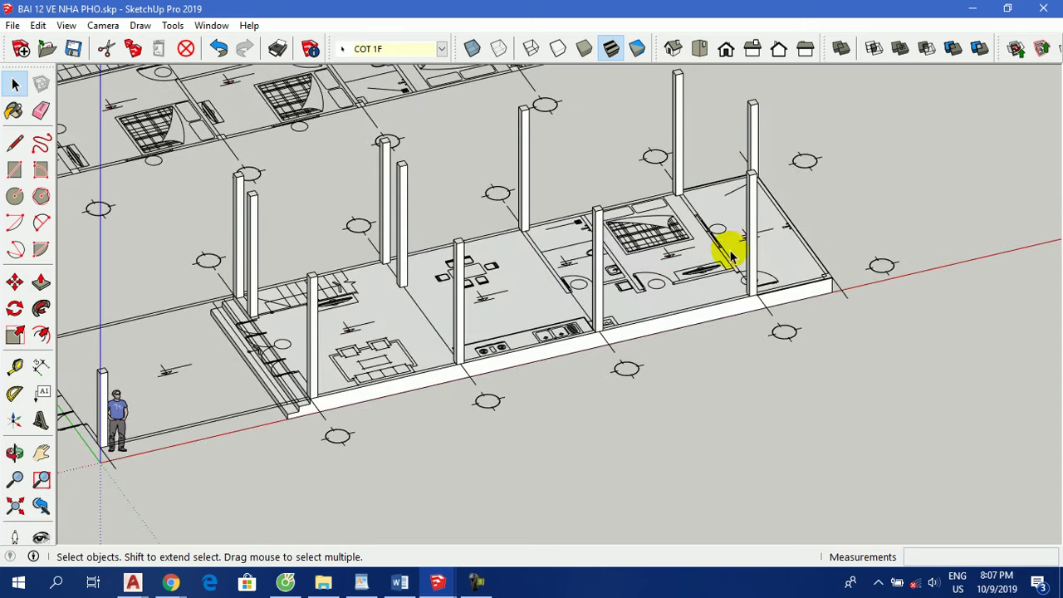
middle_drag(772, 202, 634, 258)
scroll(894, 279, up, 2)
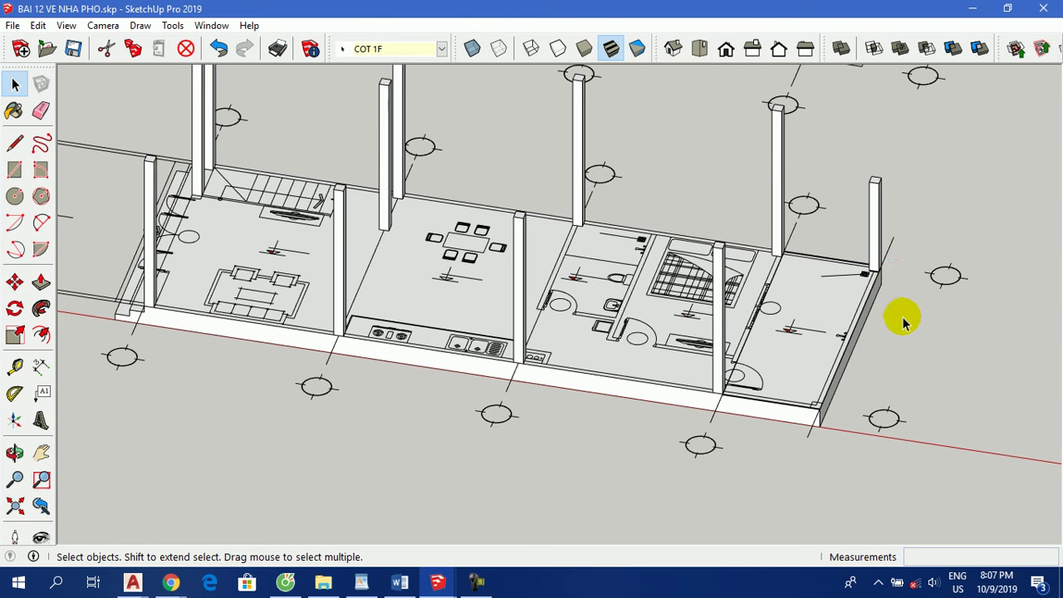
key(m)
scroll(876, 266, up, 1)
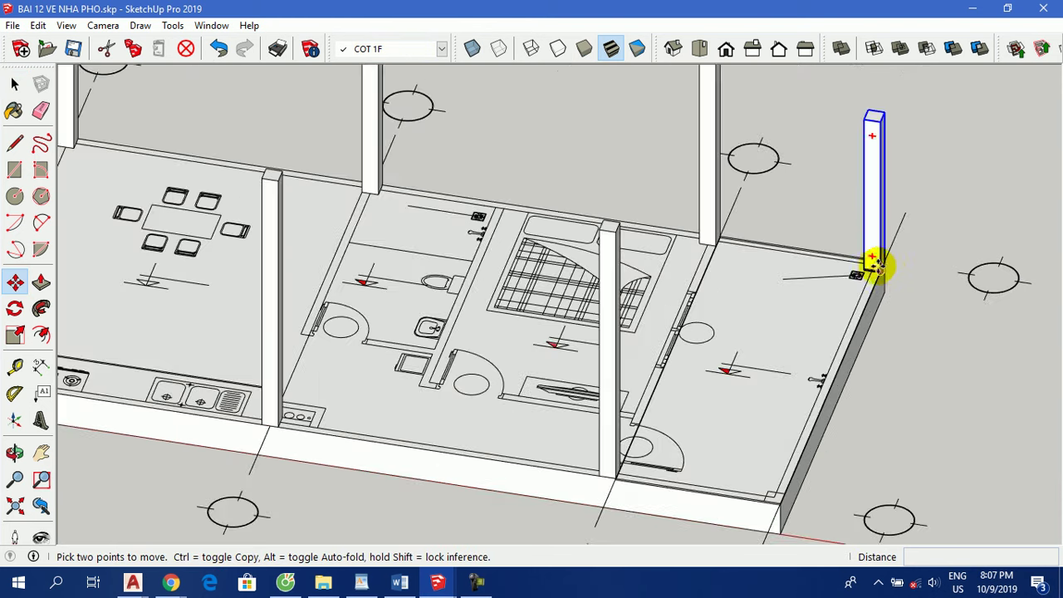
scroll(876, 266, up, 2)
scroll(872, 270, up, 1)
click(869, 268)
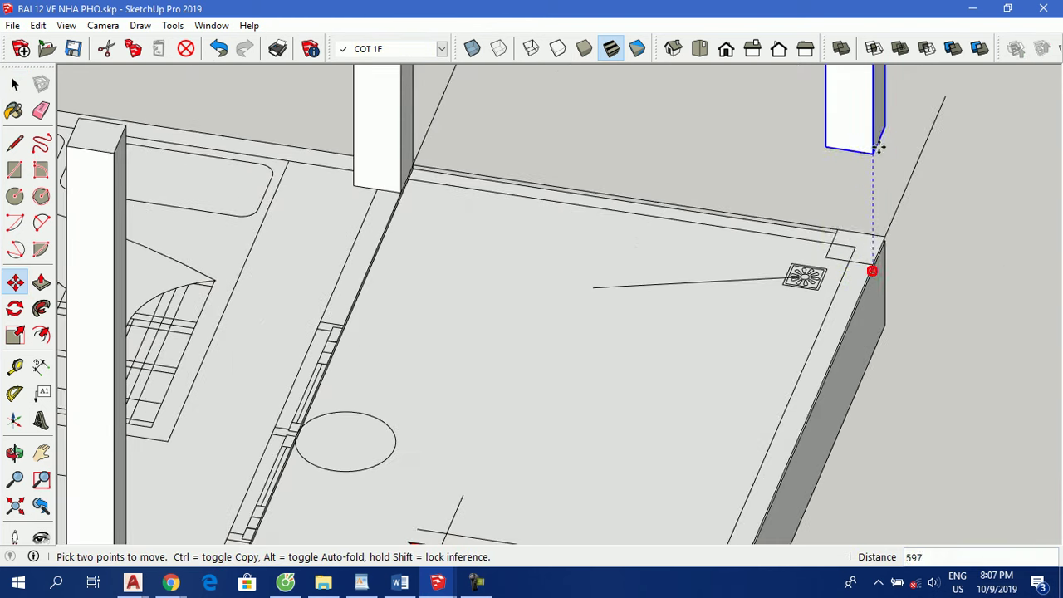
scroll(830, 249, down, 2)
scroll(810, 174, down, 2)
text(700)
Copy the column to the slab's other right-end corner, snapped flush with it.
key(ctrl)
click(806, 166)
scroll(750, 410, up, 2)
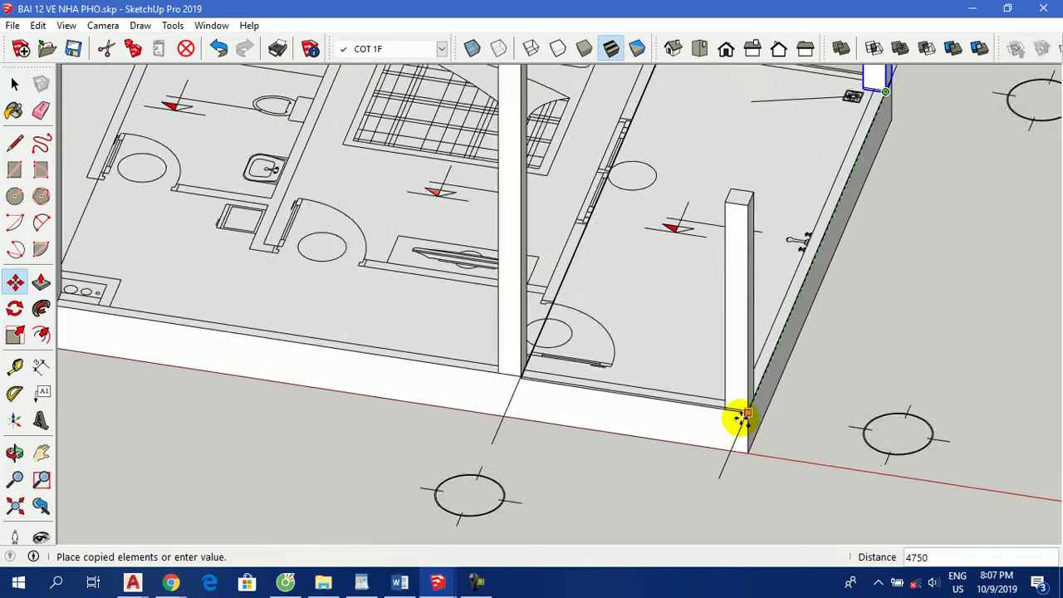
scroll(739, 418, up, 2)
click(753, 402)
scroll(751, 397, up, 2)
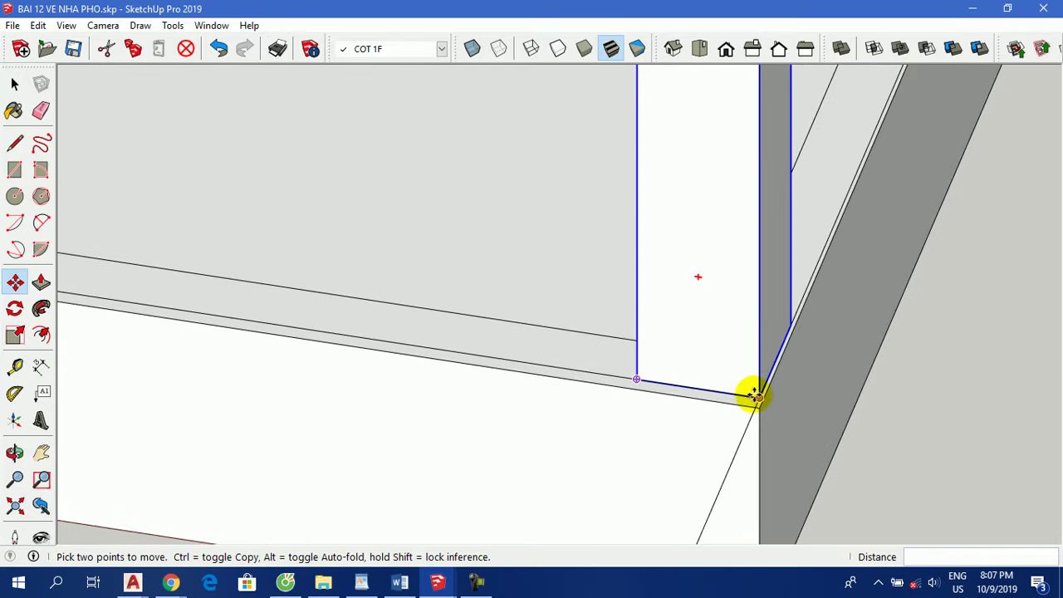
click(760, 406)
scroll(760, 406, down, 2)
scroll(636, 360, down, 2)
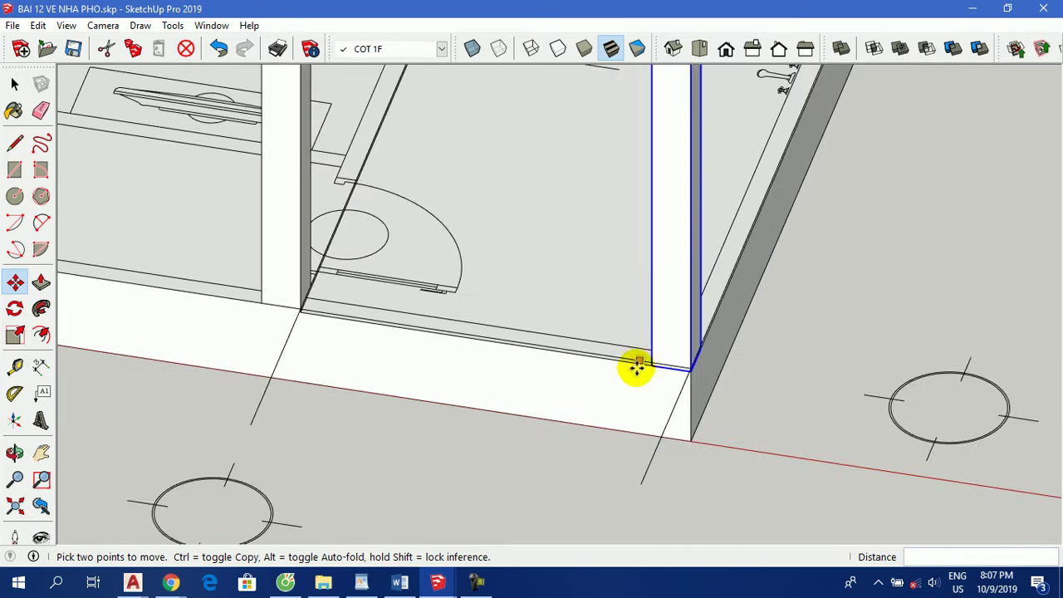
scroll(730, 330, down, 2)
scroll(780, 377, down, 2)
key(space)
scroll(780, 378, down, 3)
mouse_move(327, 351)
middle_down()
mouse_move(546, 368)
mouse_move(645, 302)
middle_up()
scroll(751, 281, down, 2)
scroll(490, 365, up, 1)
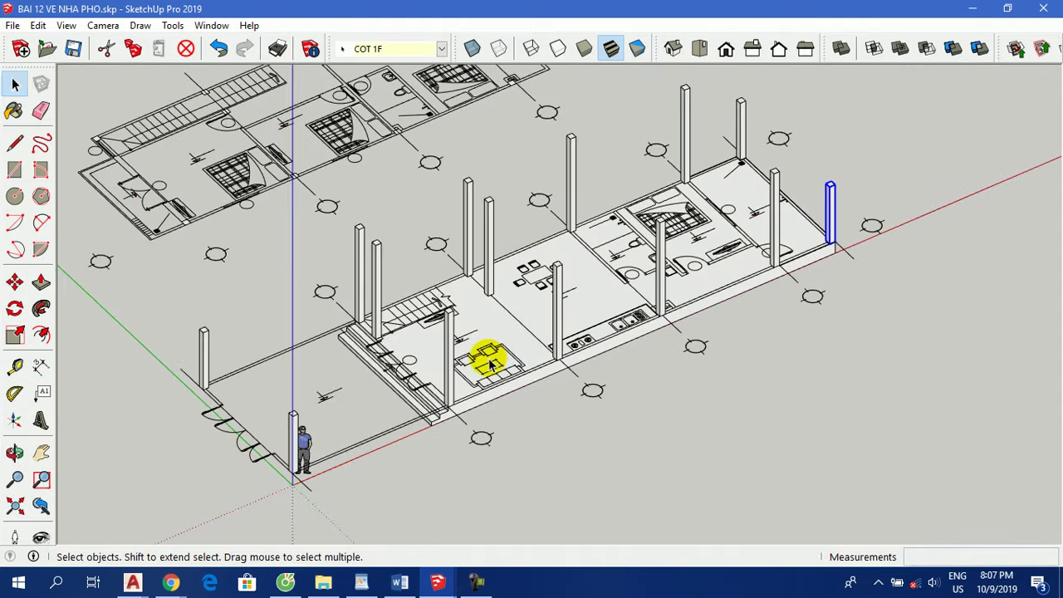